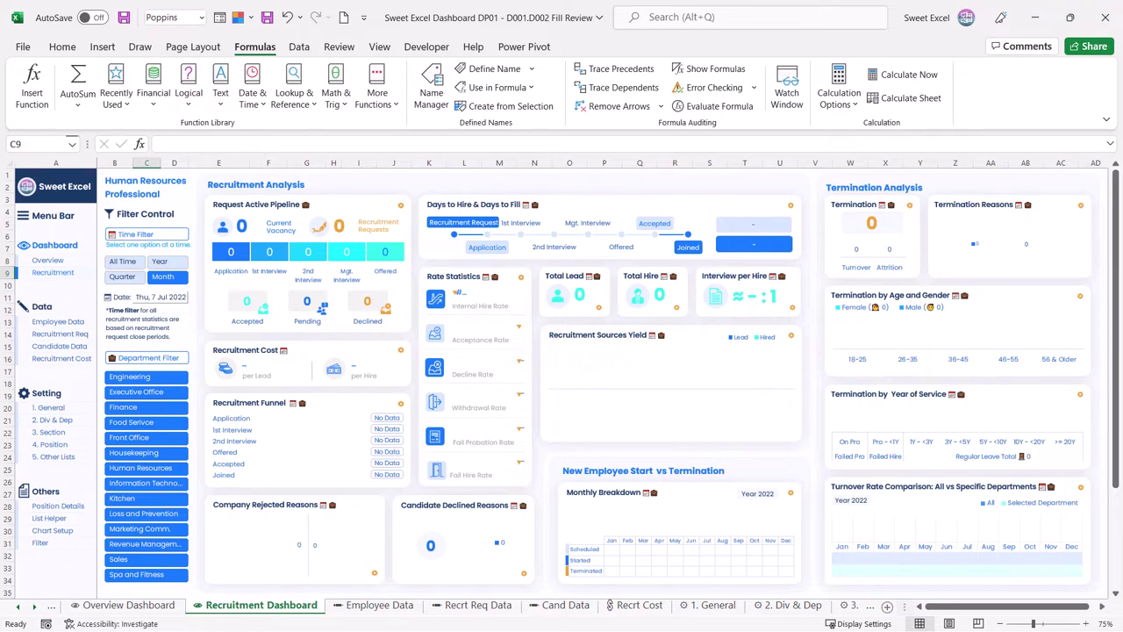
Step: Paste the division, department, section and position lists into setting sheets 2 to 4
{"action": "left_click", "coordinate": [55, 419]}
{"action": "type", "text": "Admin & General Food & Beverages Rooms & Leisure Sales & Marketing"}
{"action": "left_click", "coordinate": [179, 501]}
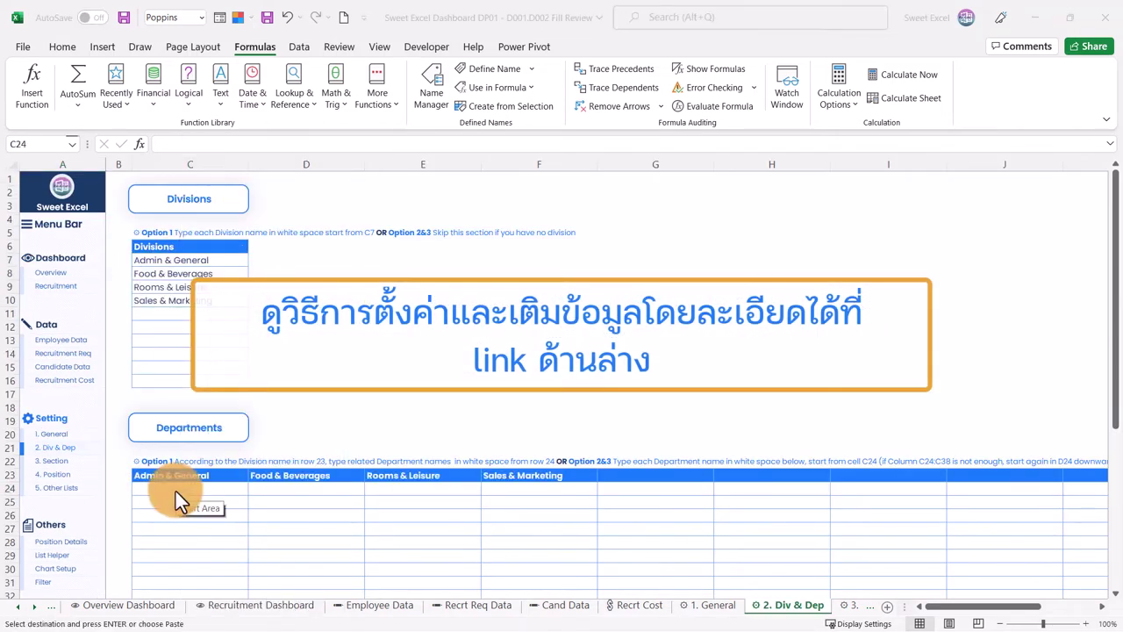
{"action": "key", "text": "ctrl+v"}
{"action": "left_click", "coordinate": [51, 461]}
{"action": "left_click", "coordinate": [175, 300]}
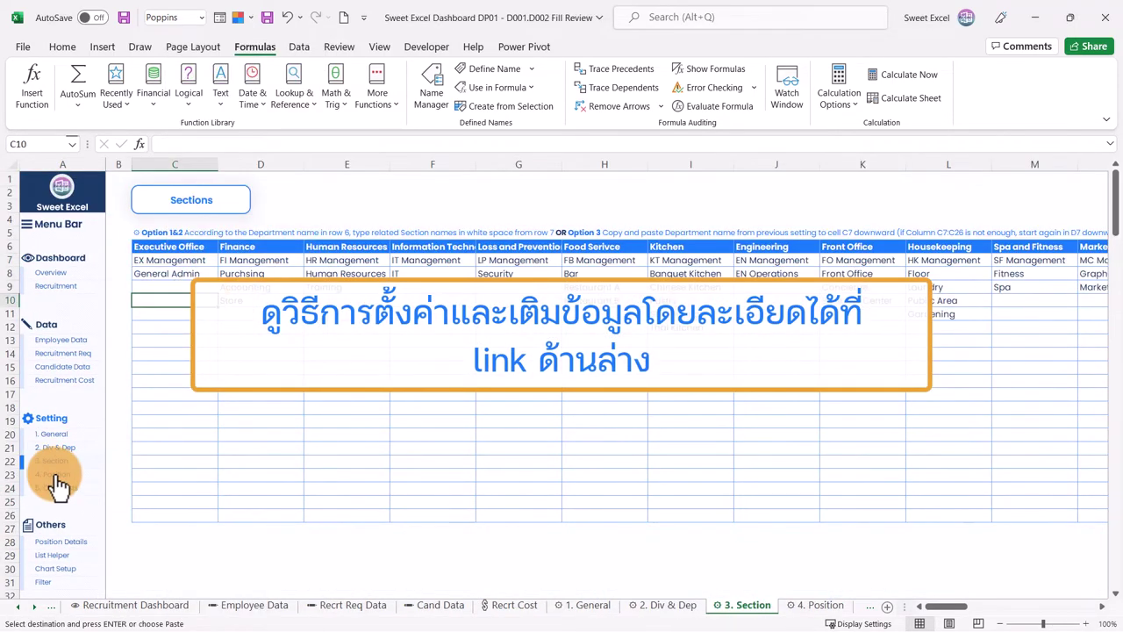
{"action": "left_click", "coordinate": [55, 475]}
{"action": "key", "text": "ctrl+v"}
Step: Paste the A&G, F&B, R&L, S&M division abbreviations into the 5. Other Lists sheet
{"action": "key", "text": "ctrl+Page_Down"}
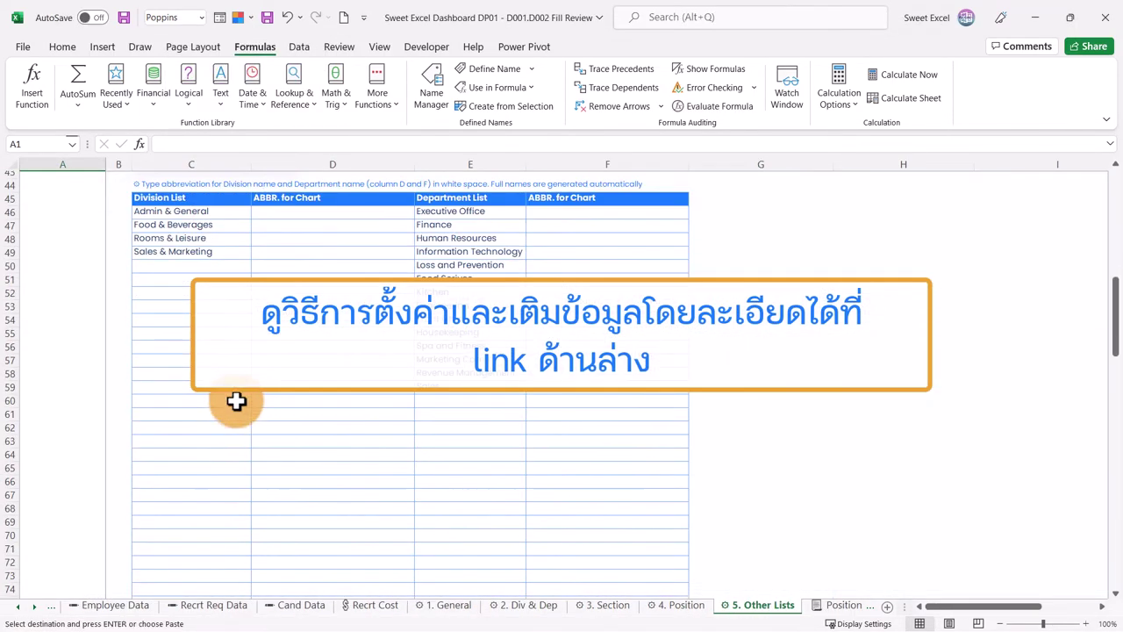
{"action": "left_click", "coordinate": [283, 213]}
{"action": "type", "text": "A&G F&B R&L S&M"}
{"action": "right_click", "coordinate": [562, 211]}
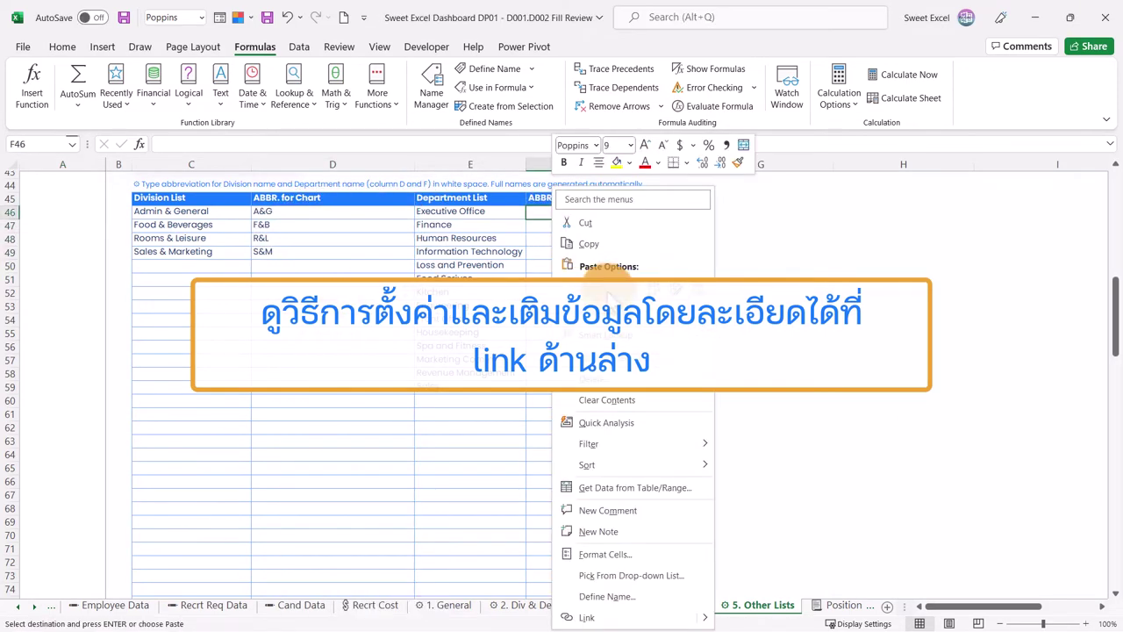
{"action": "left_click", "coordinate": [608, 279]}
{"action": "key", "text": "ctrl+Home"}
Step: Paste the employee records from ID 00001 into Employee Data and return to the Recruitment Dashboard
{"action": "left_click", "coordinate": [61, 340]}
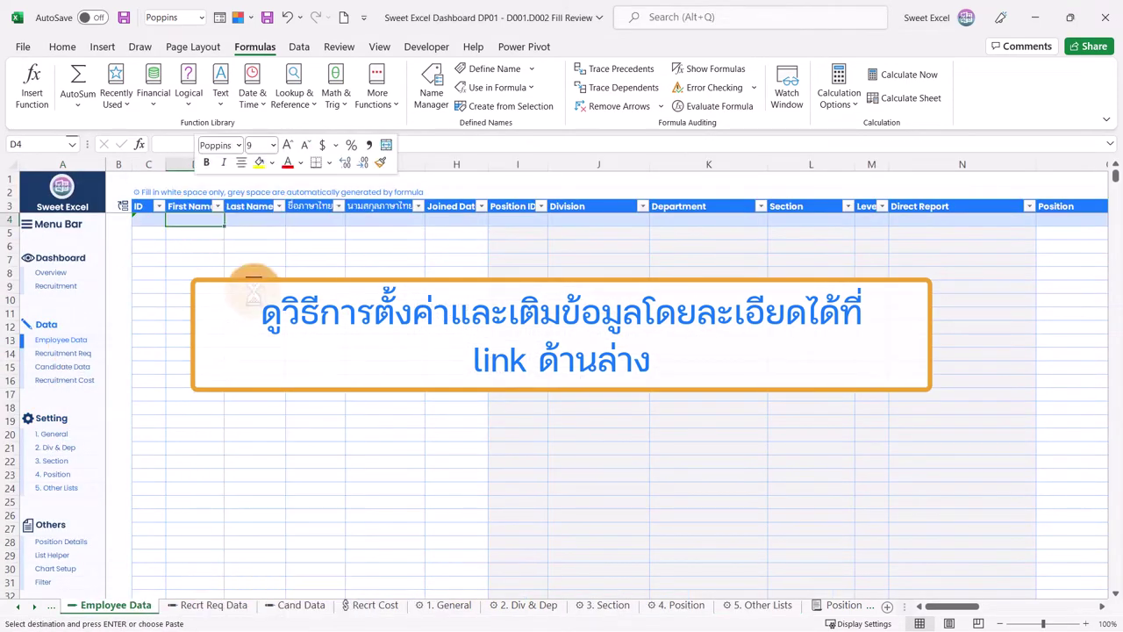
{"action": "key", "text": "ctrl+v"}
{"action": "left_click", "coordinate": [1048, 607]}
{"action": "key", "text": "ctrl+Home"}
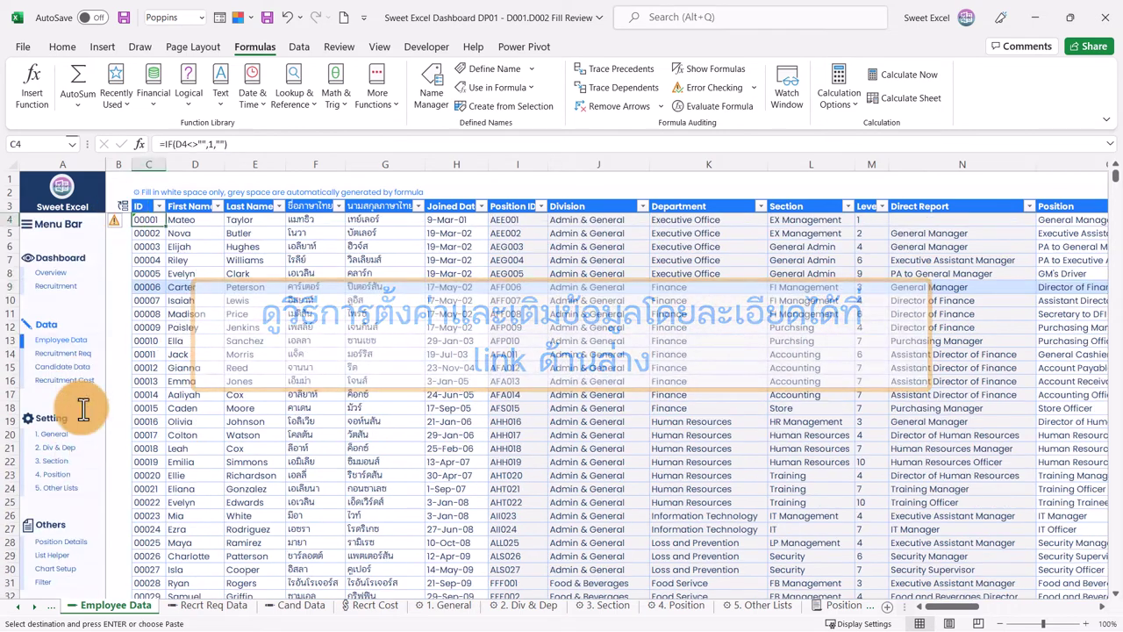
{"action": "key", "text": "ctrl+Page_Up"}
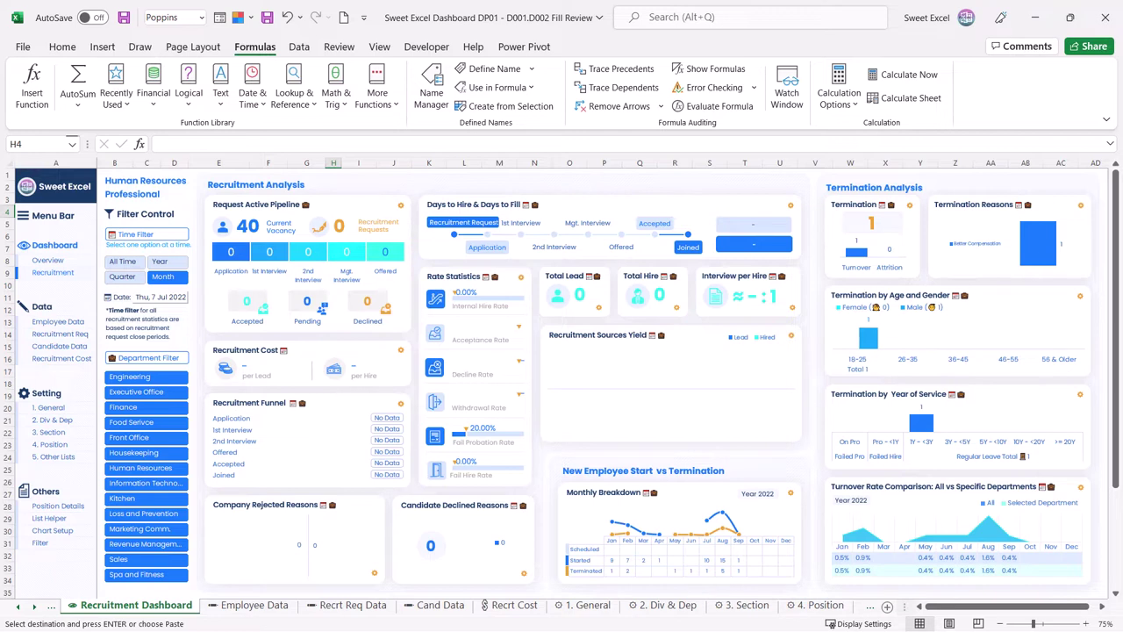
Step: Show the Level/Job Grade table mapping levels 1–10 to 90–15 recruitment days
{"action": "left_click", "coordinate": [39, 575]}
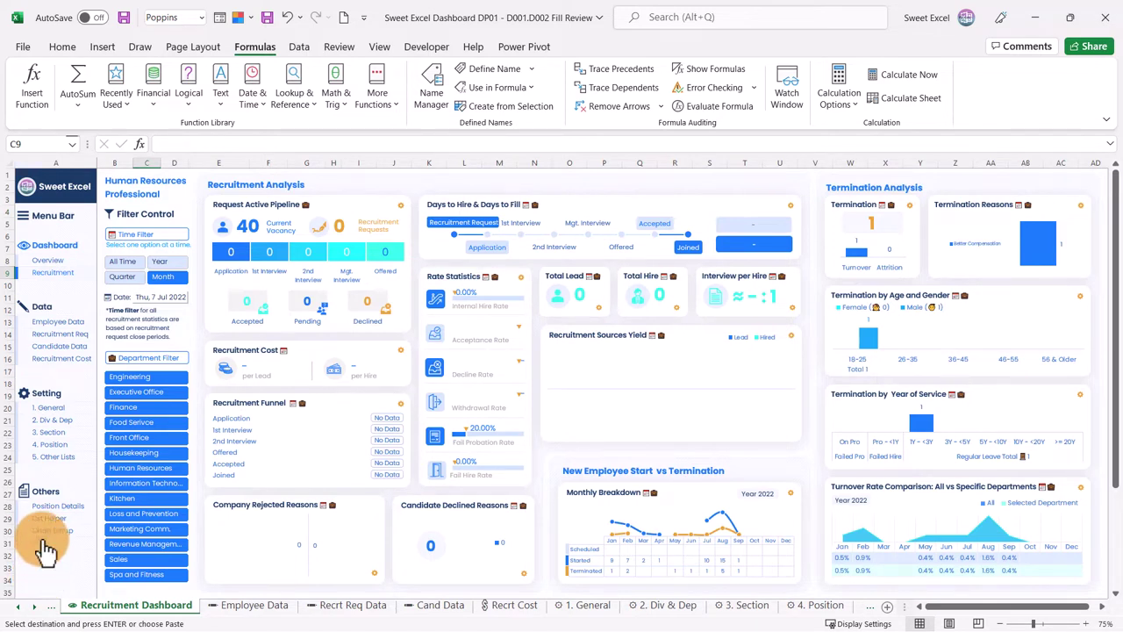
{"action": "left_click", "coordinate": [54, 465]}
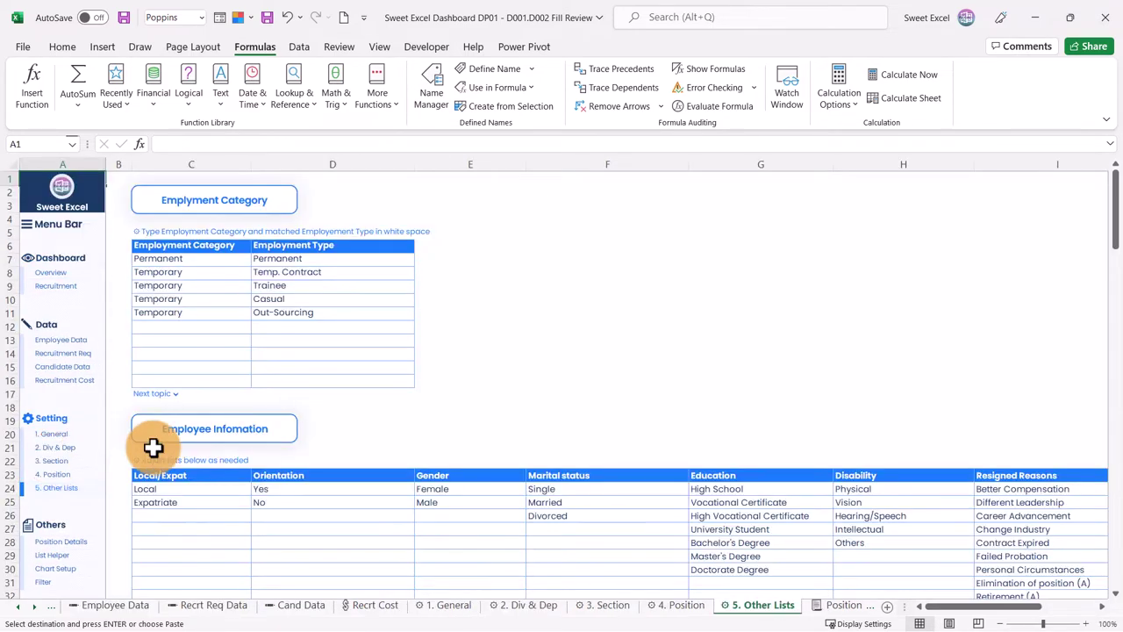
{"action": "scroll", "coordinate": [325, 417], "scroll_direction": "down", "scroll_amount": 12}
{"action": "scroll", "coordinate": [319, 430], "scroll_direction": "down", "scroll_amount": 16}
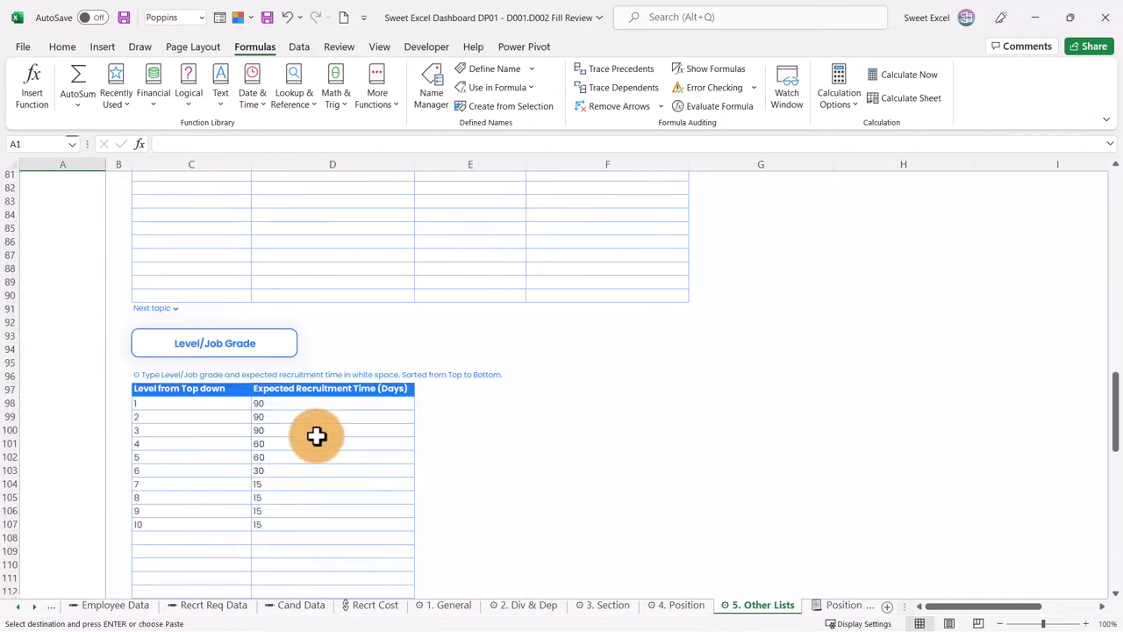
{"action": "scroll", "coordinate": [310, 442], "scroll_direction": "down", "scroll_amount": 1}
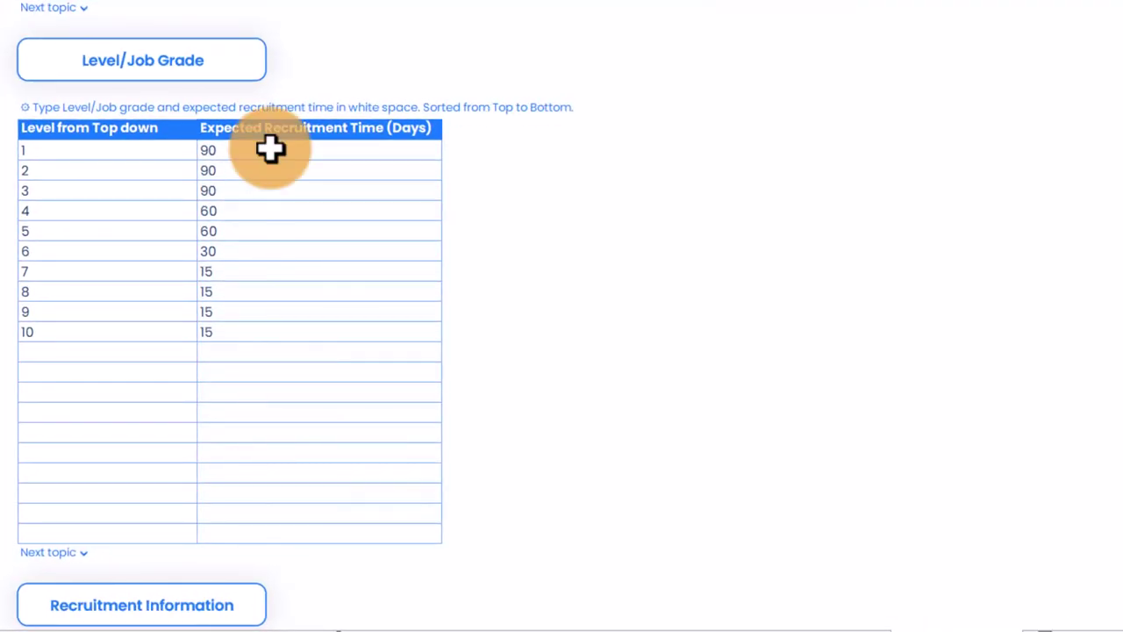
{"action": "left_click_drag", "start_coordinate": [270, 150], "coordinate": [268, 340]}
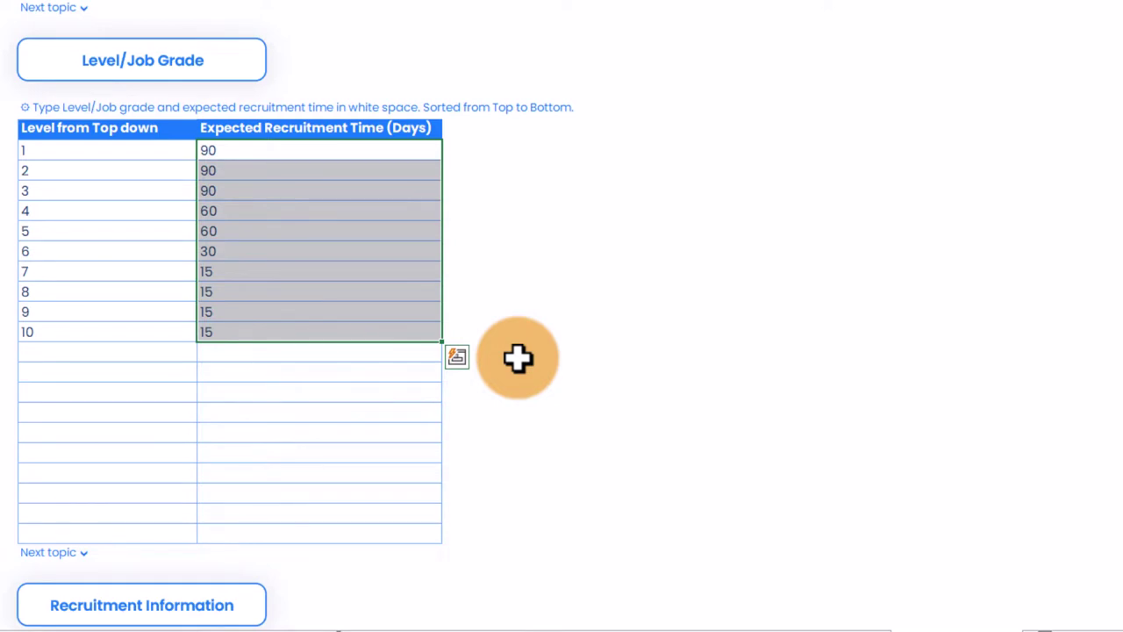
{"action": "left_click", "coordinate": [263, 156]}
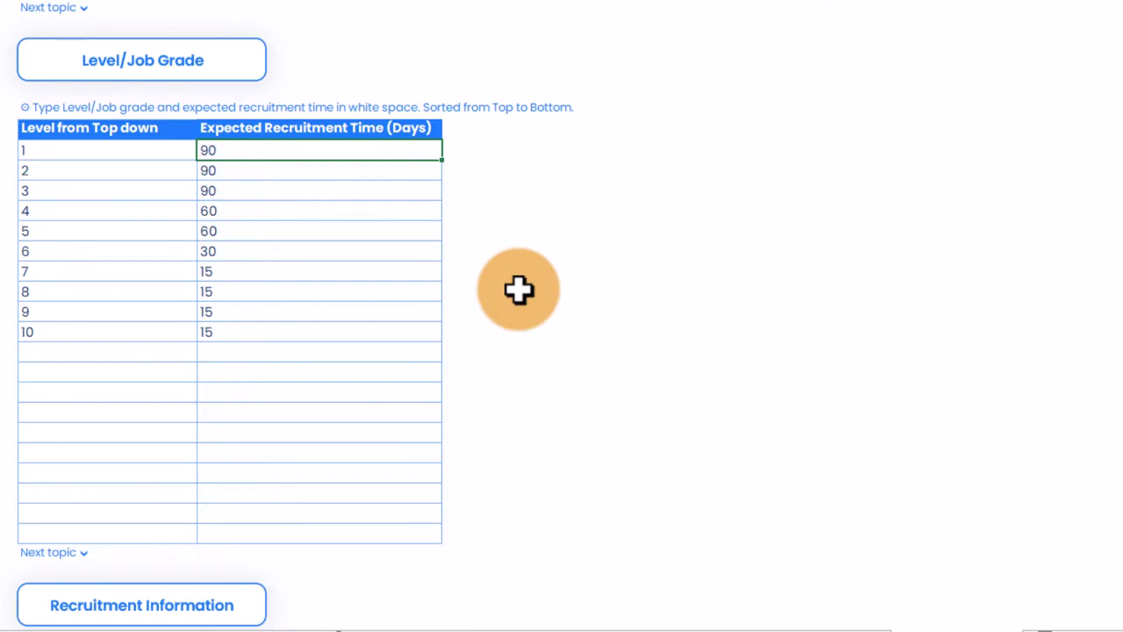
{"action": "key", "text": "ctrl+Down"}
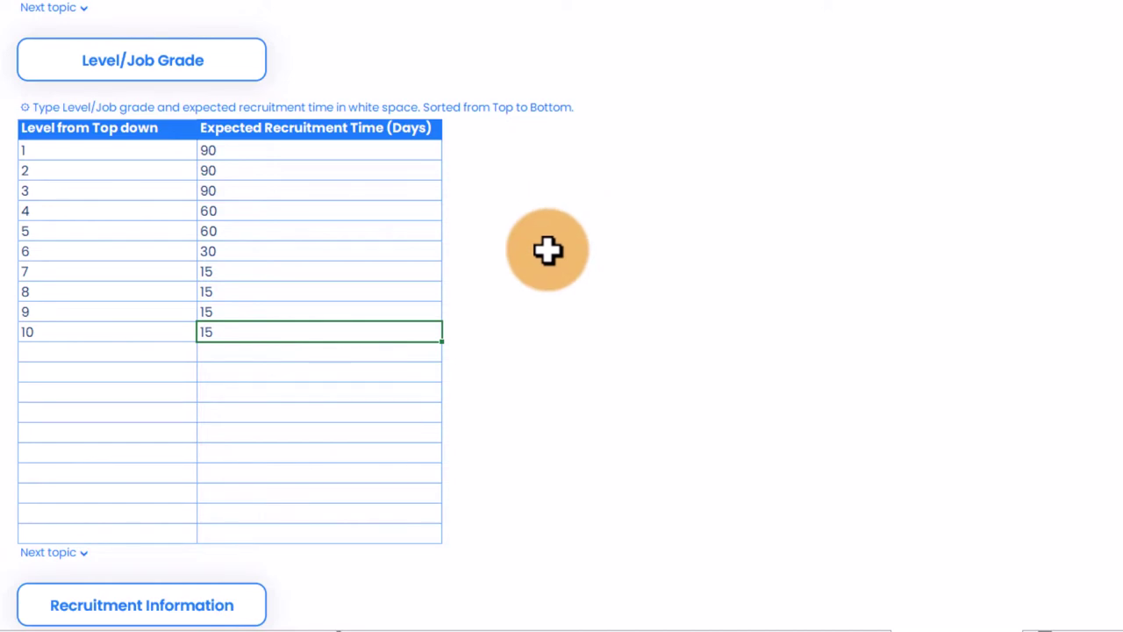
{"action": "scroll", "coordinate": [548, 250], "scroll_direction": "down", "scroll_amount": 9}
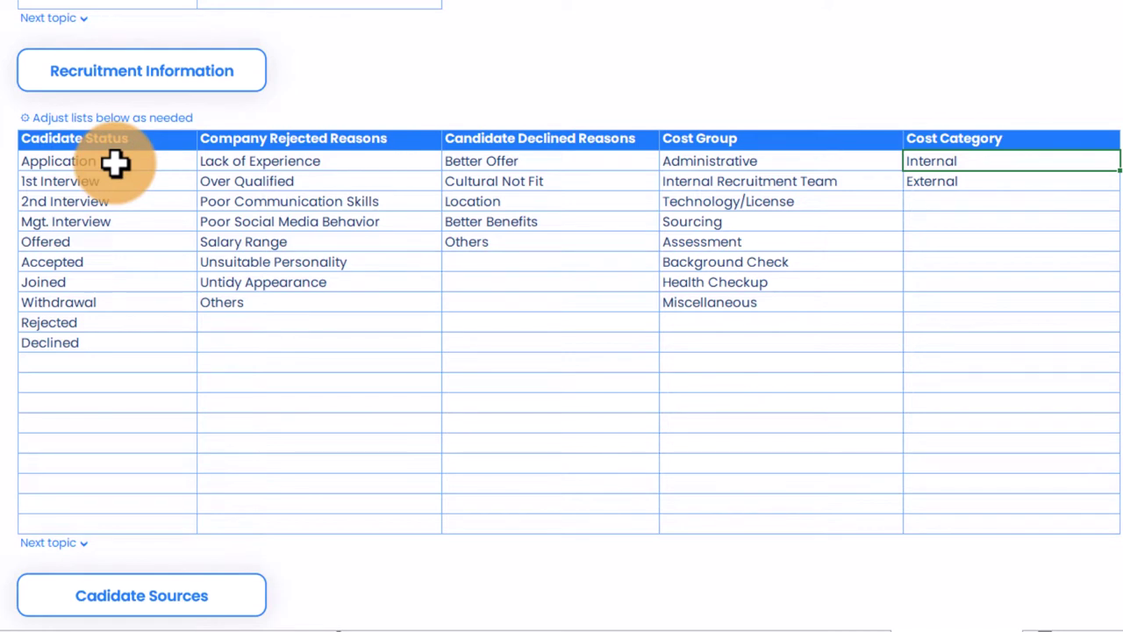
Step: Delete the Mgt. Interview status and move Offered through Declined up one row
{"action": "left_click", "coordinate": [115, 161]}
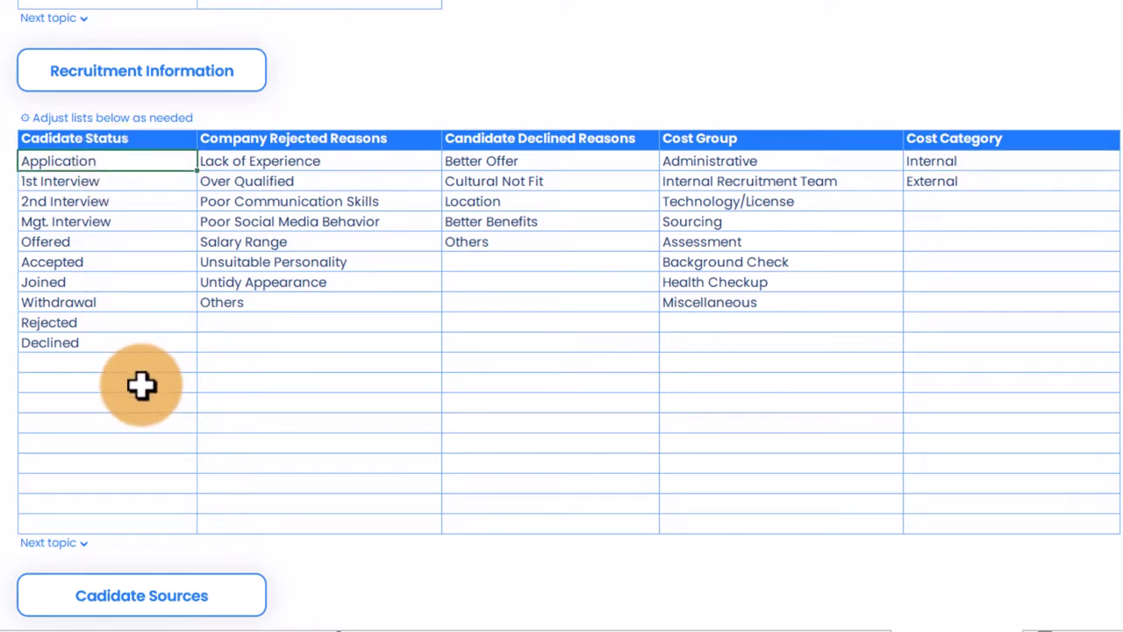
{"action": "key", "text": "Down"}
{"action": "key", "text": "Down"}
{"action": "key", "text": "Down"}
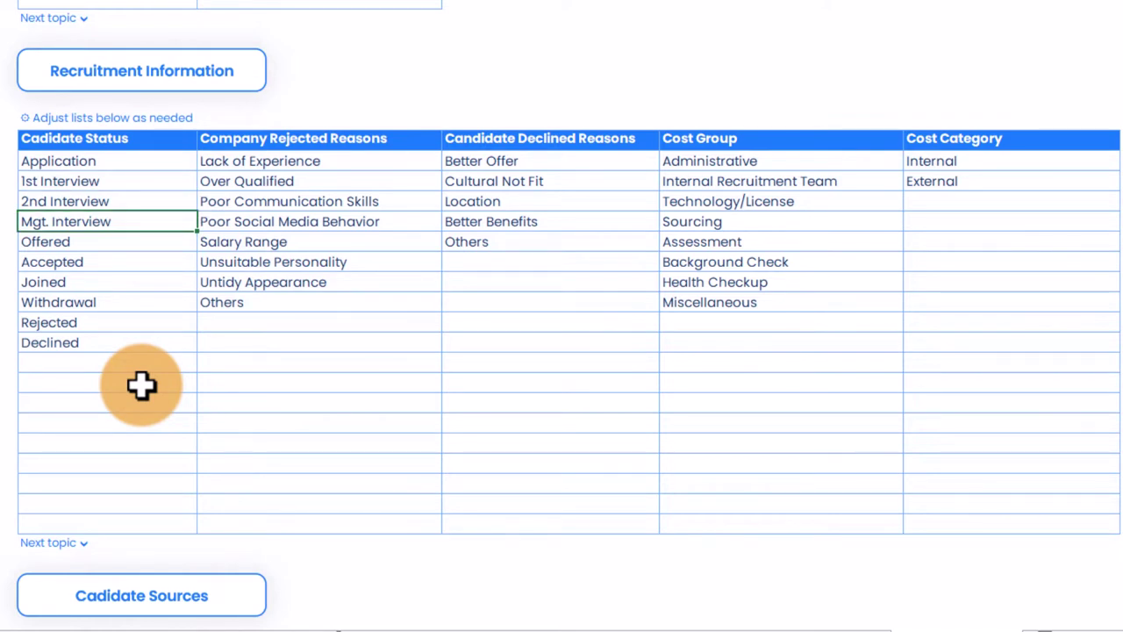
{"action": "key", "text": "Delete"}
{"action": "left_click_drag", "start_coordinate": [53, 241], "coordinate": [132, 372]}
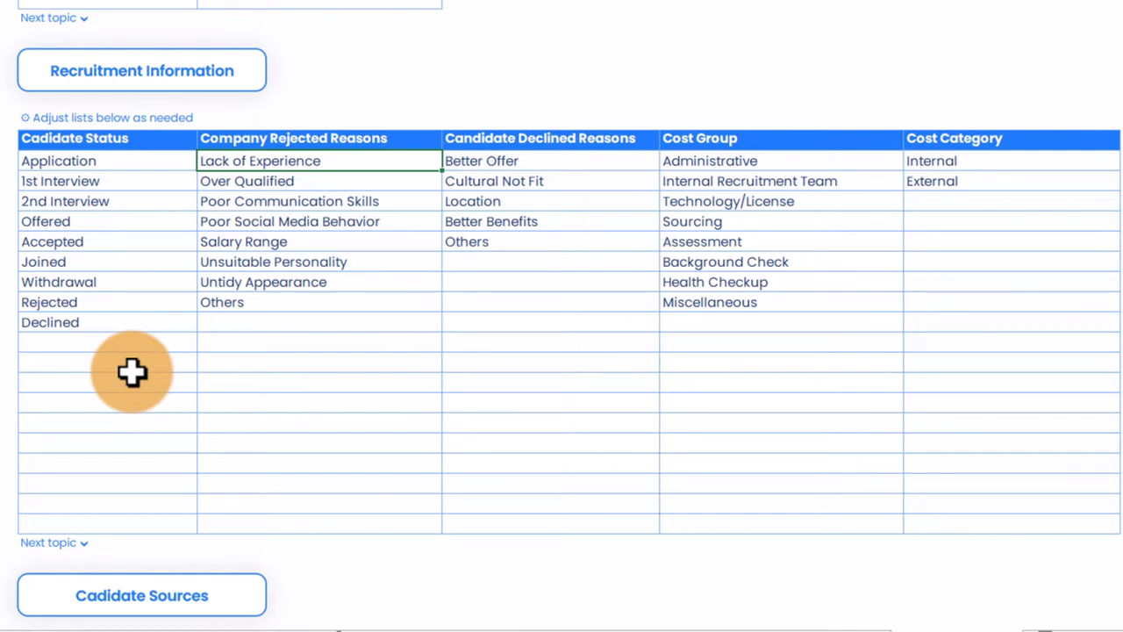
Step: Review the Declined Reasons and Cost Group lists, then scroll to the Candidate Sources lists
{"action": "key", "text": "Right"}
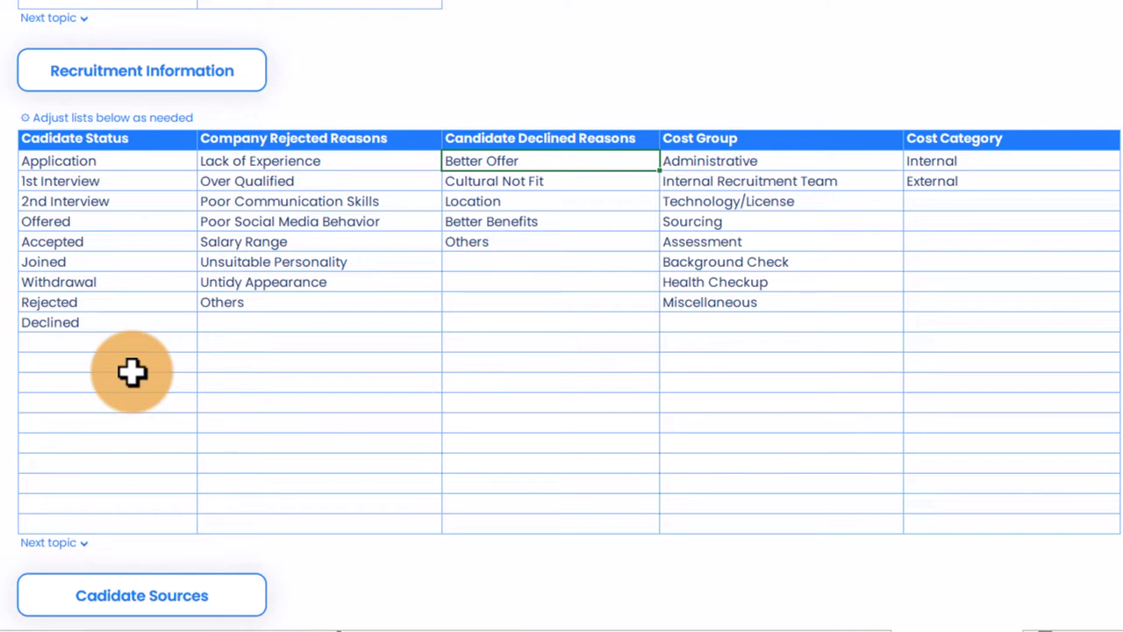
{"action": "key", "text": "Down"}
{"action": "key", "text": "Down"}
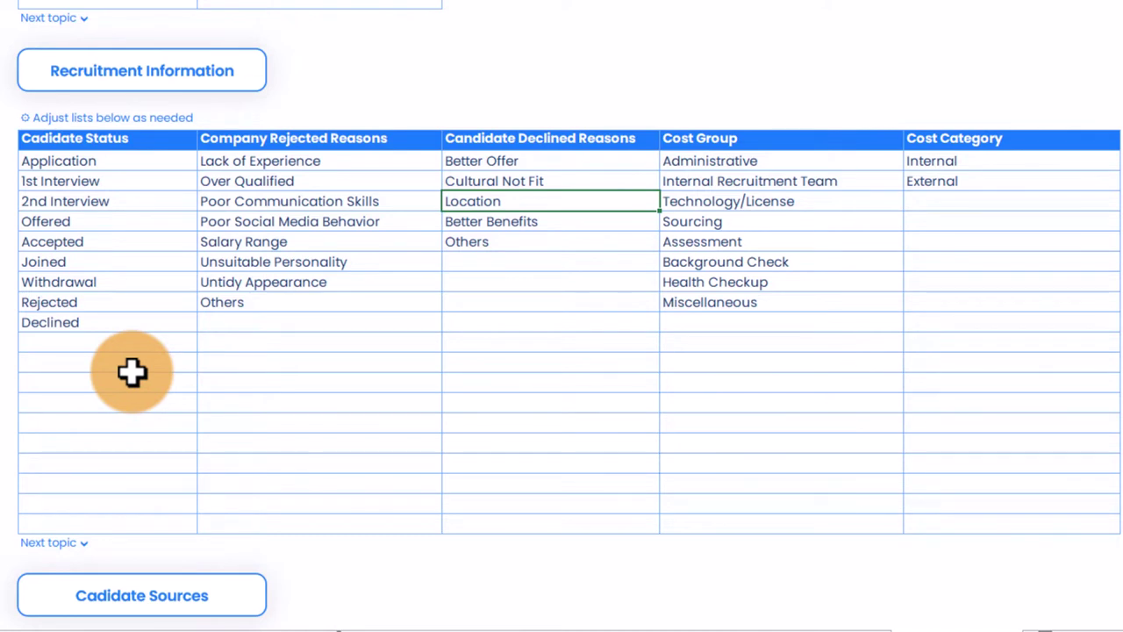
{"action": "key", "text": "Right"}
{"action": "key", "text": "Up"}
{"action": "key", "text": "Up"}
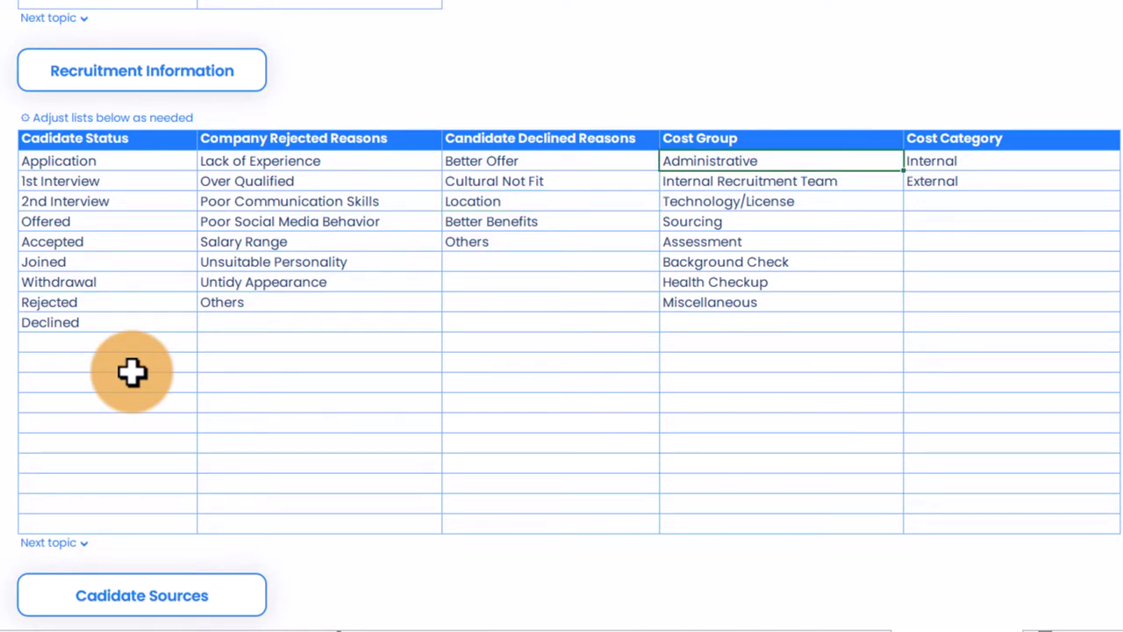
{"action": "key", "text": "Down"}
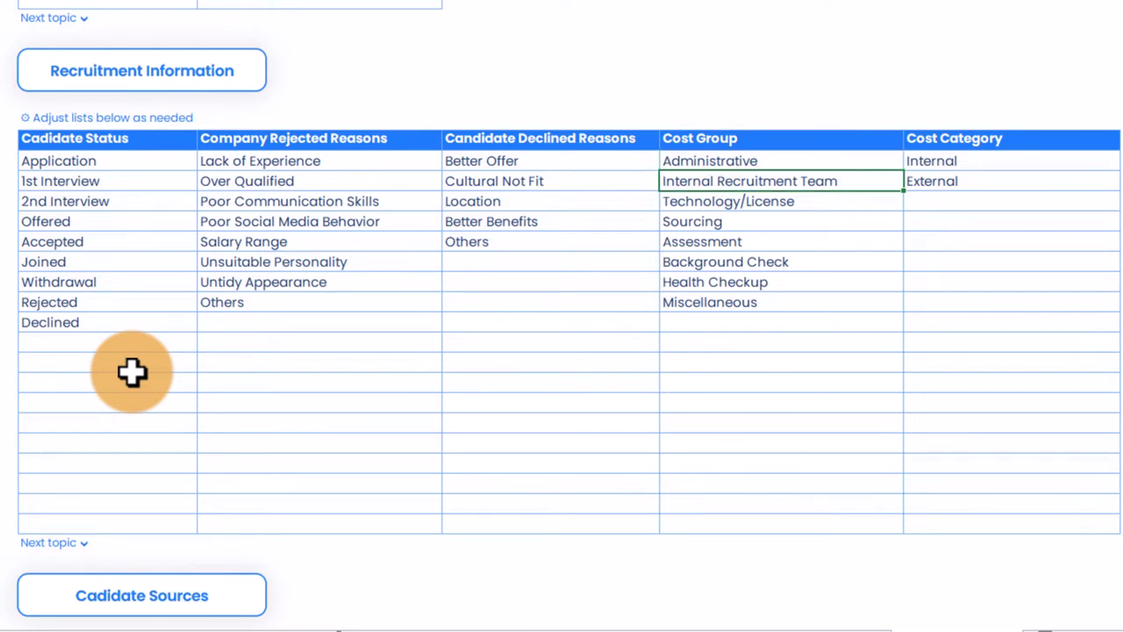
{"action": "scroll", "coordinate": [321, 243], "scroll_direction": "down", "scroll_amount": 6}
{"action": "scroll", "coordinate": [330, 334], "scroll_direction": "down", "scroll_amount": 2}
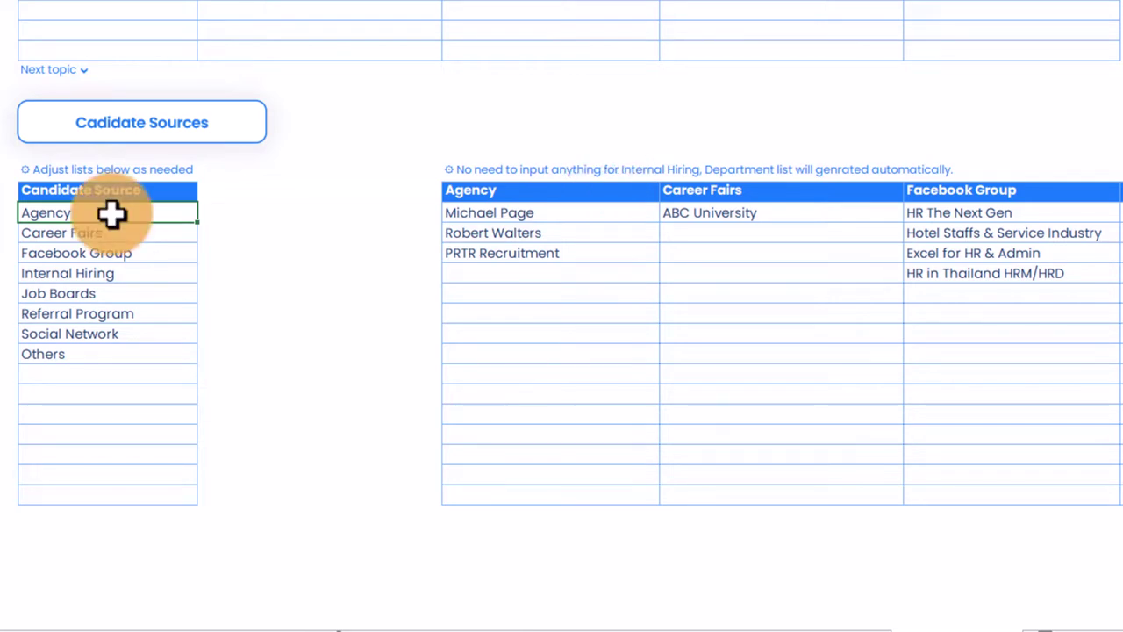
{"action": "left_click_drag", "start_coordinate": [111, 213], "coordinate": [114, 378]}
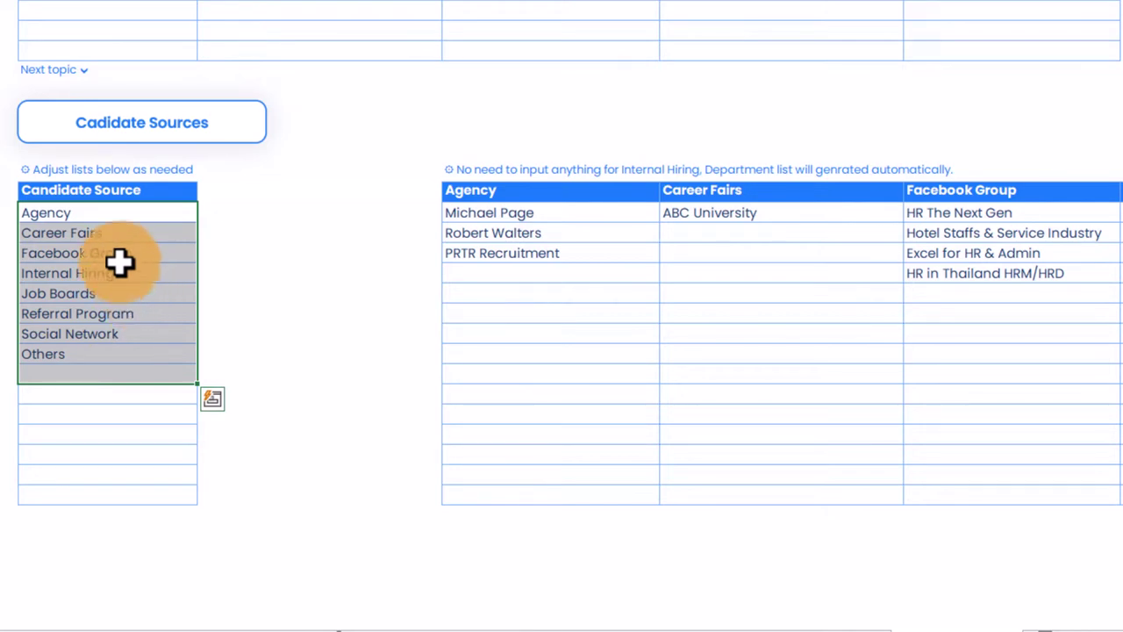
{"action": "left_click", "coordinate": [121, 216]}
{"action": "left_click_drag", "start_coordinate": [514, 190], "coordinate": [1118, 190]}
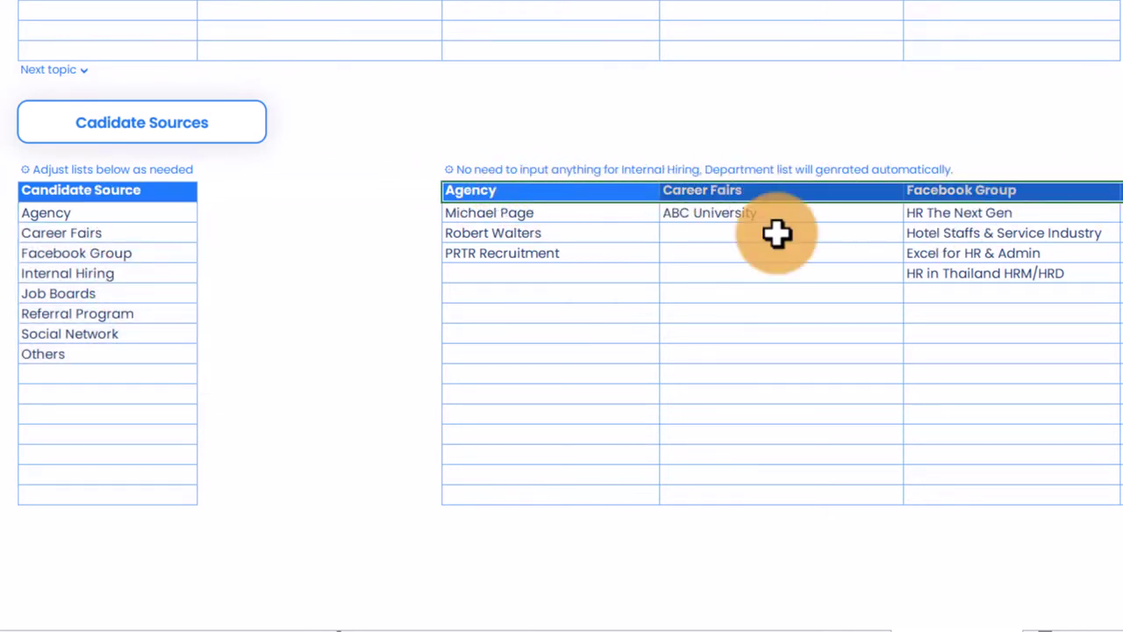
{"action": "left_click", "coordinate": [598, 214]}
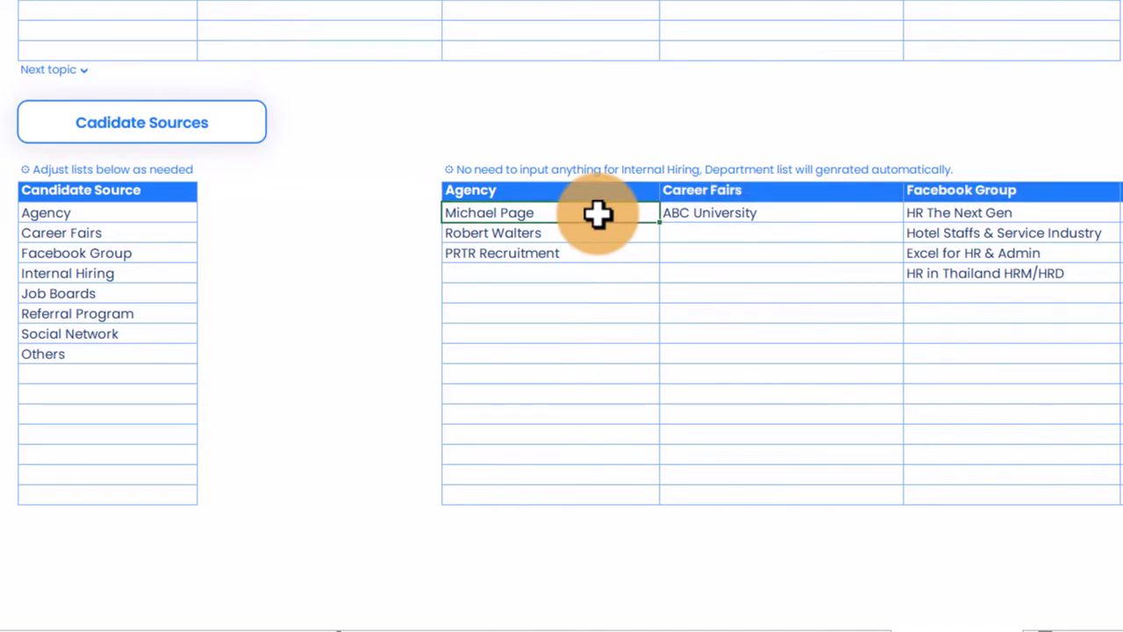
{"action": "left_click", "coordinate": [504, 195]}
{"action": "left_click", "coordinate": [507, 212]}
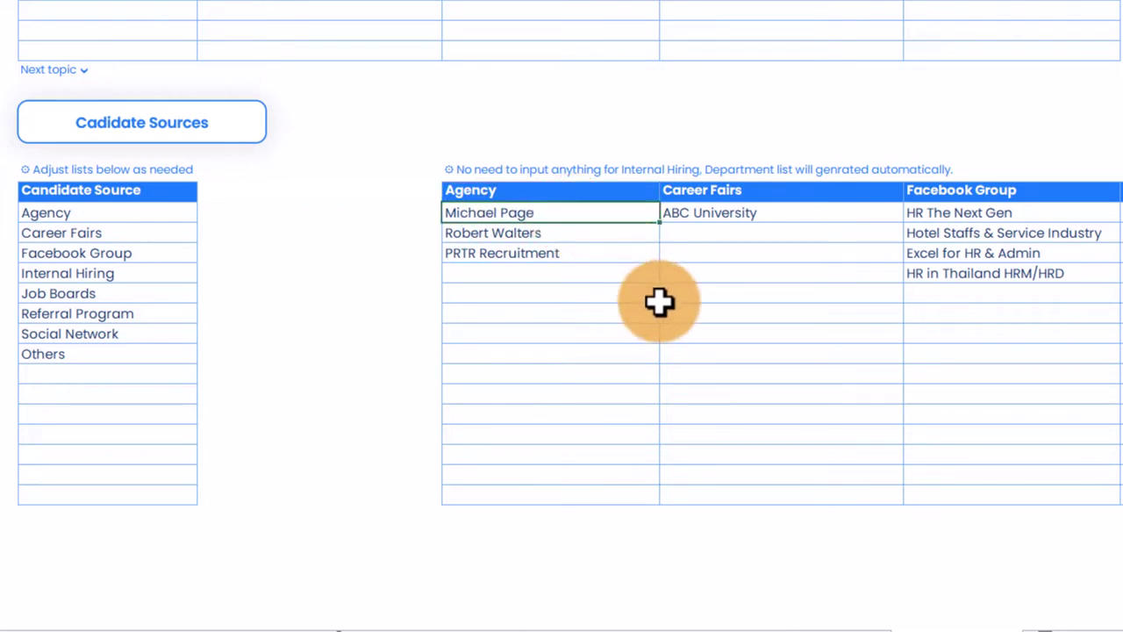
{"action": "key", "text": "Down"}
{"action": "key", "text": "Down"}
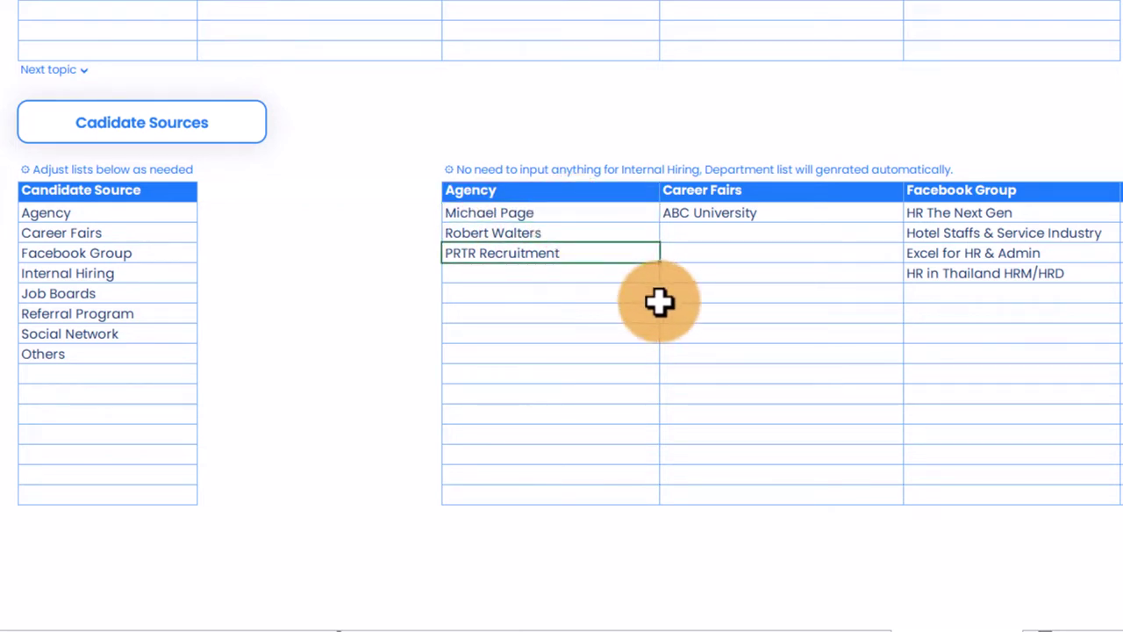
{"action": "key", "text": "Right"}
{"action": "key", "text": "Up"}
{"action": "key", "text": "Up"}
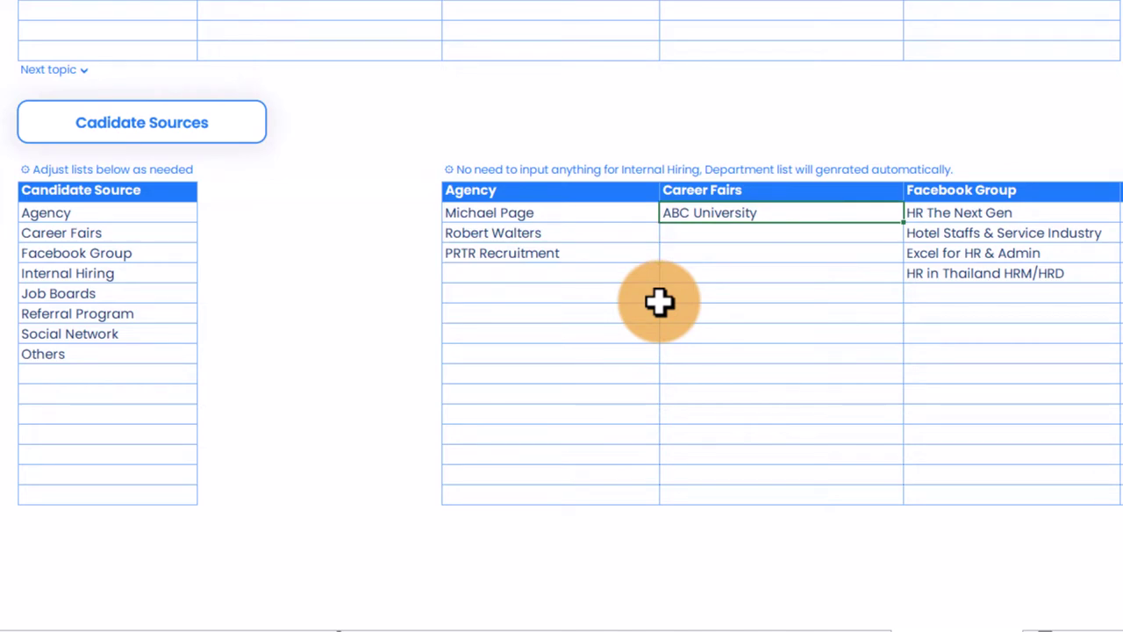
{"action": "key", "text": "Right"}
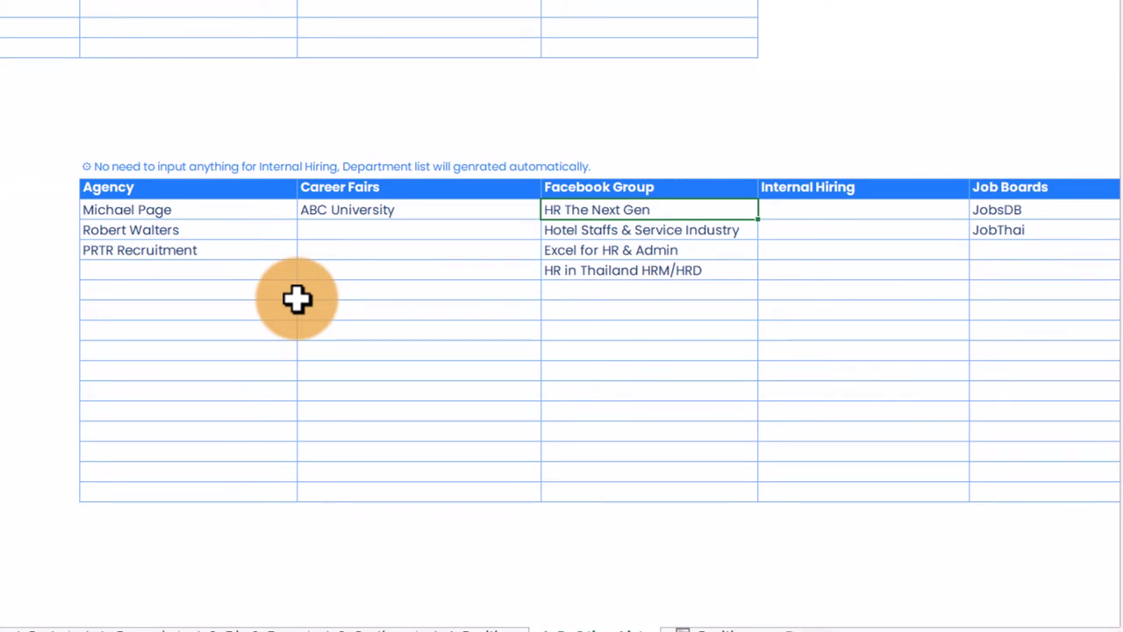
Step: Step across the recruitment source columns and down the empty Internal Hiring list
{"action": "key", "text": "Down"}
{"action": "key", "text": "Down"}
{"action": "key", "text": "Down"}
{"action": "key", "text": "Down"}
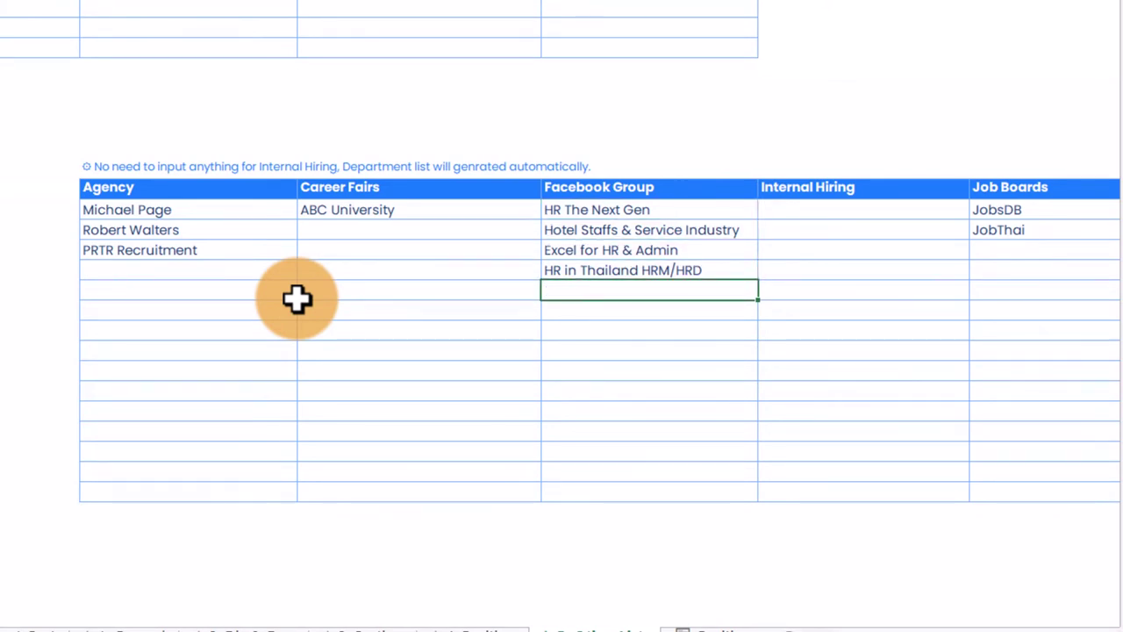
{"action": "key", "text": "Right"}
{"action": "key", "text": "Right"}
{"action": "key", "text": "Right"}
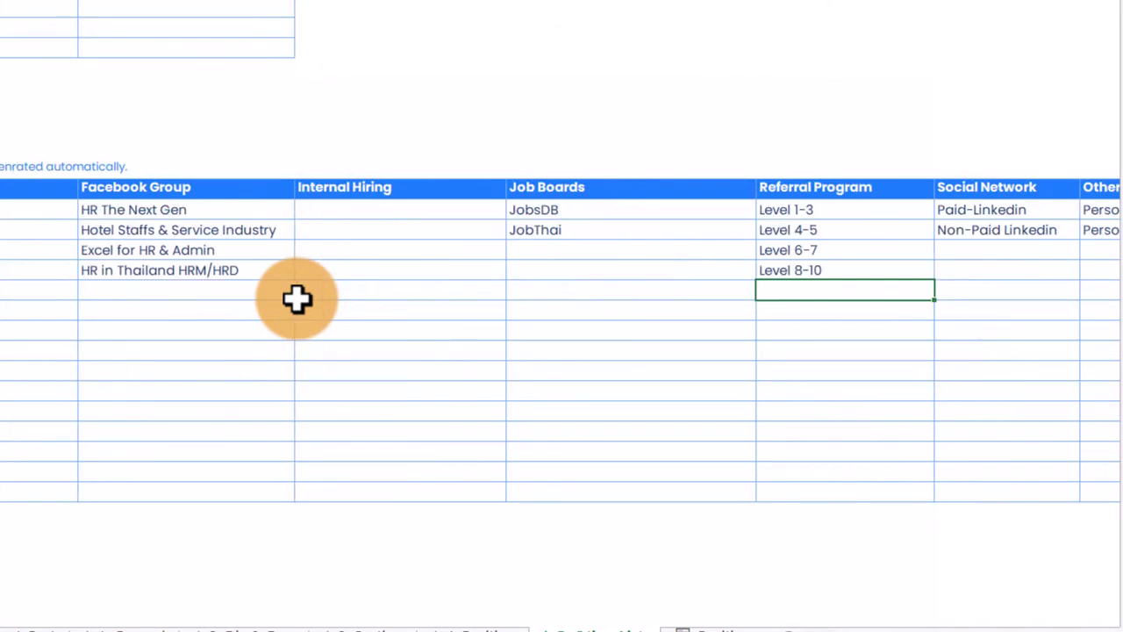
{"action": "key", "text": "Left"}
{"action": "key", "text": "Left"}
{"action": "key", "text": "Left"}
{"action": "key", "text": "Up"}
{"action": "key", "text": "Up"}
{"action": "key", "text": "Up"}
{"action": "key", "text": "Up"}
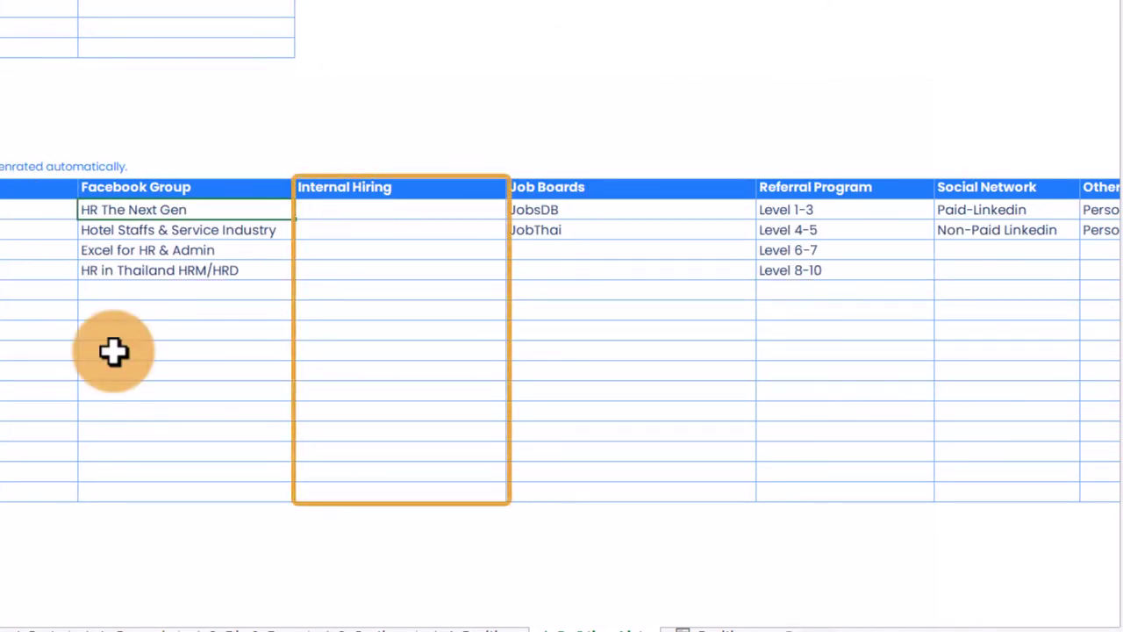
{"action": "key", "text": "Right"}
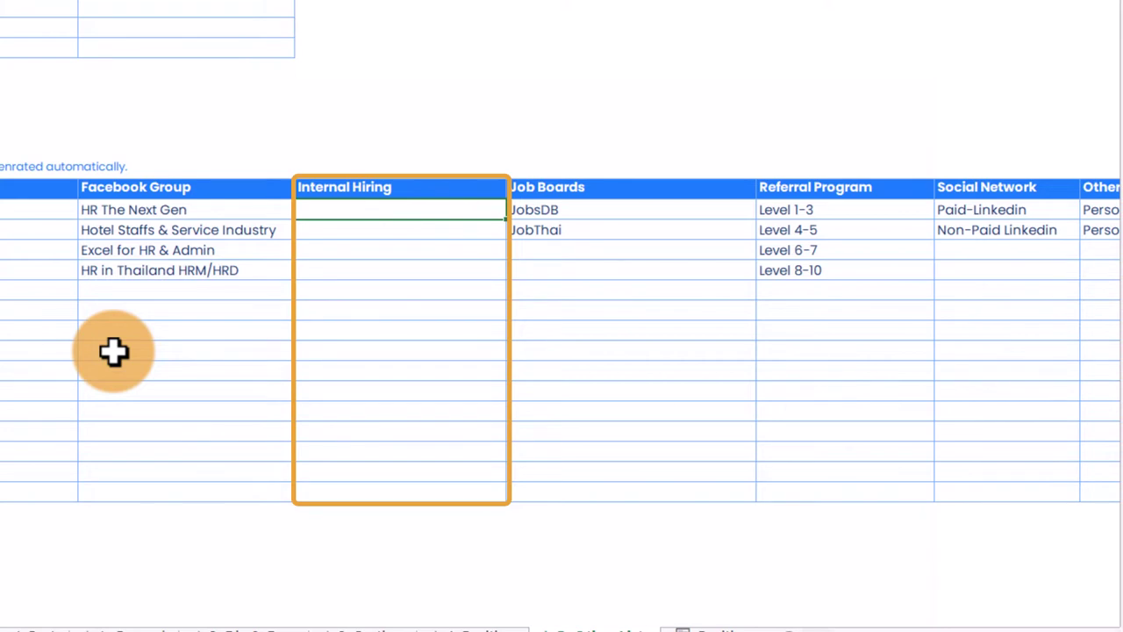
{"action": "key", "text": "Up"}
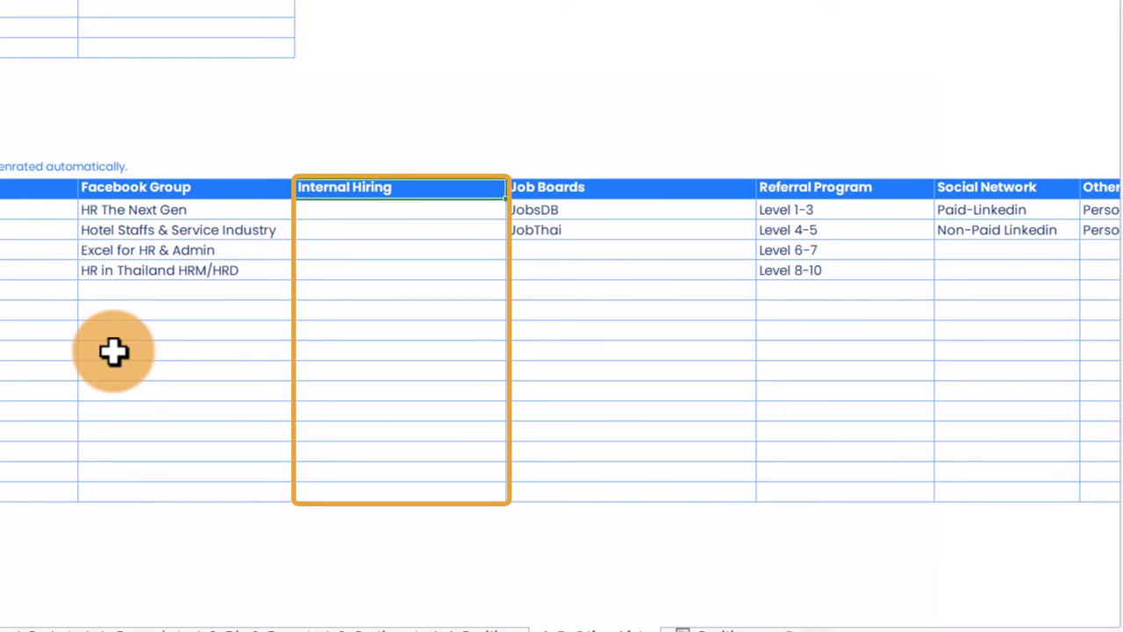
{"action": "key", "text": "Down"}
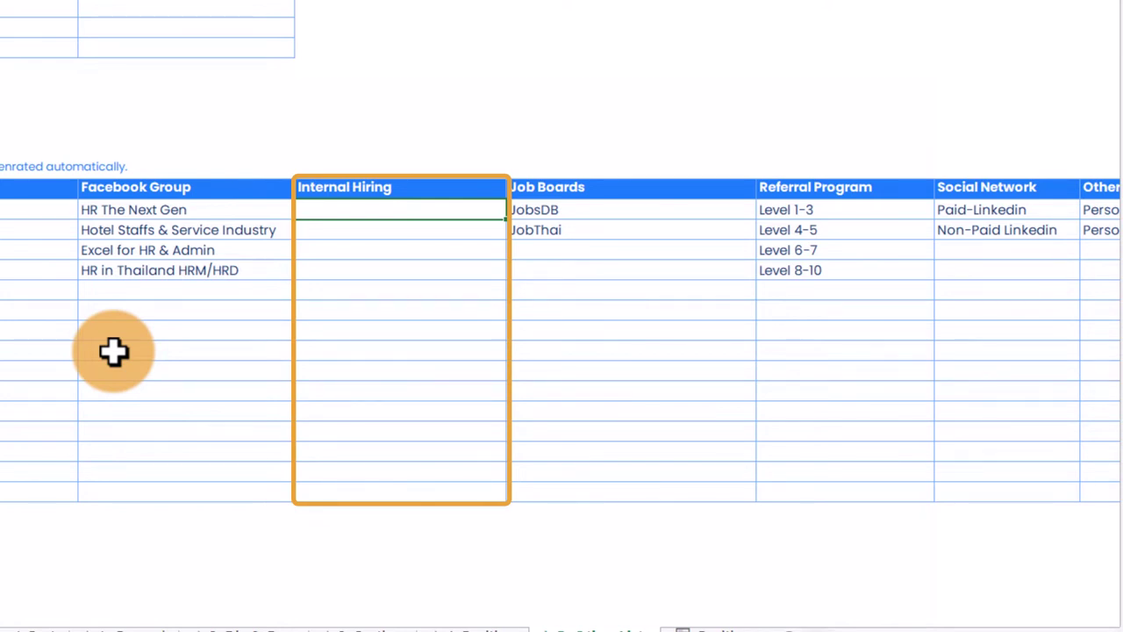
{"action": "key", "text": "Down"}
{"action": "key", "text": "Down"}
{"action": "key", "text": "Down"}
{"action": "key", "text": "Down"}
{"action": "key", "text": "Down"}
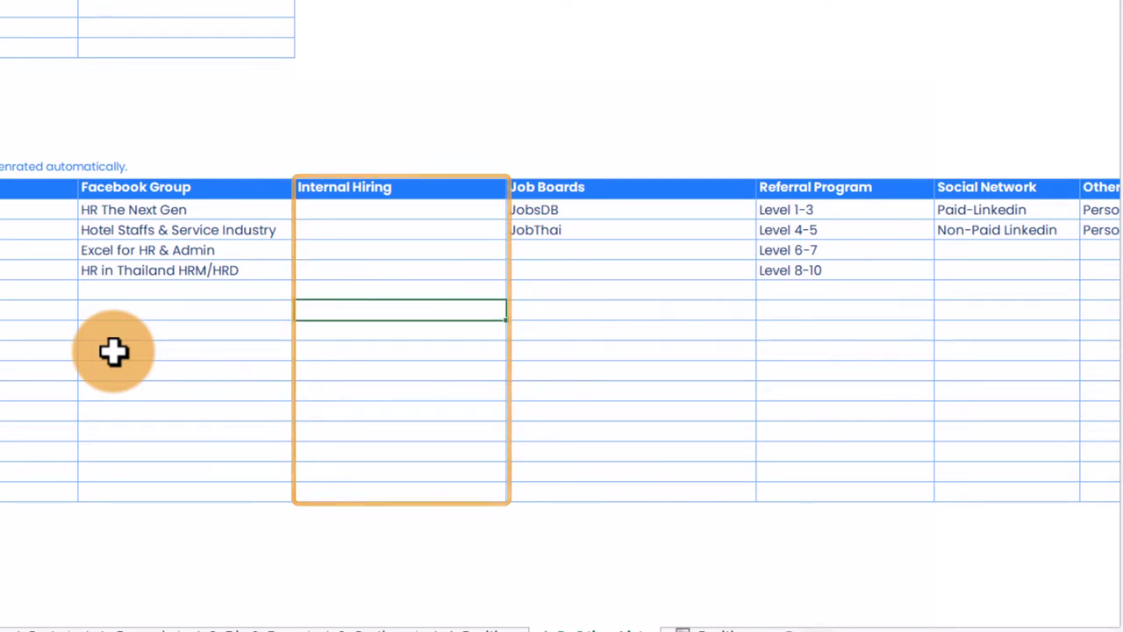
Step: Review the Referral Program levels, then go to the empty Recrt Req Data sheet
{"action": "key", "text": "Right"}
{"action": "key", "text": "Right"}
{"action": "key", "text": "Up"}
{"action": "key", "text": "Up"}
{"action": "key", "text": "Up"}
{"action": "key", "text": "Up"}
{"action": "key", "text": "Up"}
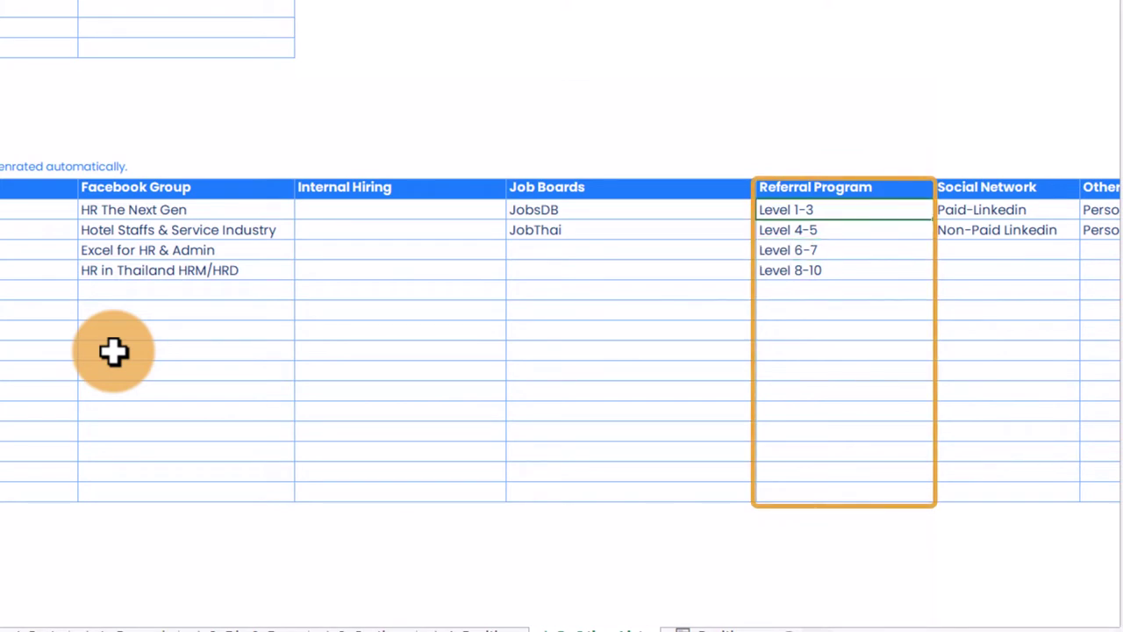
{"action": "key", "text": "Up"}
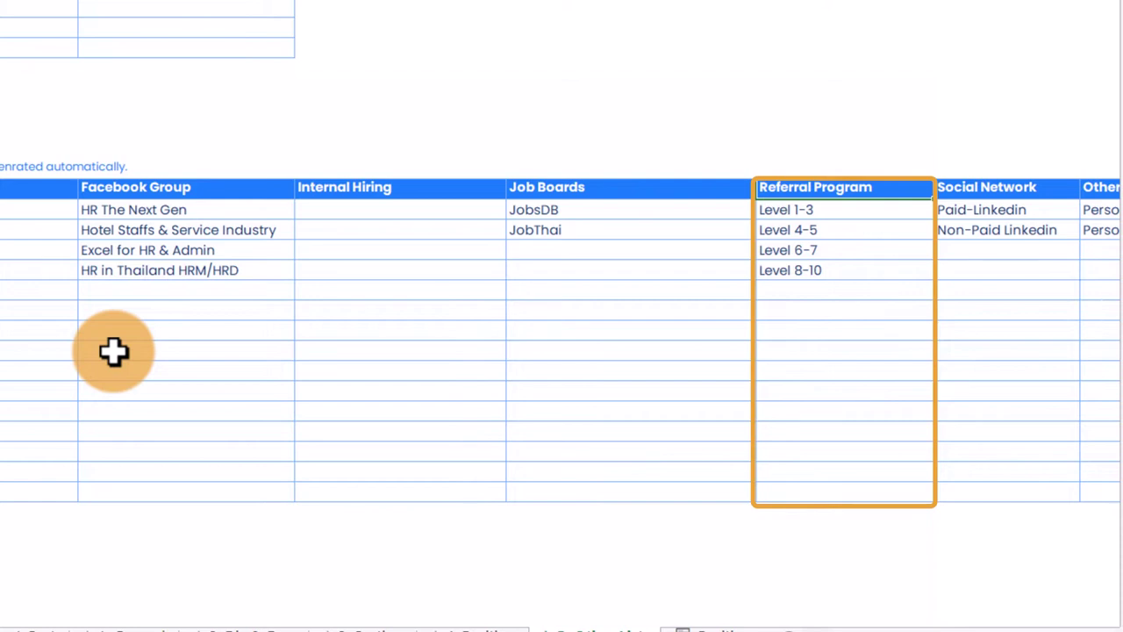
{"action": "key", "text": "Down"}
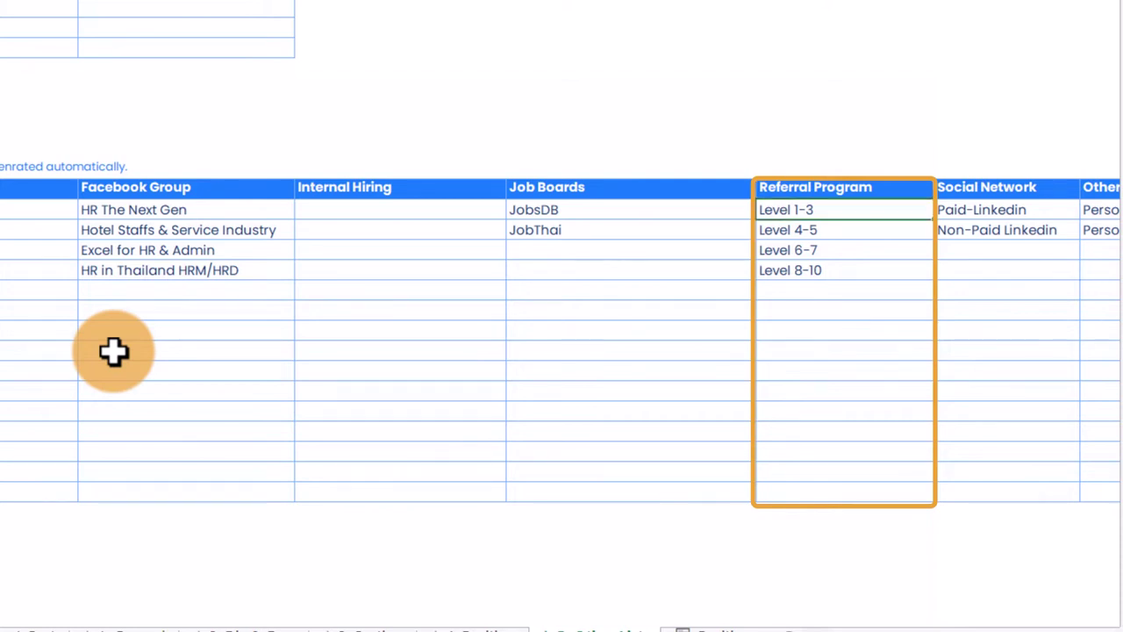
{"action": "key", "text": "Down"}
{"action": "key", "text": "Down"}
{"action": "key", "text": "Down"}
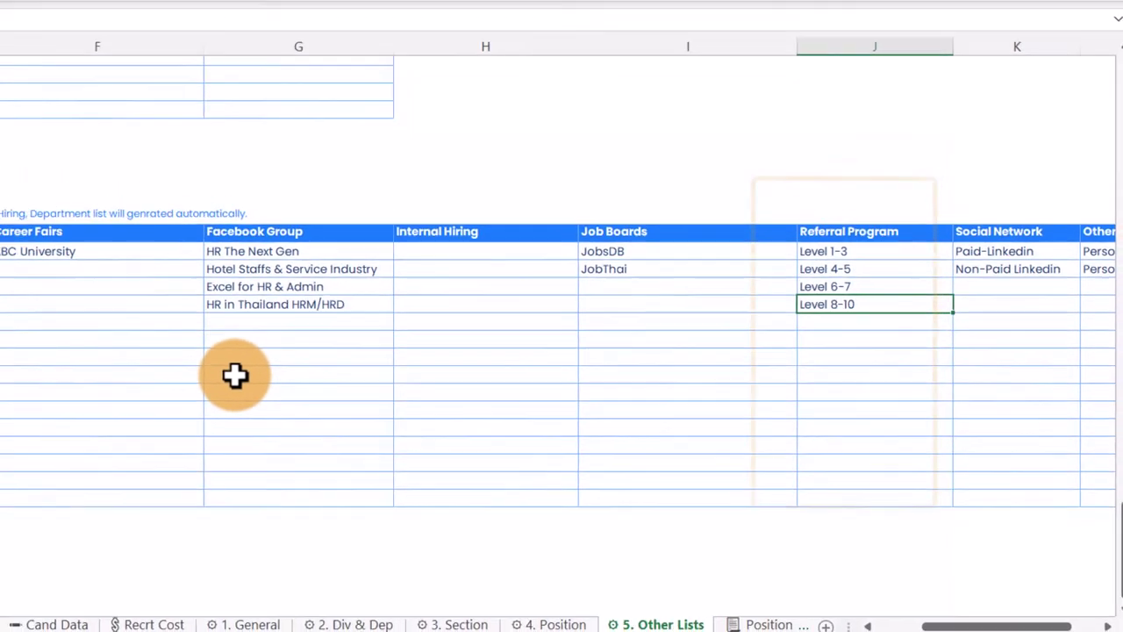
{"action": "left_click", "coordinate": [299, 438]}
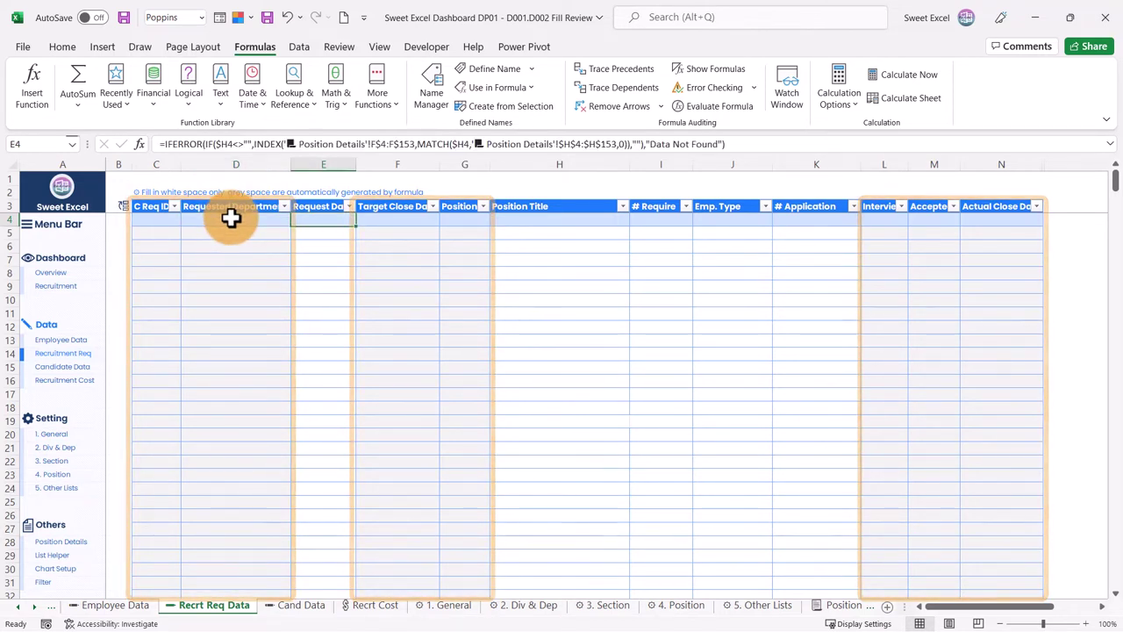
{"action": "left_click", "coordinate": [231, 219]}
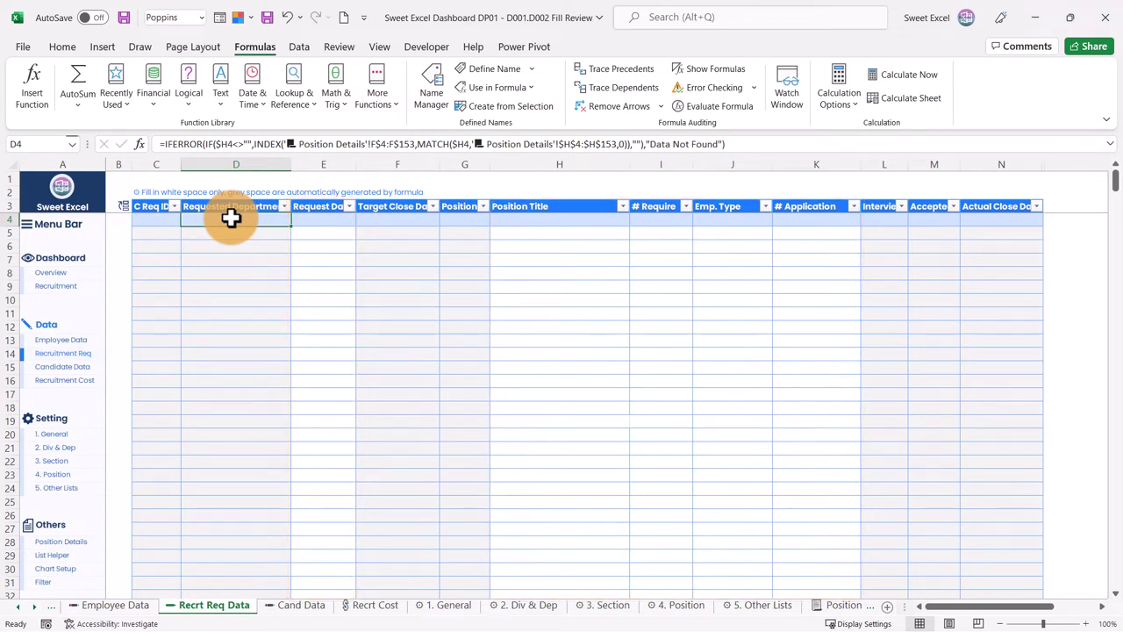
{"action": "key", "text": "Down"}
{"action": "key", "text": "Up"}
{"action": "key", "text": "Right"}
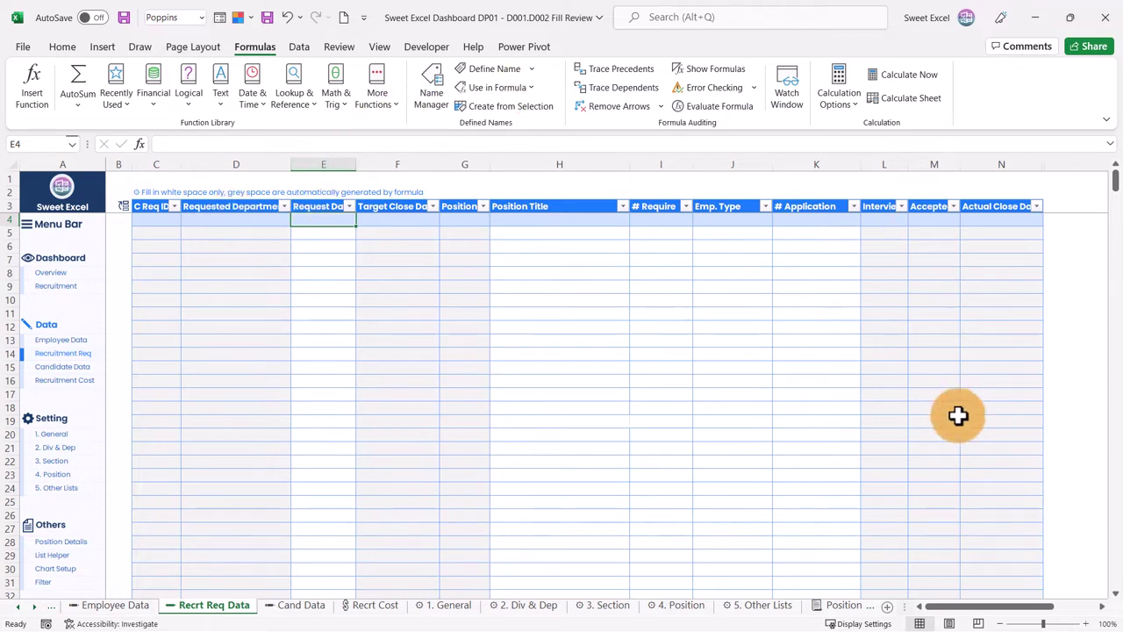
{"action": "left_click", "coordinate": [335, 300]}
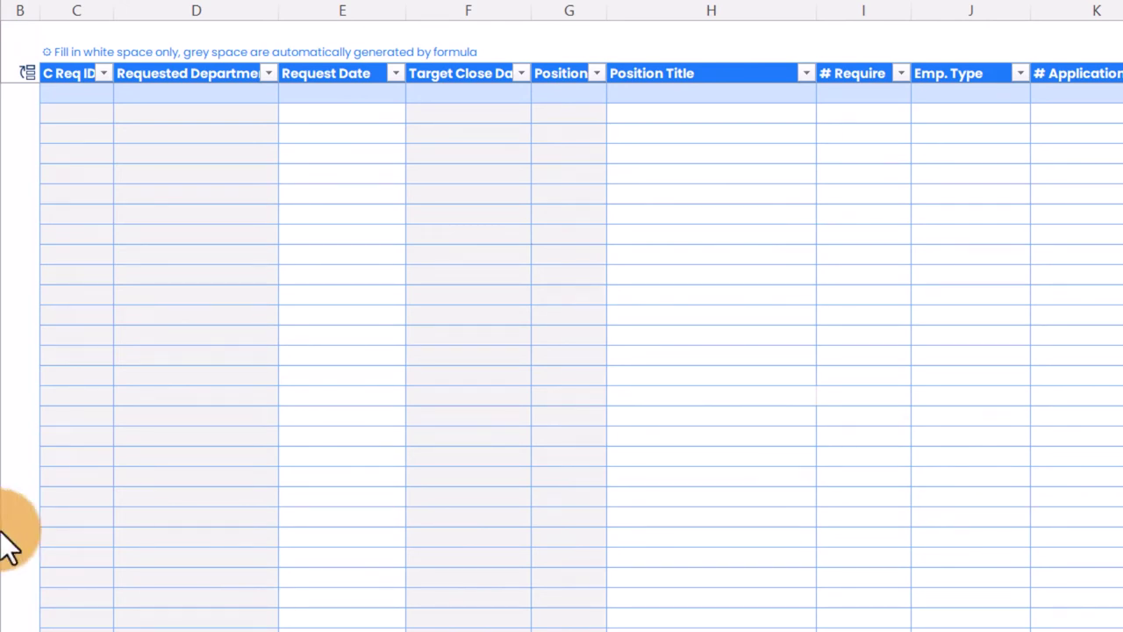
Step: Enter 8/29/2022 as the first Request Date and check its 29-Aug-22 date format
{"action": "left_click", "coordinate": [321, 91]}
{"action": "type", "text": "8/29/2022"}
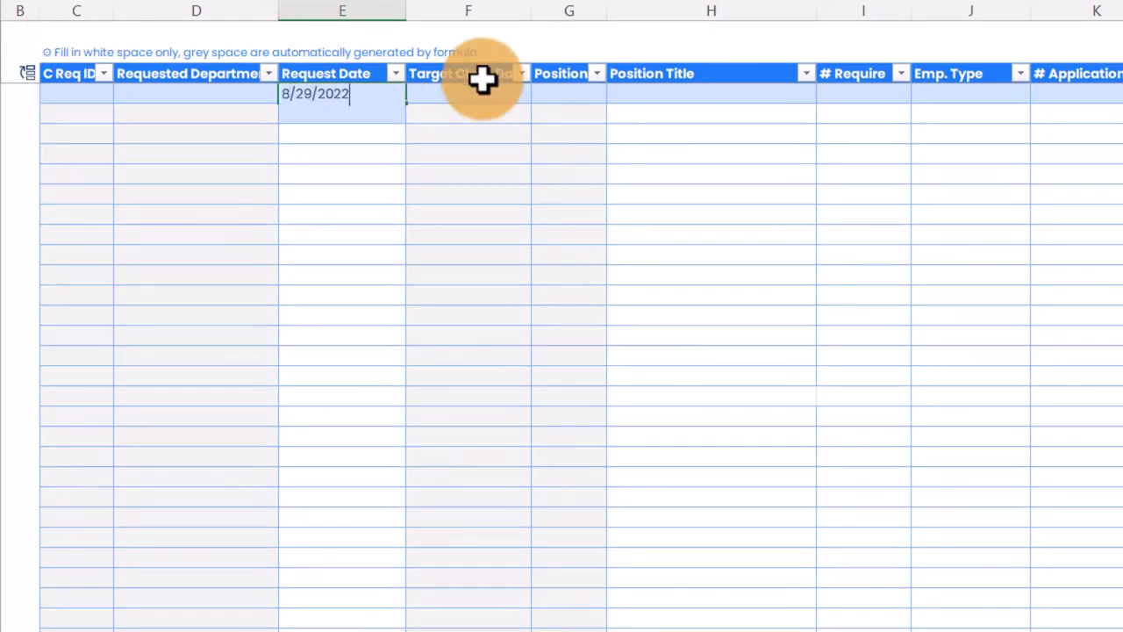
{"action": "left_click", "coordinate": [675, 91]}
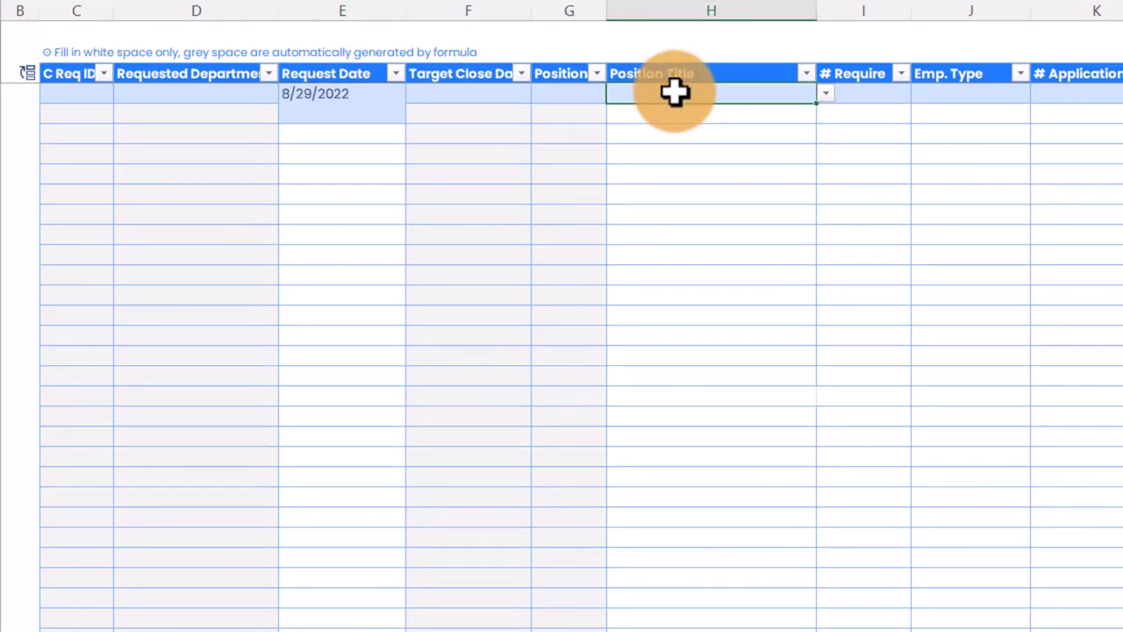
{"action": "key", "text": "Left"}
{"action": "key", "text": "Left"}
{"action": "key", "text": "Left"}
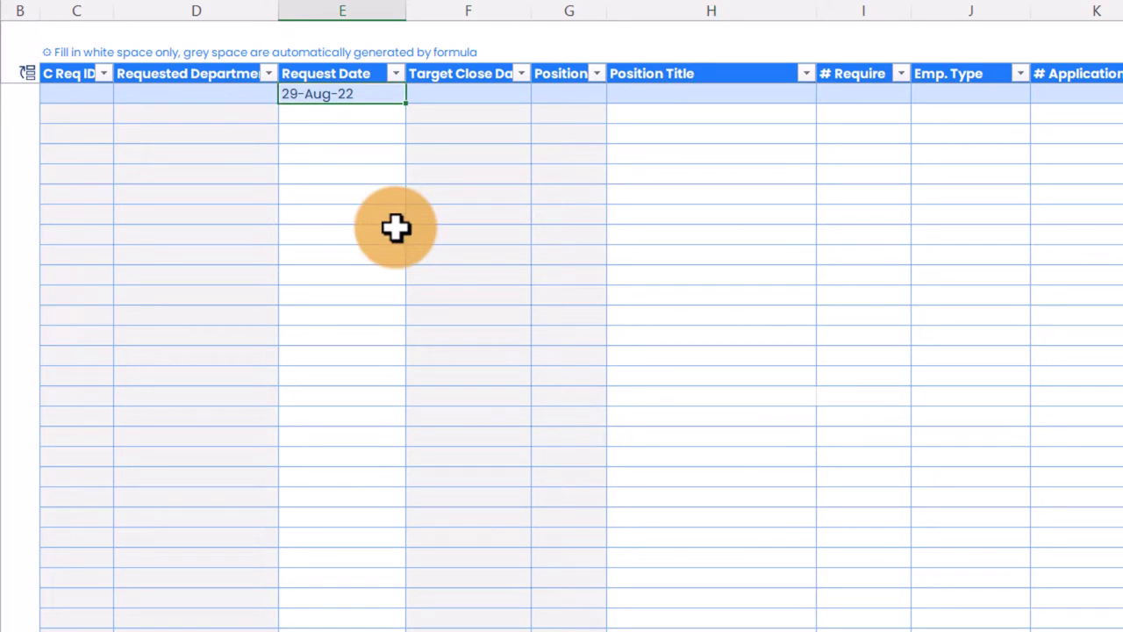
{"action": "key", "text": "ctrl+1"}
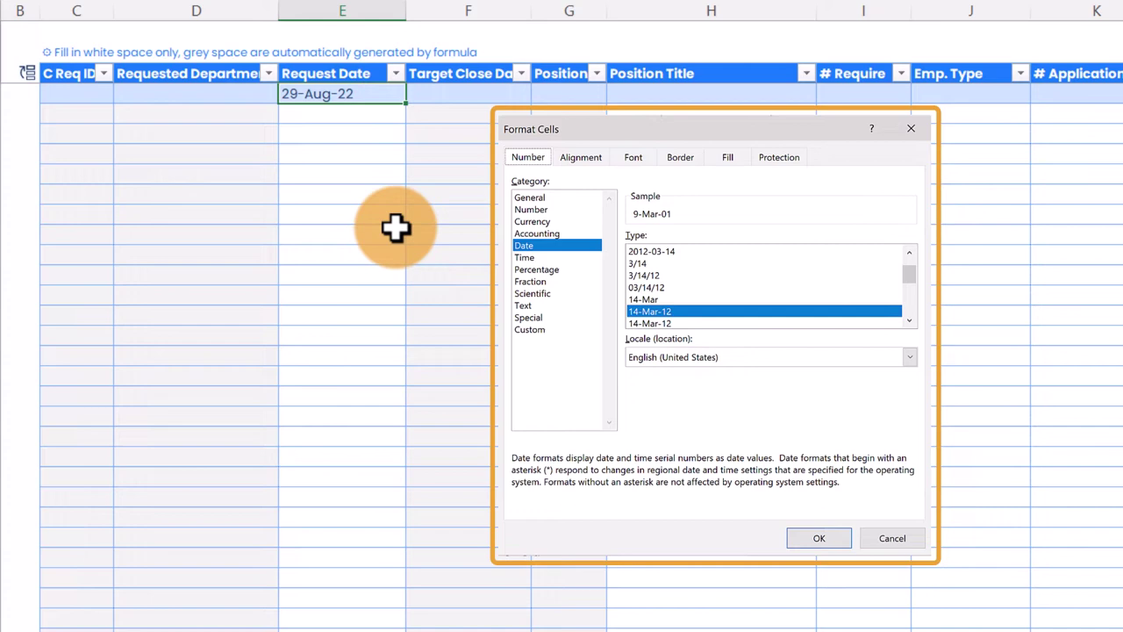
{"action": "key", "text": "Escape"}
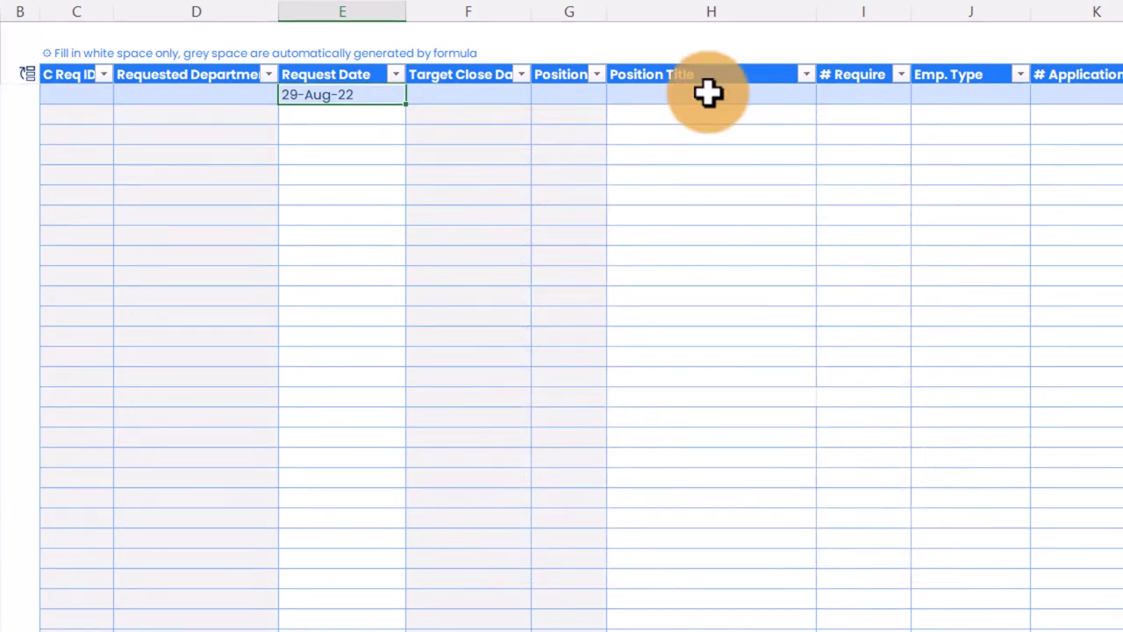
Step: Set the first Position Title to just 'Sales' by trimming Sales Managers (Reactive)
{"action": "left_click", "coordinate": [709, 92]}
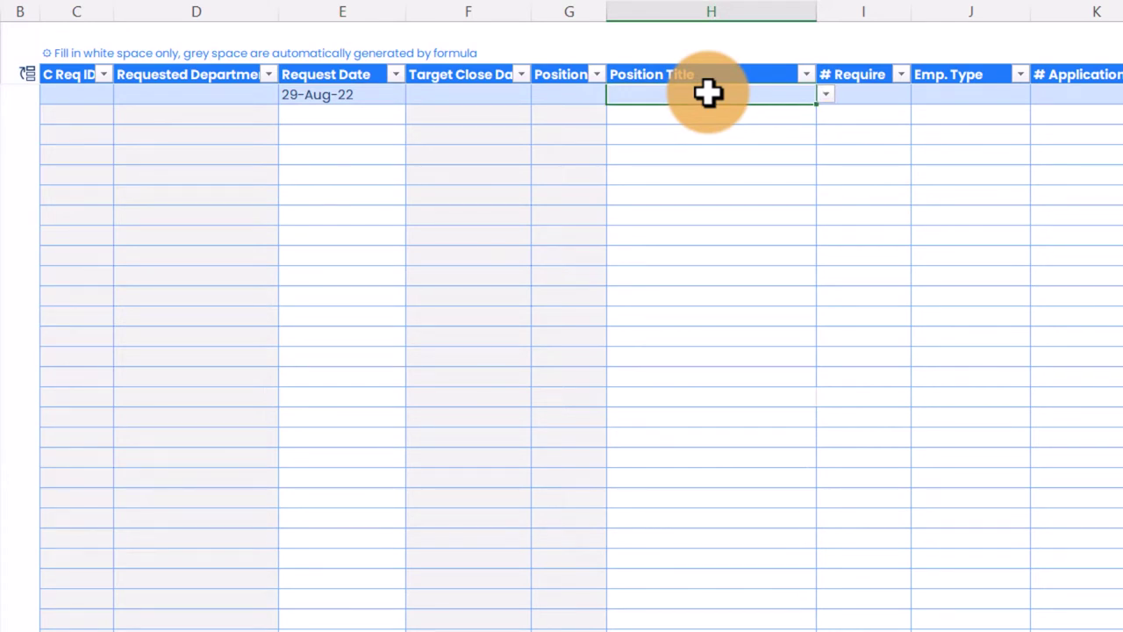
{"action": "double_click", "coordinate": [708, 93]}
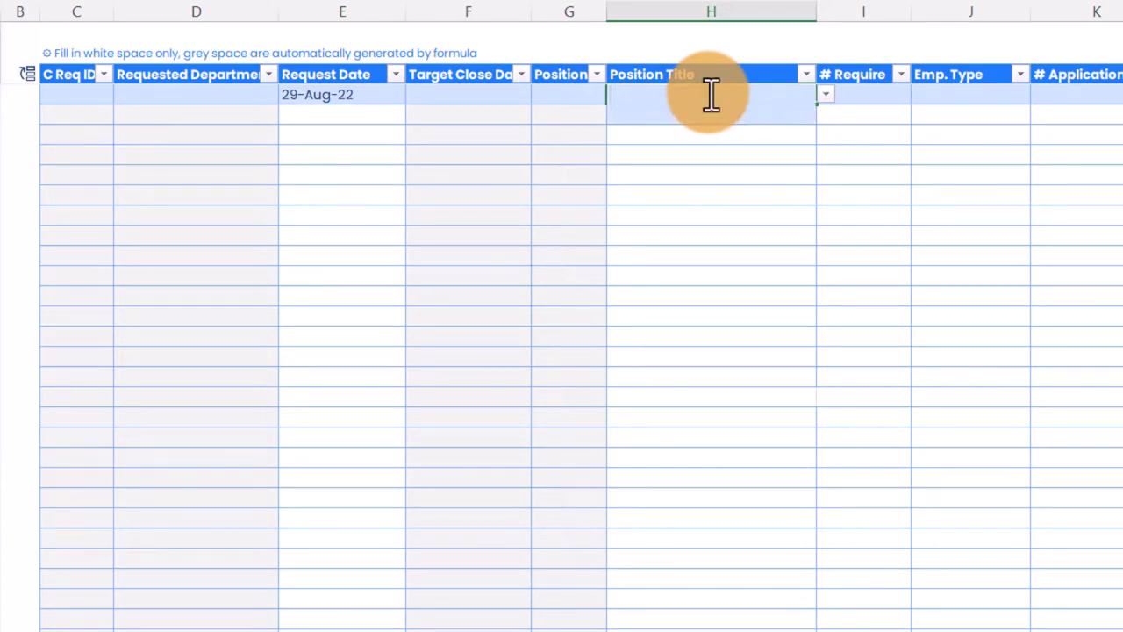
{"action": "type", "text": "Sale"}
{"action": "left_click", "coordinate": [826, 91]}
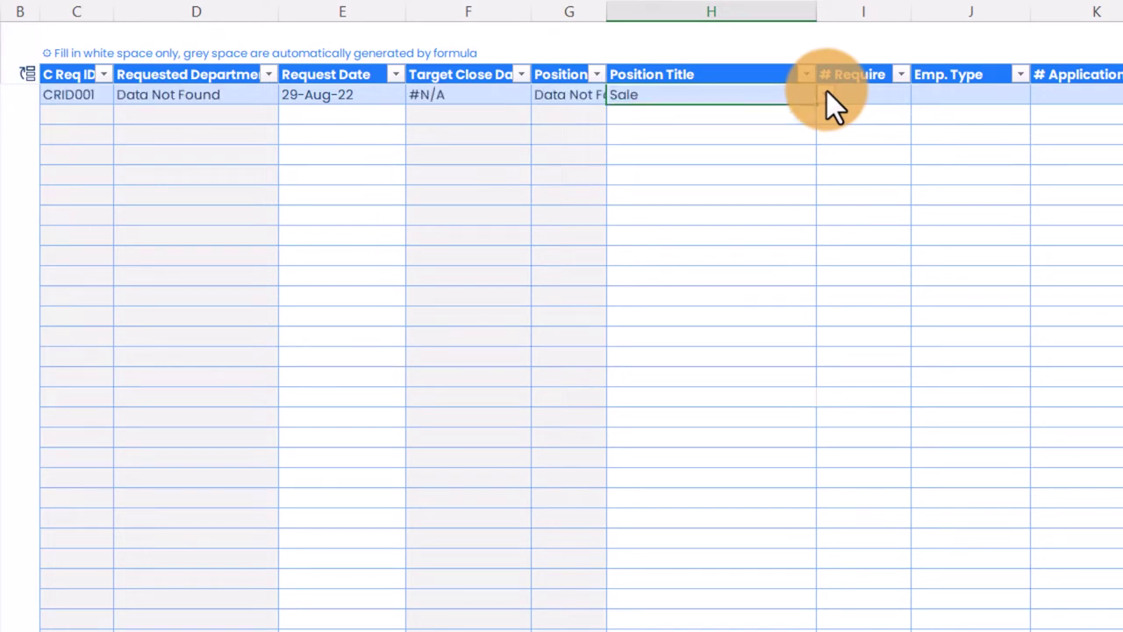
{"action": "left_click", "coordinate": [826, 91]}
{"action": "left_click", "coordinate": [667, 175]}
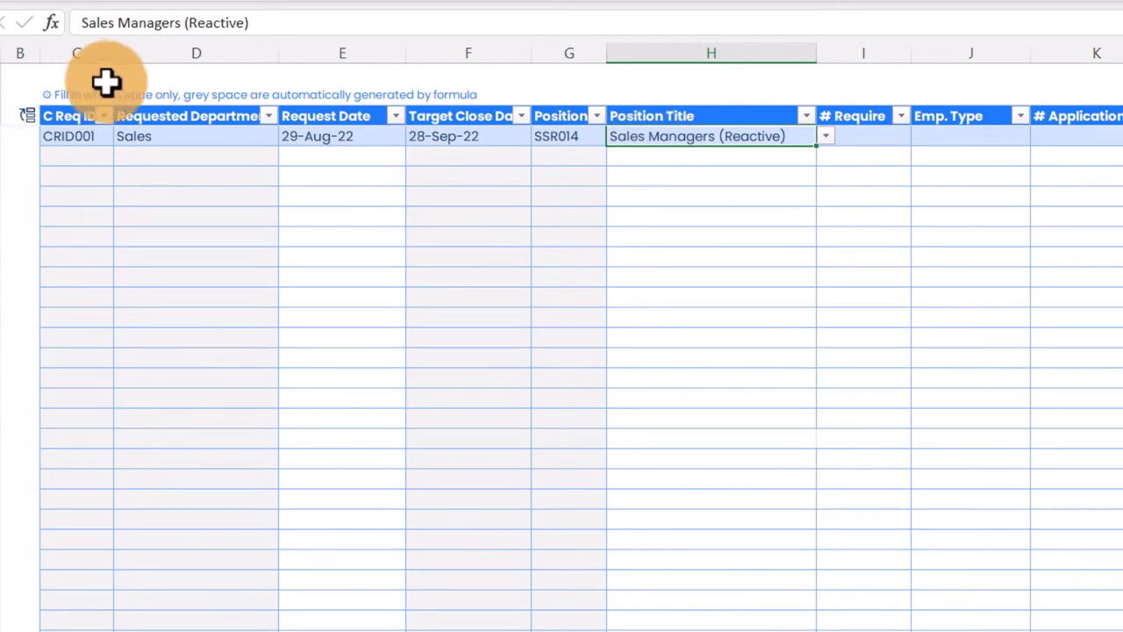
{"action": "left_click_drag", "start_coordinate": [120, 24], "coordinate": [421, 27]}
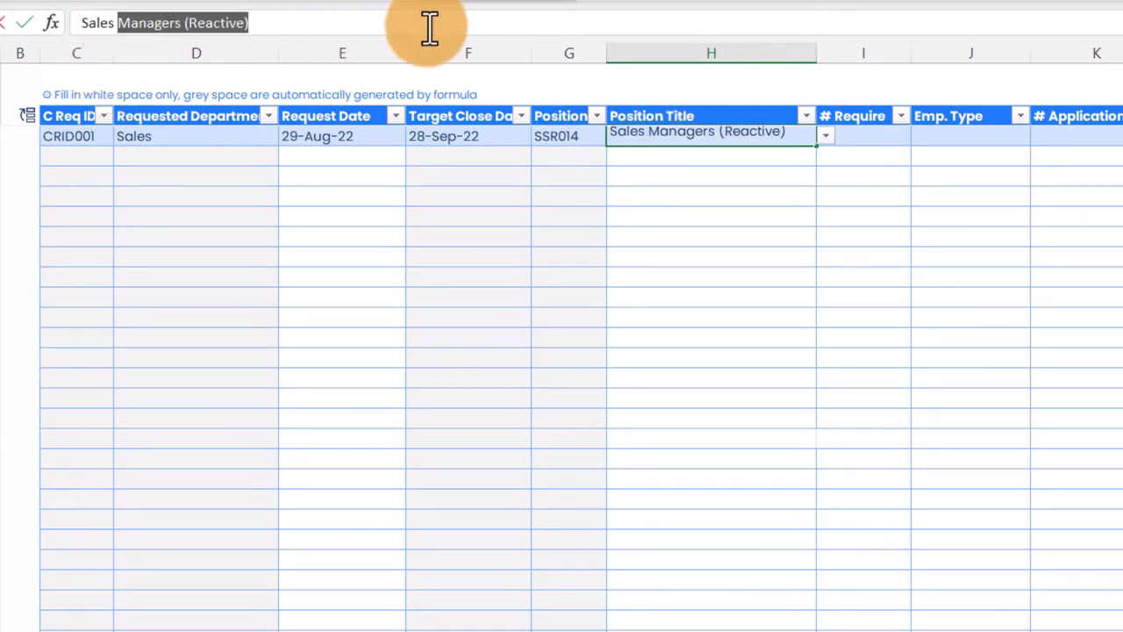
{"action": "key", "text": "BackSpace"}
{"action": "key", "text": "BackSpace"}
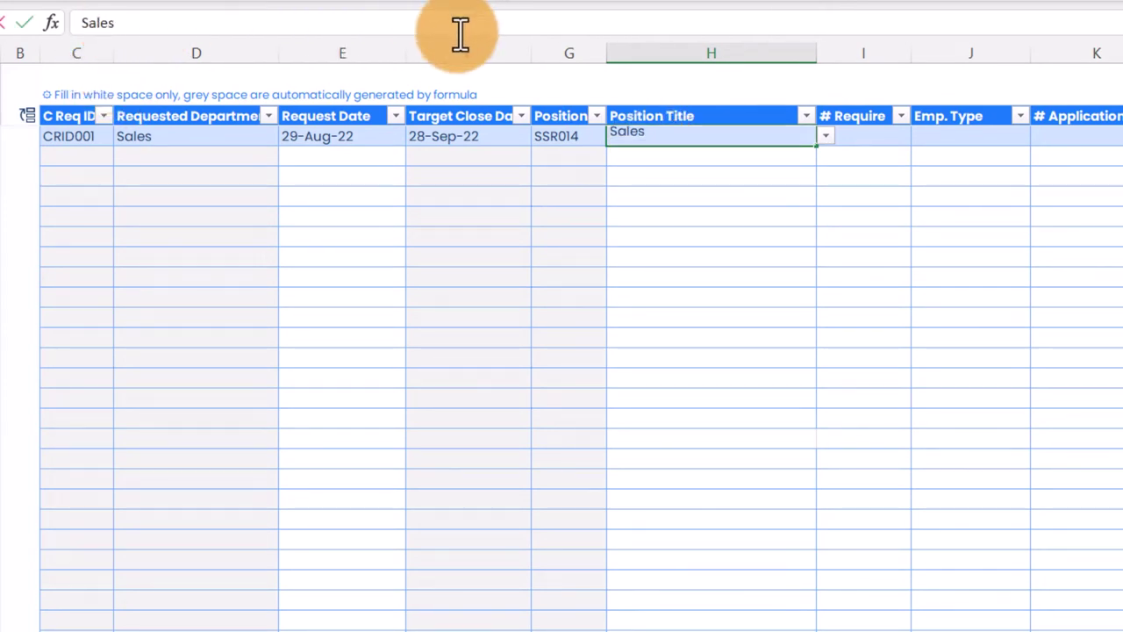
{"action": "key", "text": "Return"}
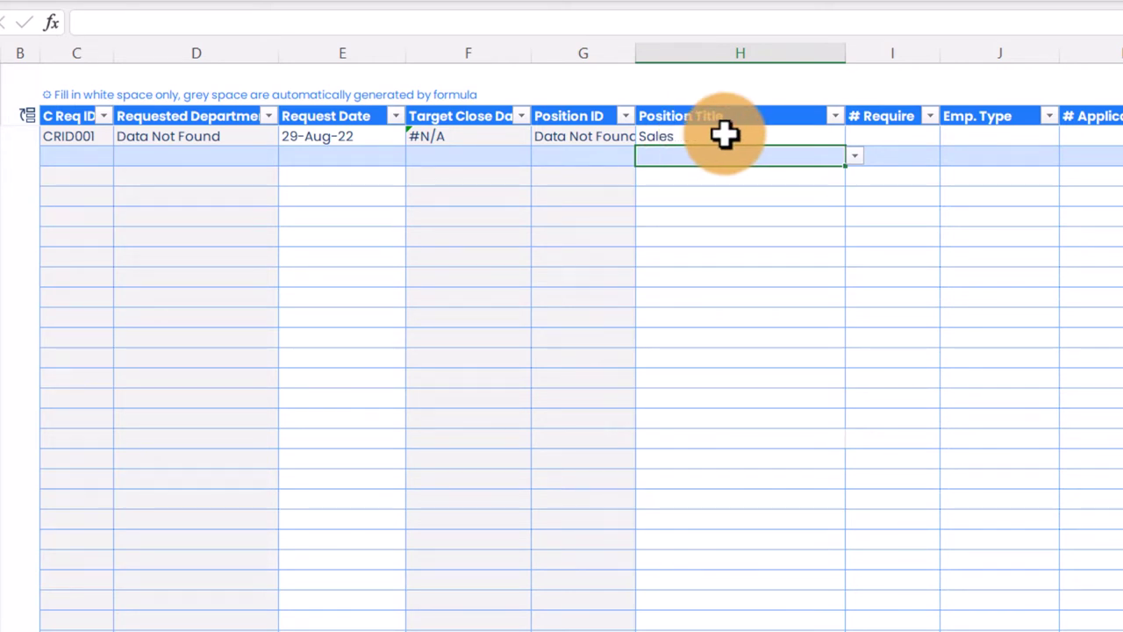
Step: Set the title to Sales Managers (Reactive), # Require to 1 and employment type to Permanent
{"action": "double_click", "coordinate": [724, 134]}
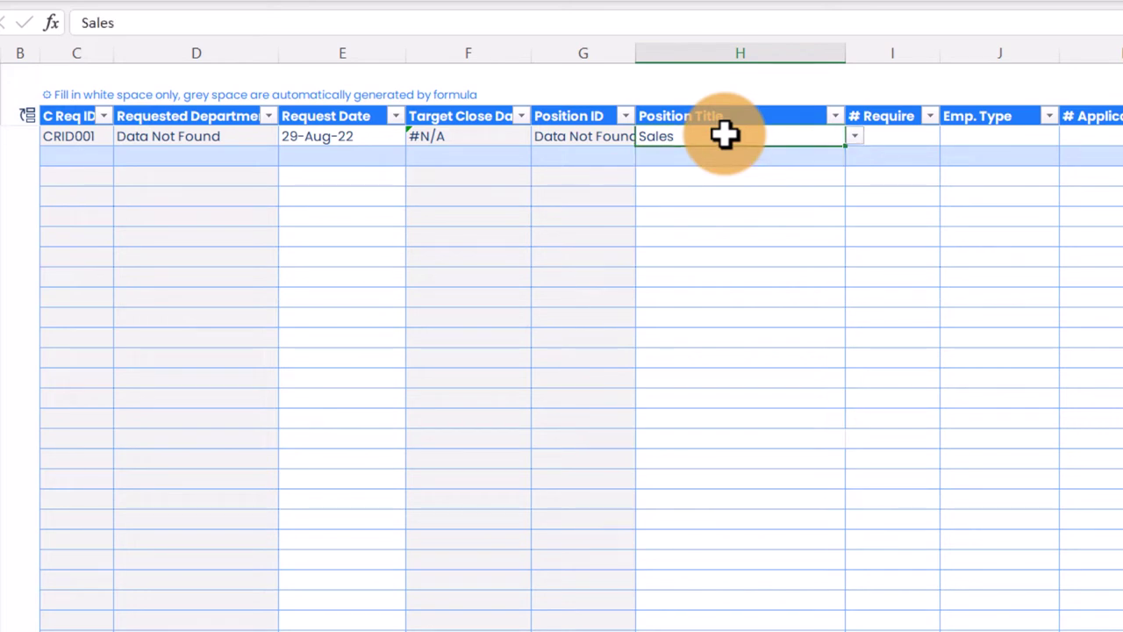
{"action": "left_click", "coordinate": [850, 136]}
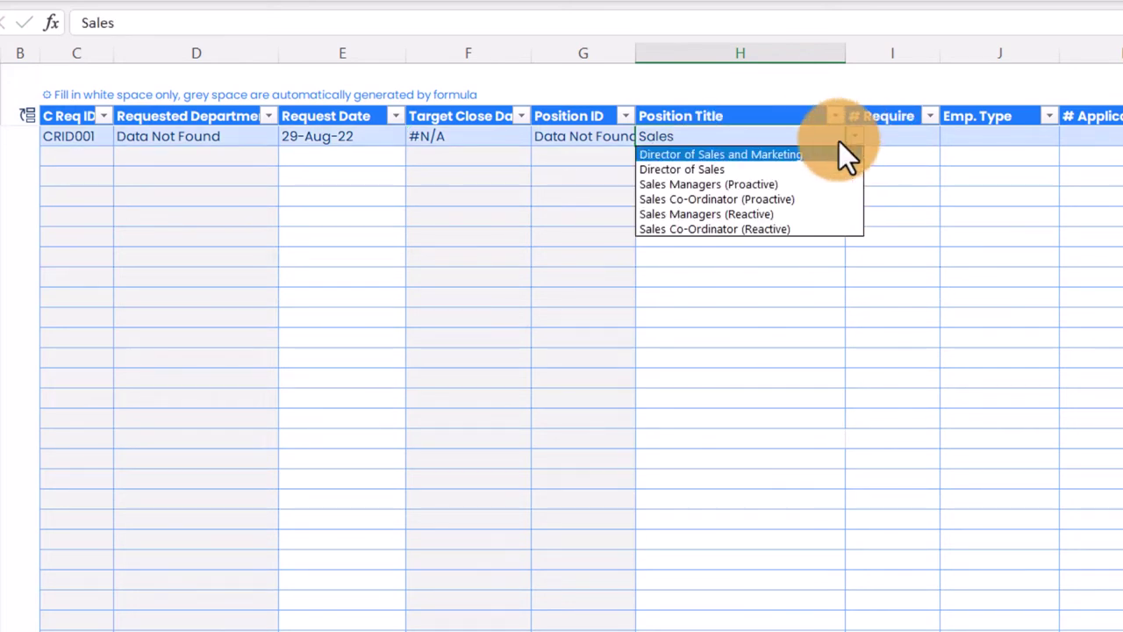
{"action": "left_click", "coordinate": [716, 218]}
{"action": "left_click", "coordinate": [890, 136]}
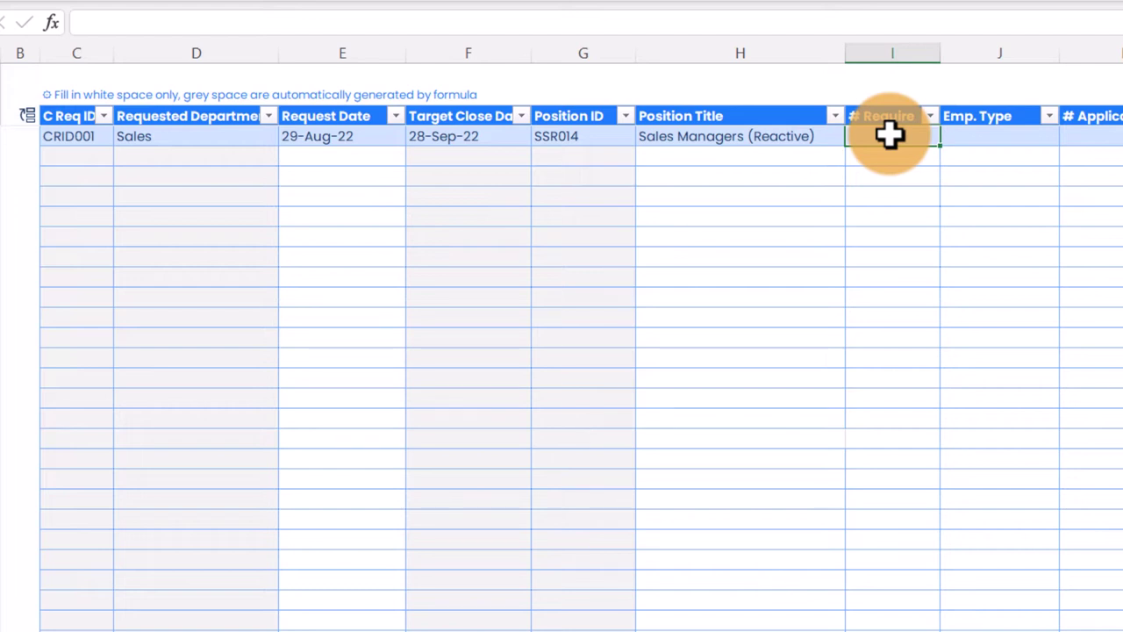
{"action": "type", "text": "1"}
{"action": "left_click", "coordinate": [982, 138]}
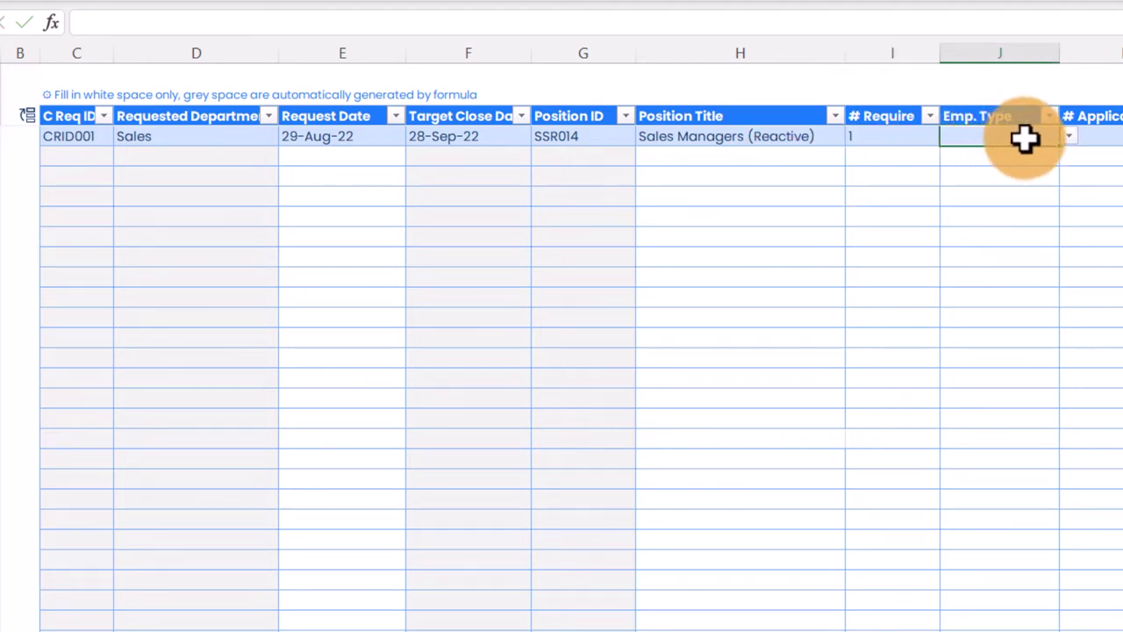
{"action": "left_click", "coordinate": [1069, 137]}
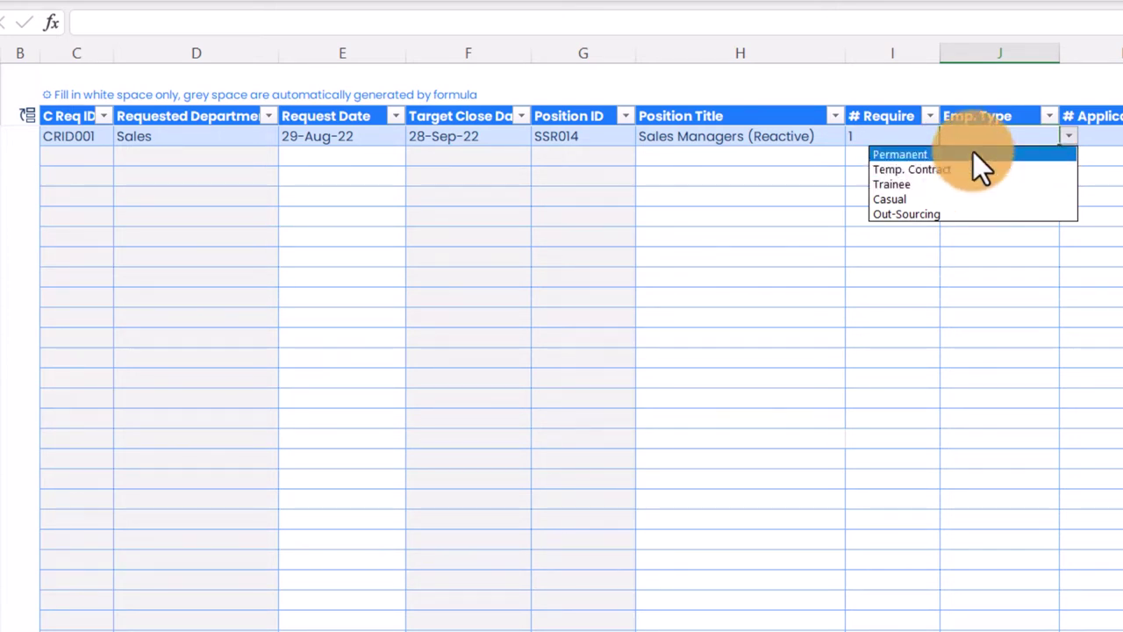
{"action": "left_click", "coordinate": [973, 154]}
{"action": "key", "text": "Tab"}
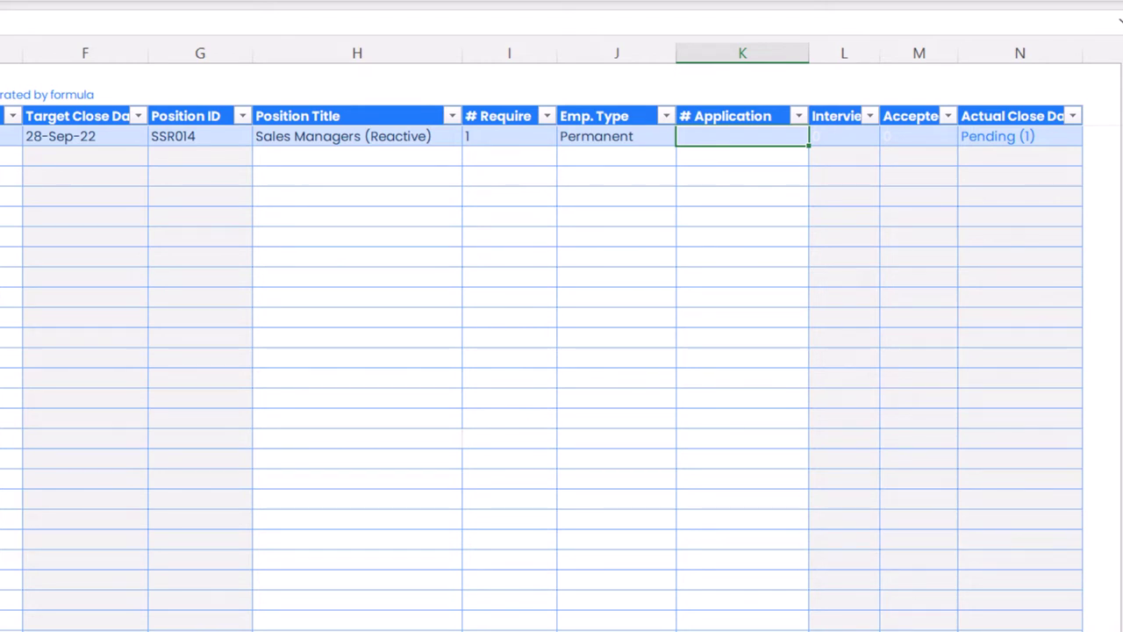
{"action": "type", "text": "10"}
{"action": "key", "text": "Tab"}
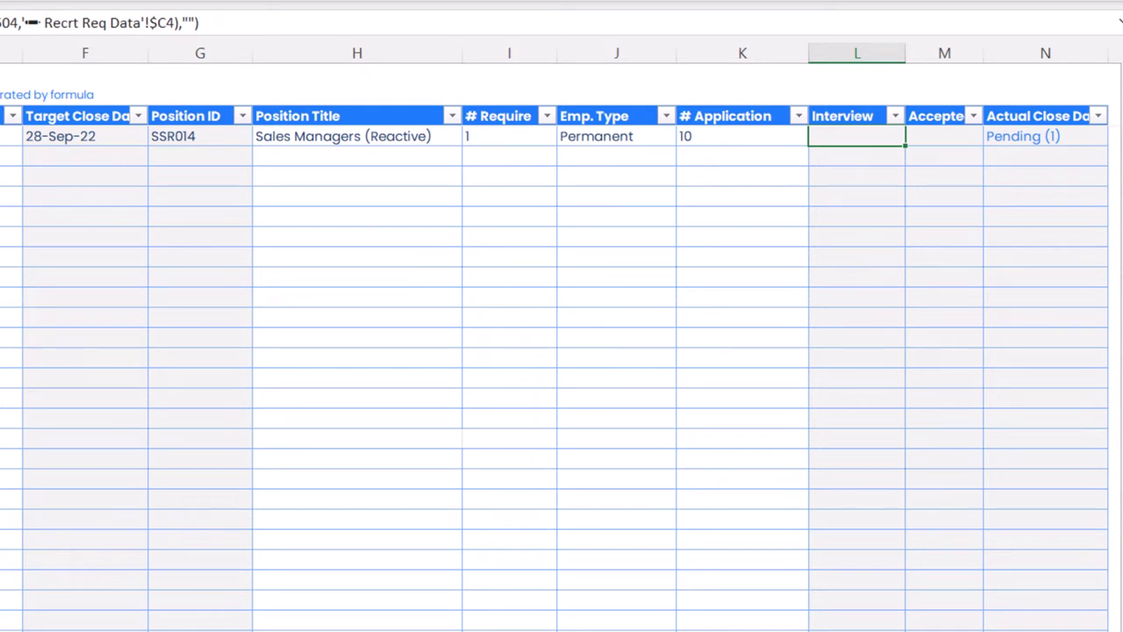
{"action": "left_click", "coordinate": [944, 136]}
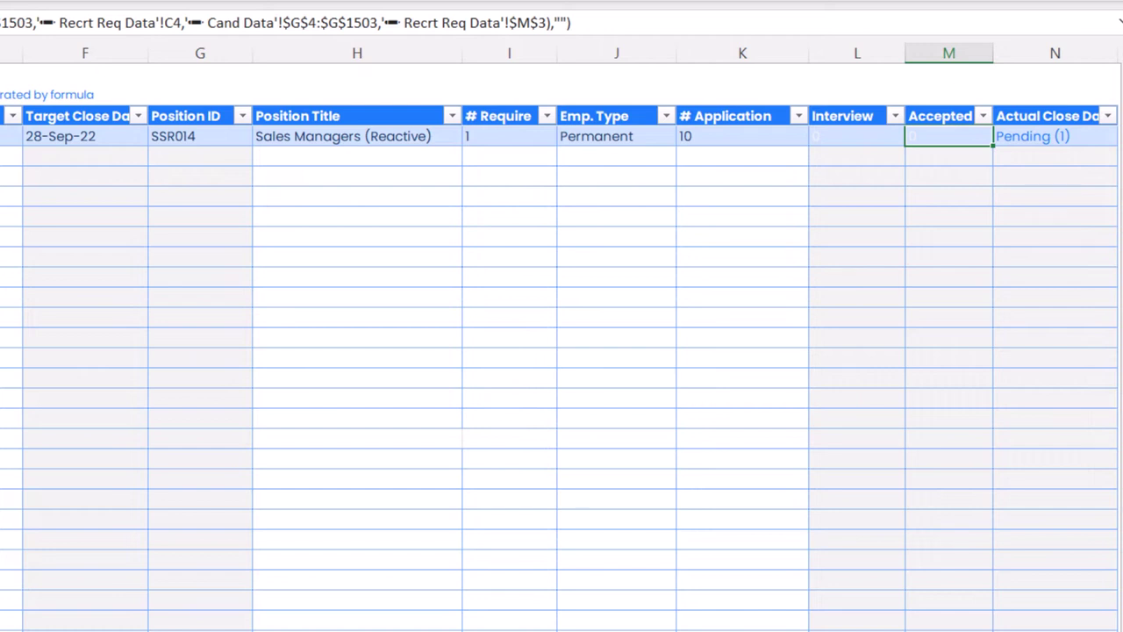
{"action": "left_click", "coordinate": [1055, 136]}
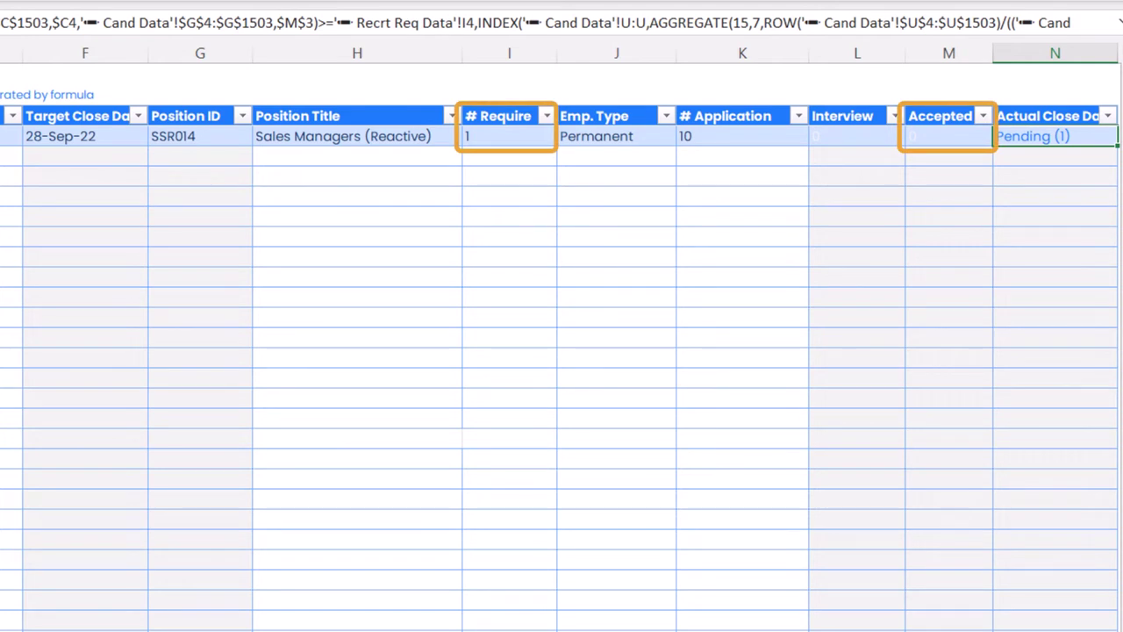
{"action": "left_click", "coordinate": [509, 136]}
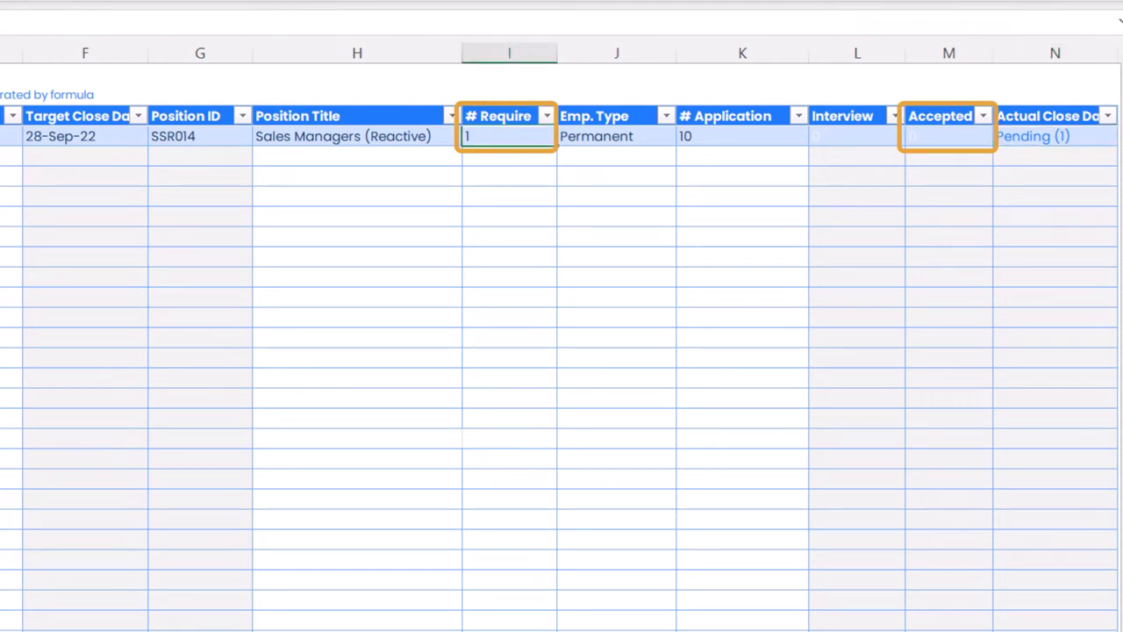
{"action": "left_click", "coordinate": [1055, 136]}
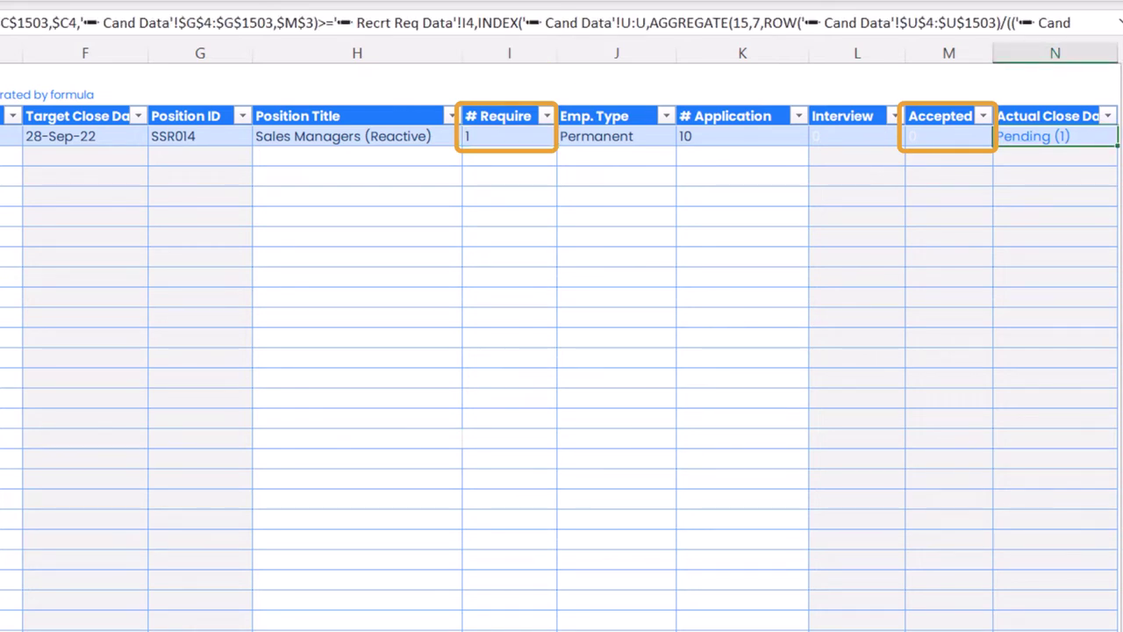
{"action": "left_click", "coordinate": [509, 136]}
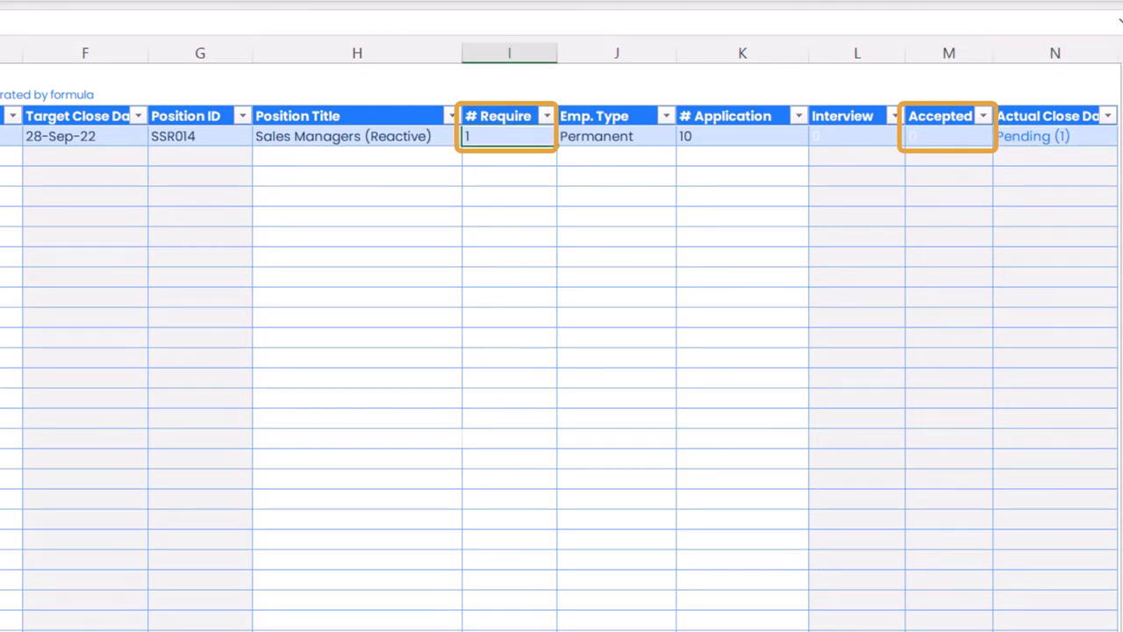
{"action": "left_click", "coordinate": [948, 136]}
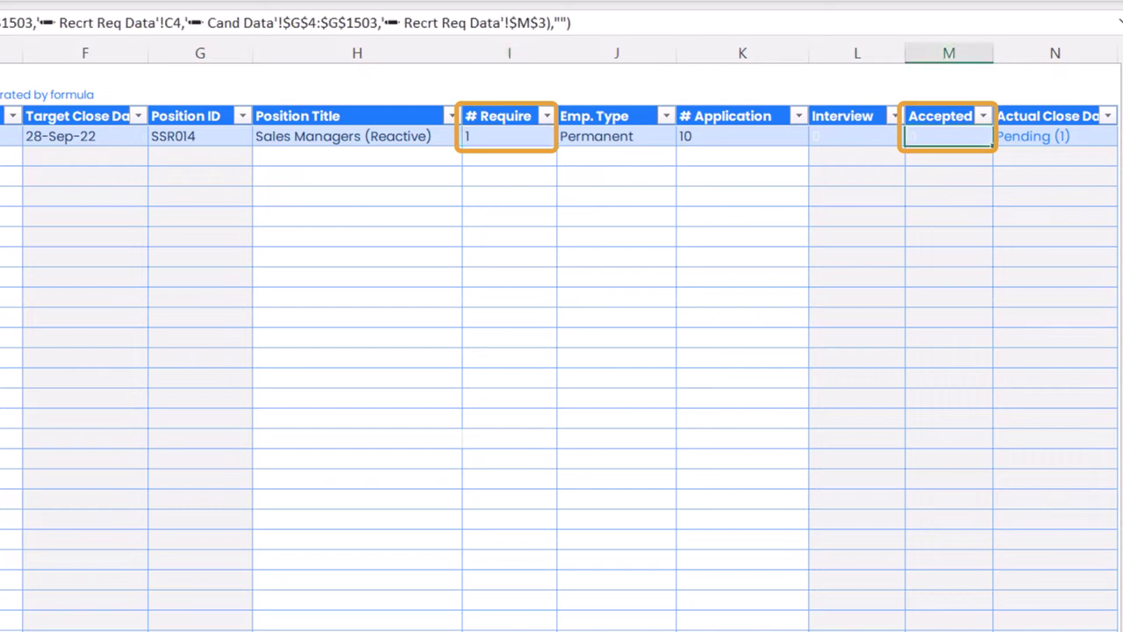
{"action": "left_click", "coordinate": [1055, 136]}
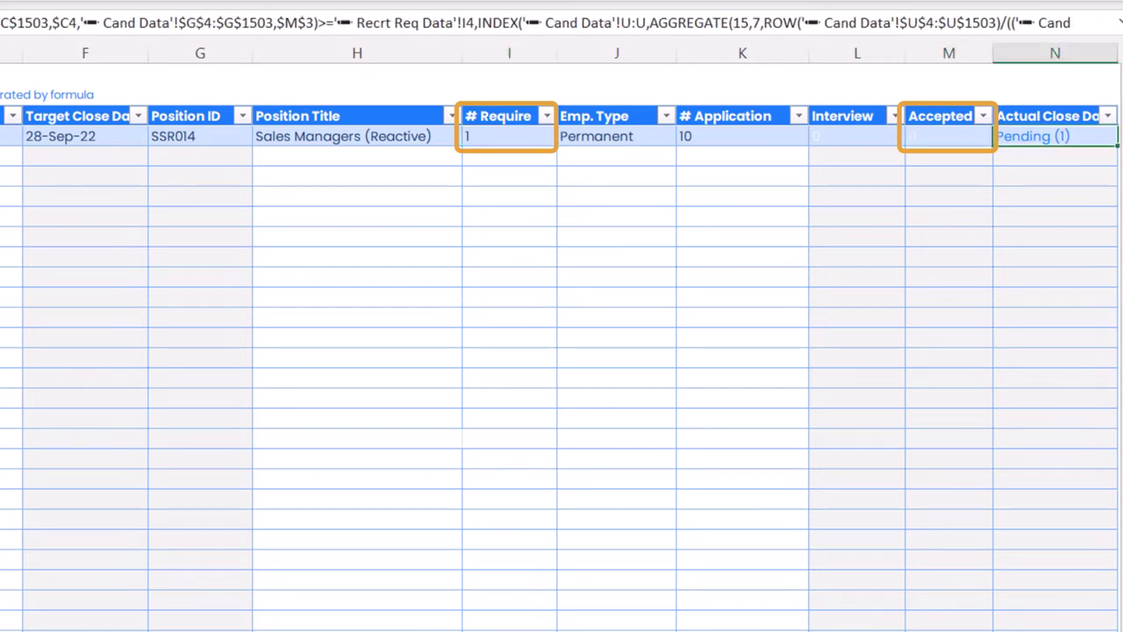
{"action": "left_click", "coordinate": [949, 136]}
{"action": "left_click", "coordinate": [509, 136]}
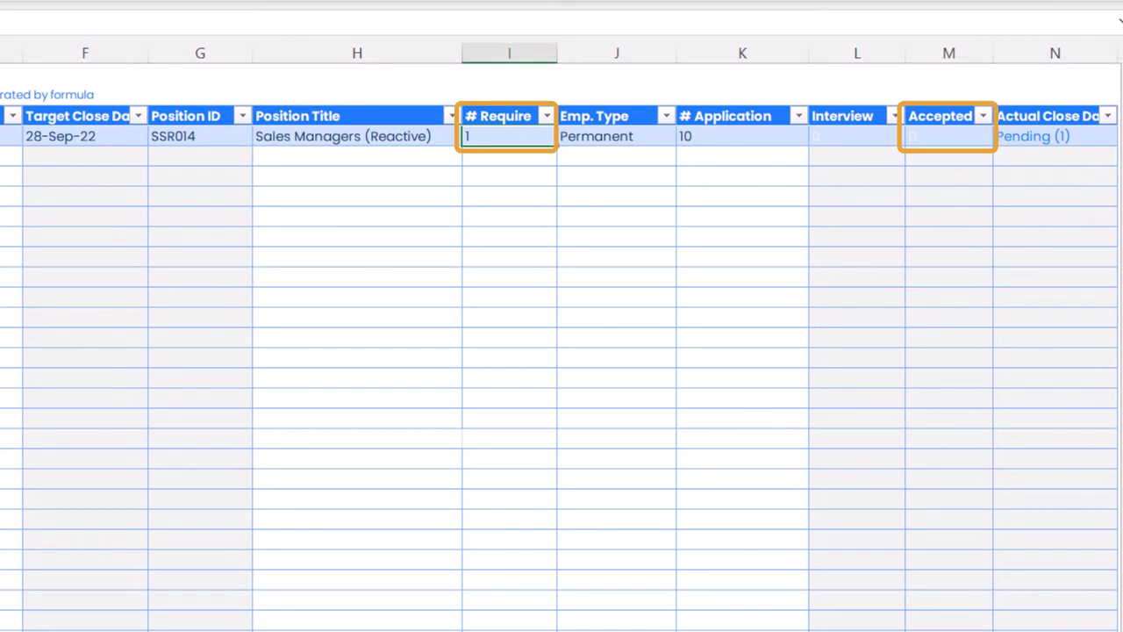
{"action": "left_click", "coordinate": [948, 136]}
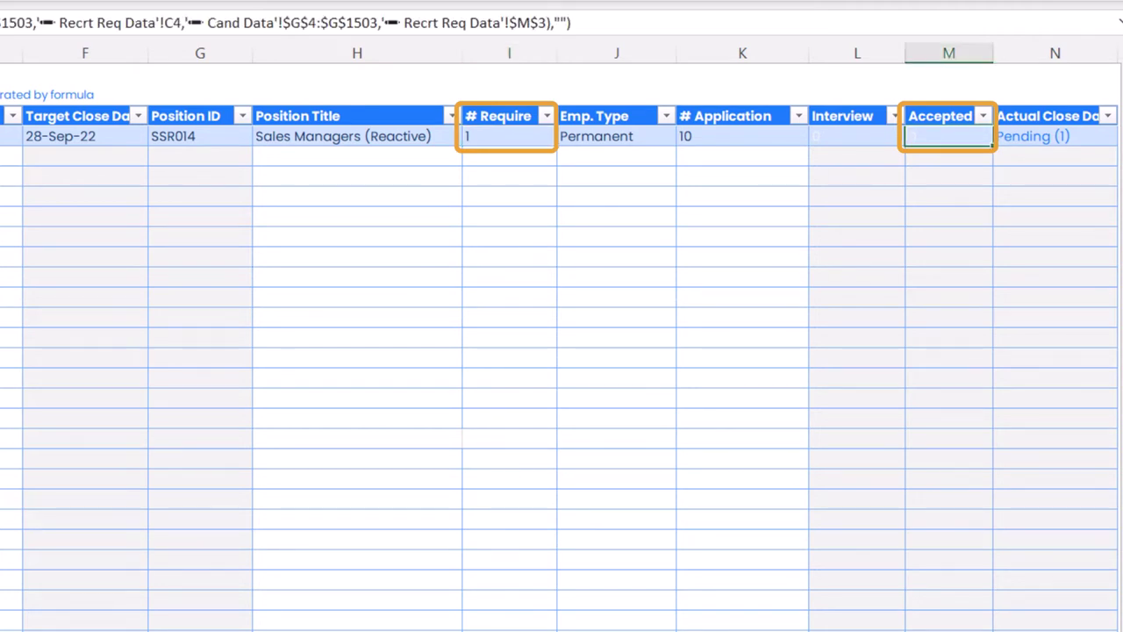
{"action": "left_click", "coordinate": [1054, 136]}
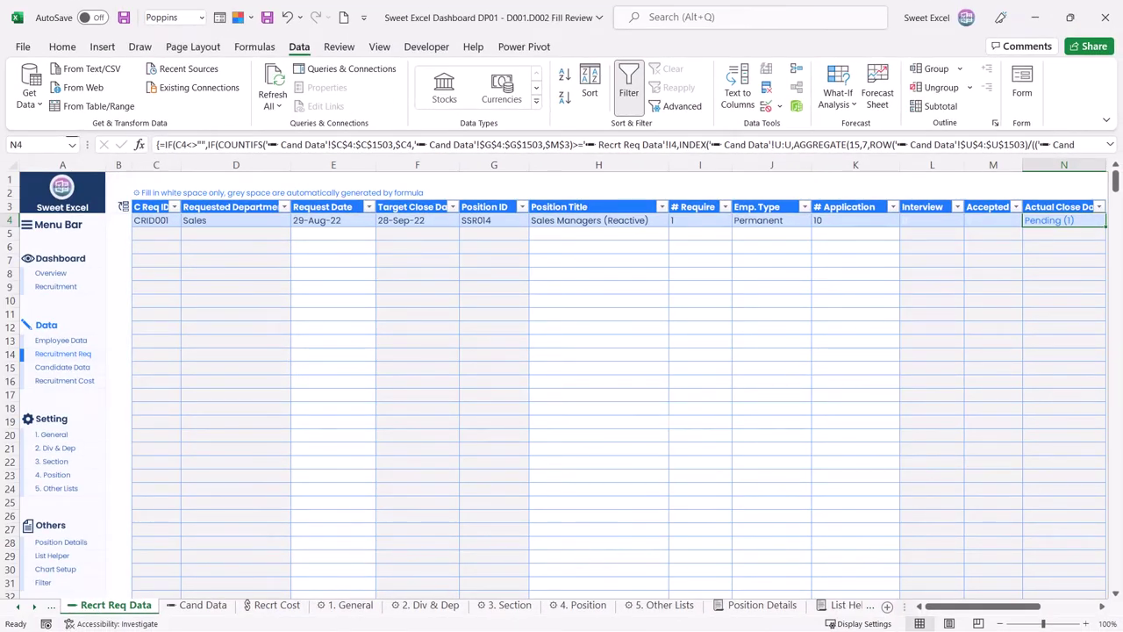
Step: View the Recruitment dashboard, then switch to the empty Cand Data sheet
{"action": "left_click", "coordinate": [111, 284]}
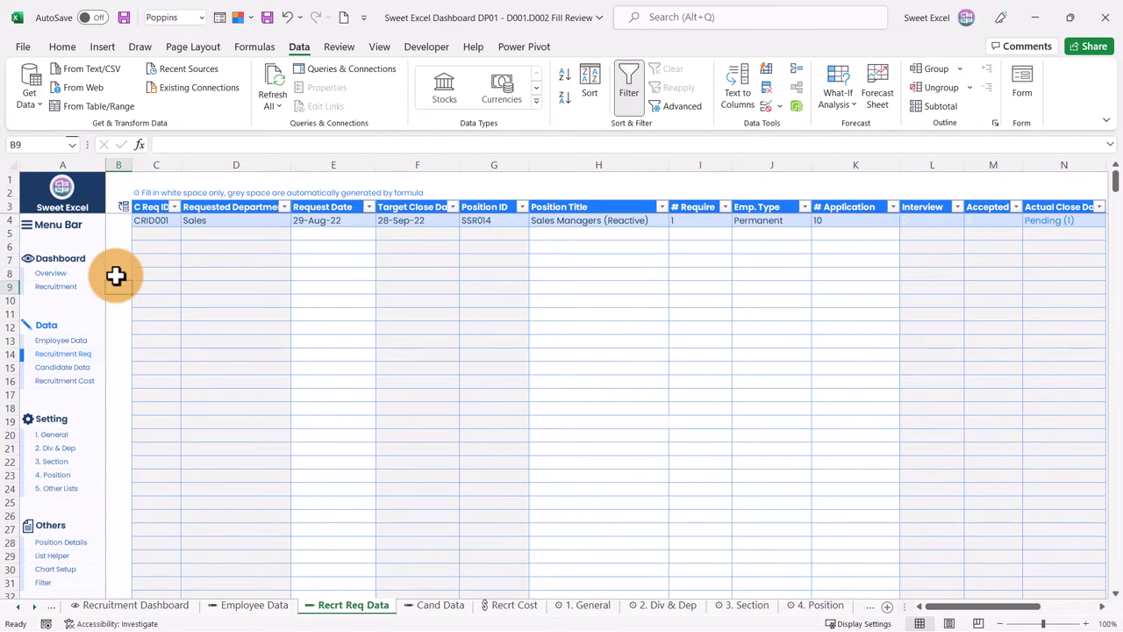
{"action": "left_click", "coordinate": [60, 291]}
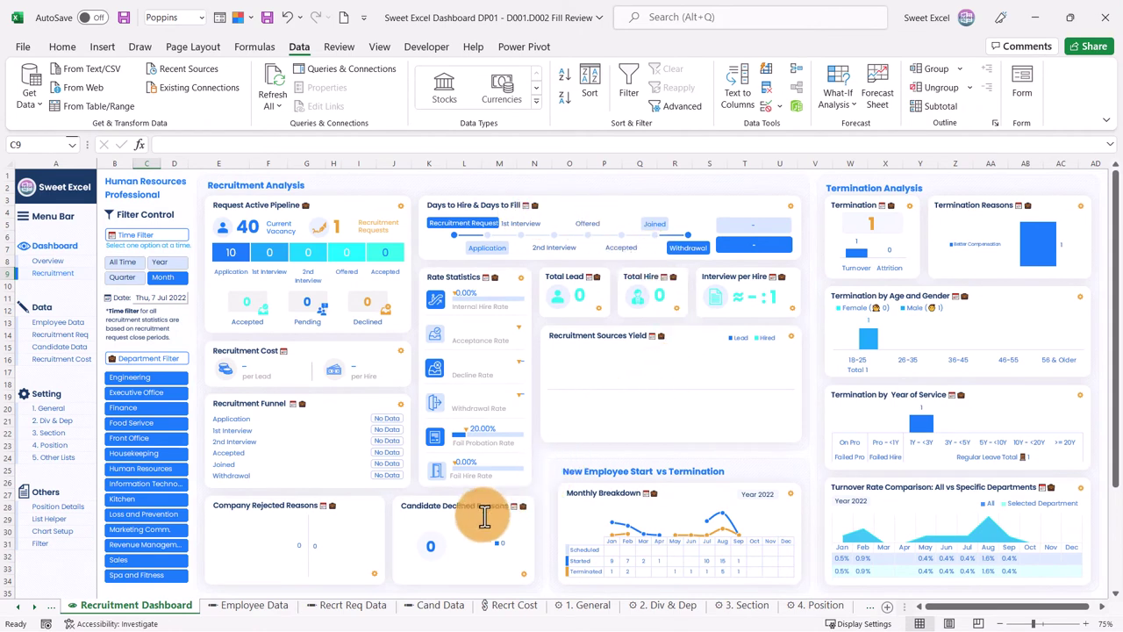
{"action": "left_click", "coordinate": [63, 358]}
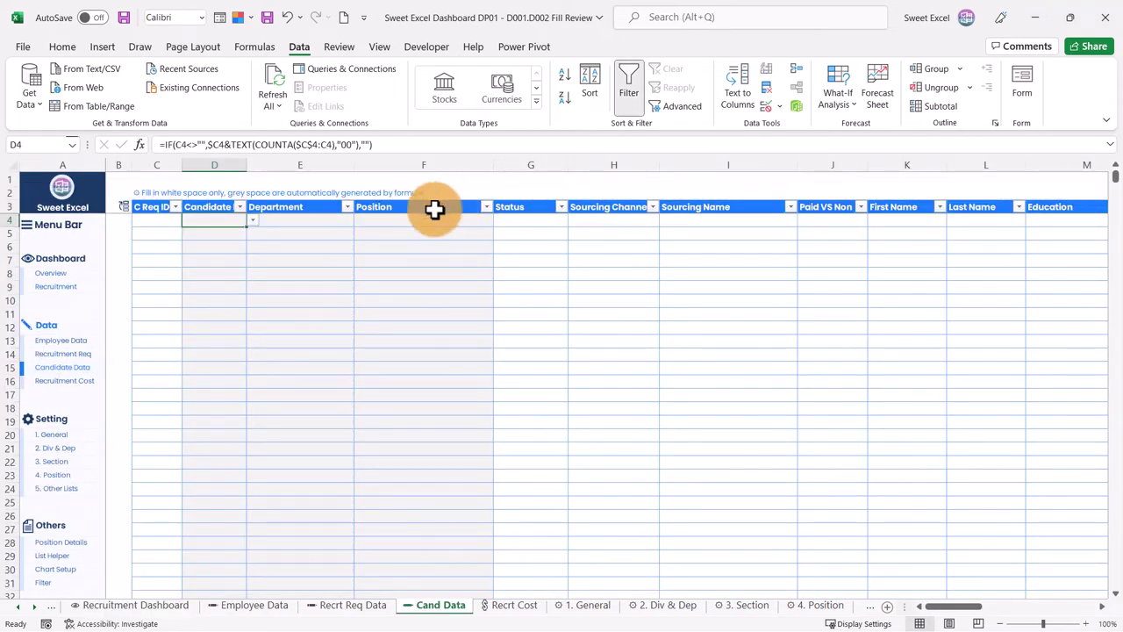
Step: Inspect the C Req ID and Candidate ID cells, then check request CRID001 on the request sheet
{"action": "left_click", "coordinate": [173, 219]}
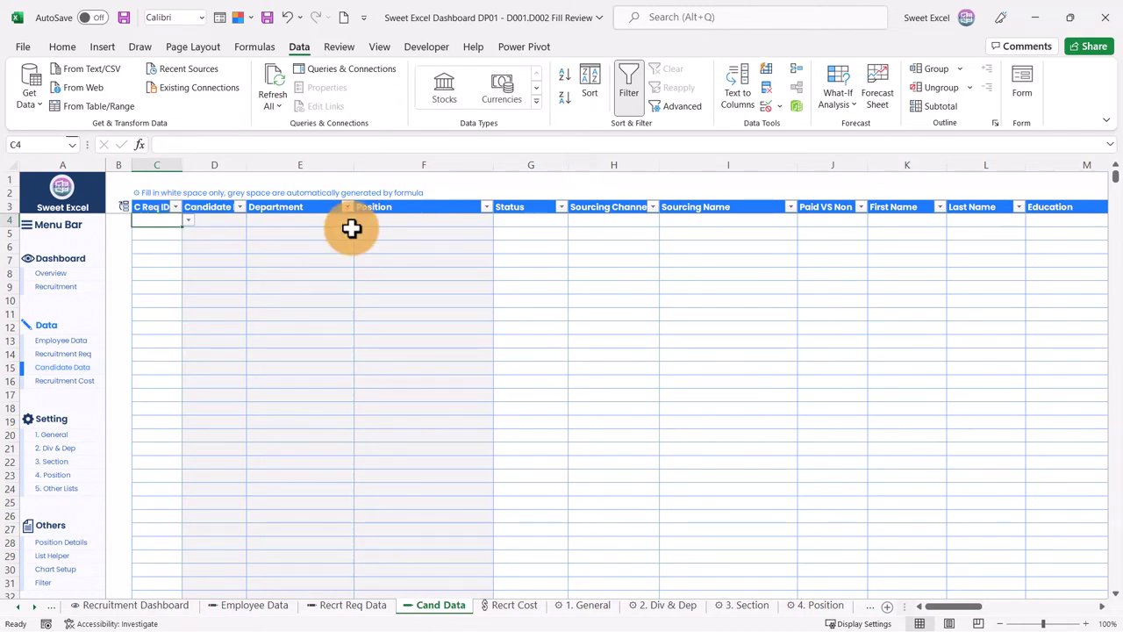
{"action": "key", "text": "Right"}
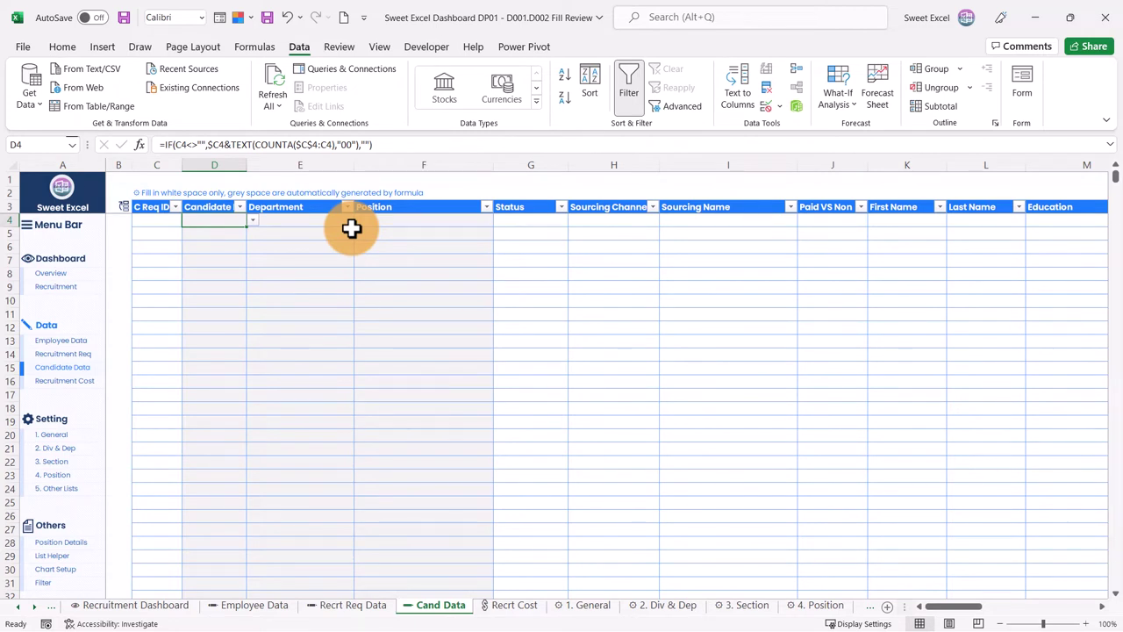
{"action": "key", "text": "Left"}
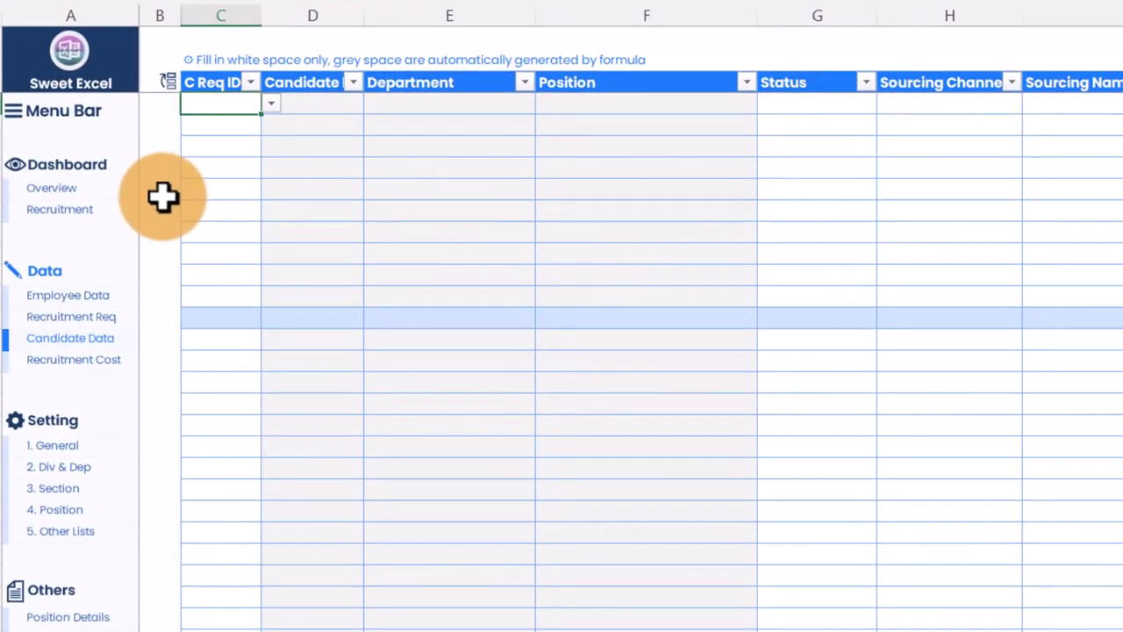
{"action": "left_click", "coordinate": [84, 318]}
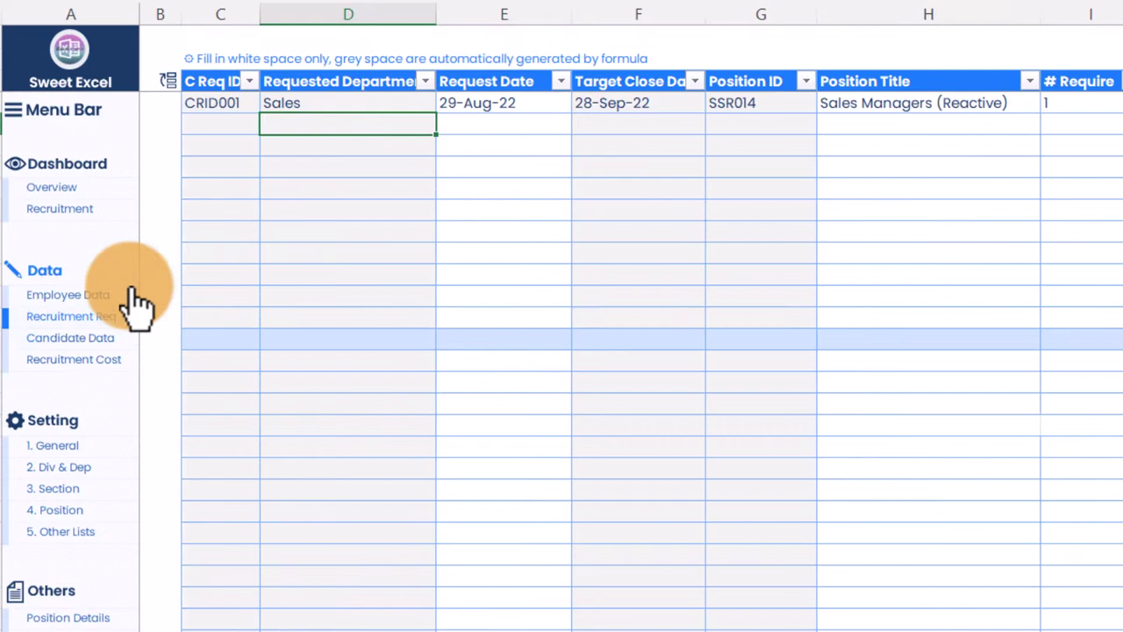
{"action": "left_click", "coordinate": [220, 103]}
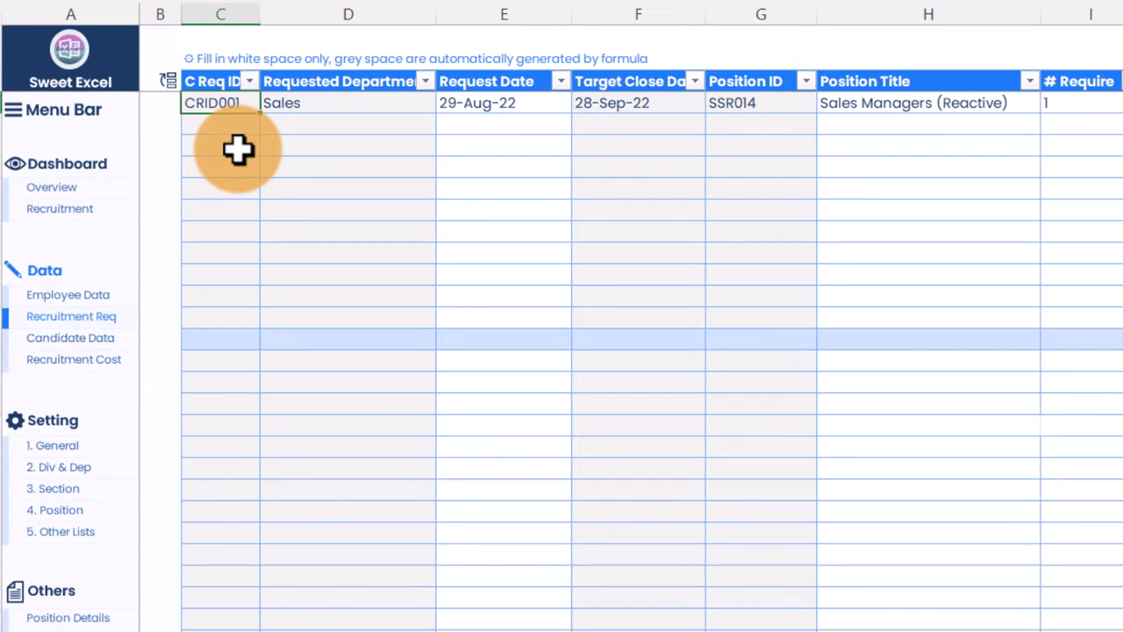
{"action": "left_click", "coordinate": [238, 150]}
{"action": "key", "text": "Down"}
{"action": "key", "text": "Down"}
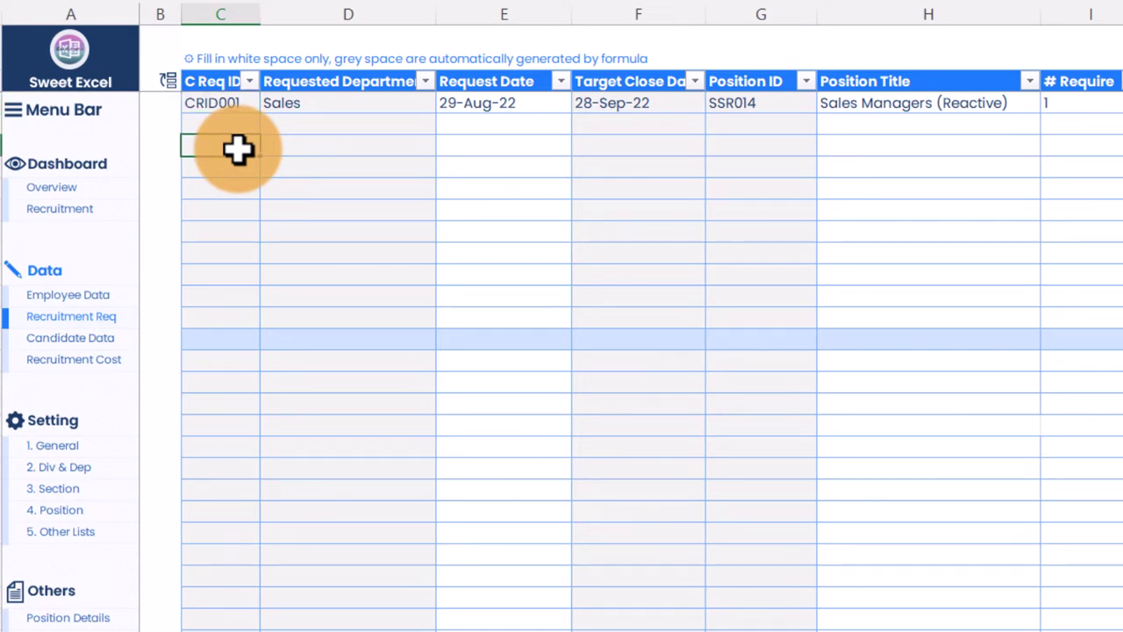
{"action": "key", "text": "Up"}
{"action": "key", "text": "Up"}
{"action": "key", "text": "Up"}
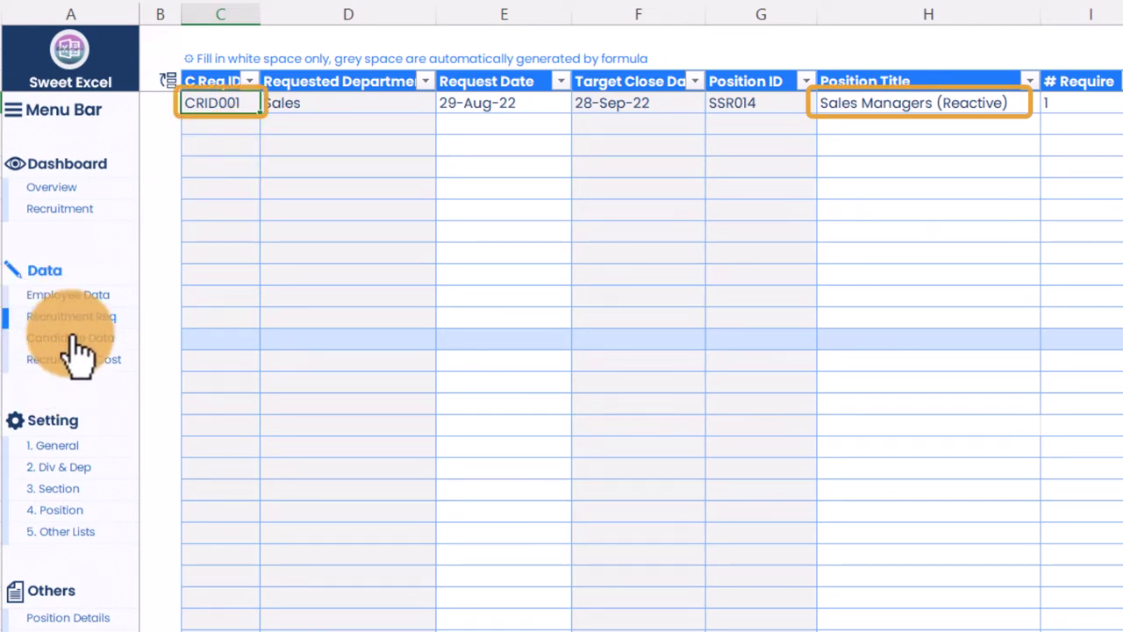
Step: Assign request CRID001 to the first candidate row, generating candidate ID CRID00101
{"action": "left_click", "coordinate": [40, 341]}
{"action": "left_click", "coordinate": [230, 102]}
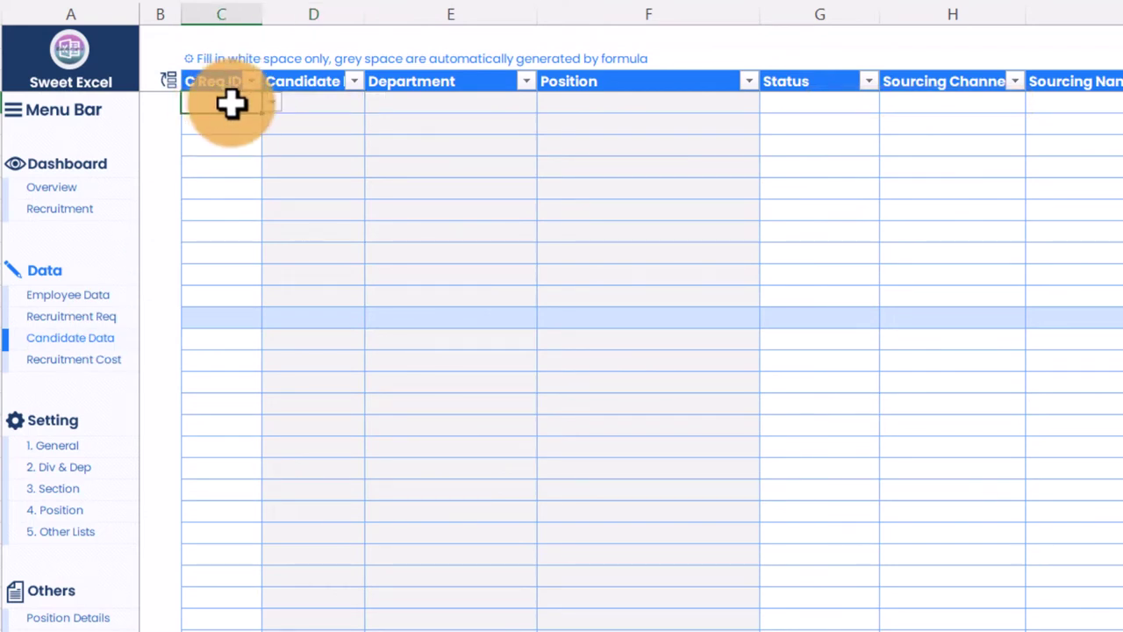
{"action": "double_click", "coordinate": [232, 104]}
{"action": "type", "text": "1"}
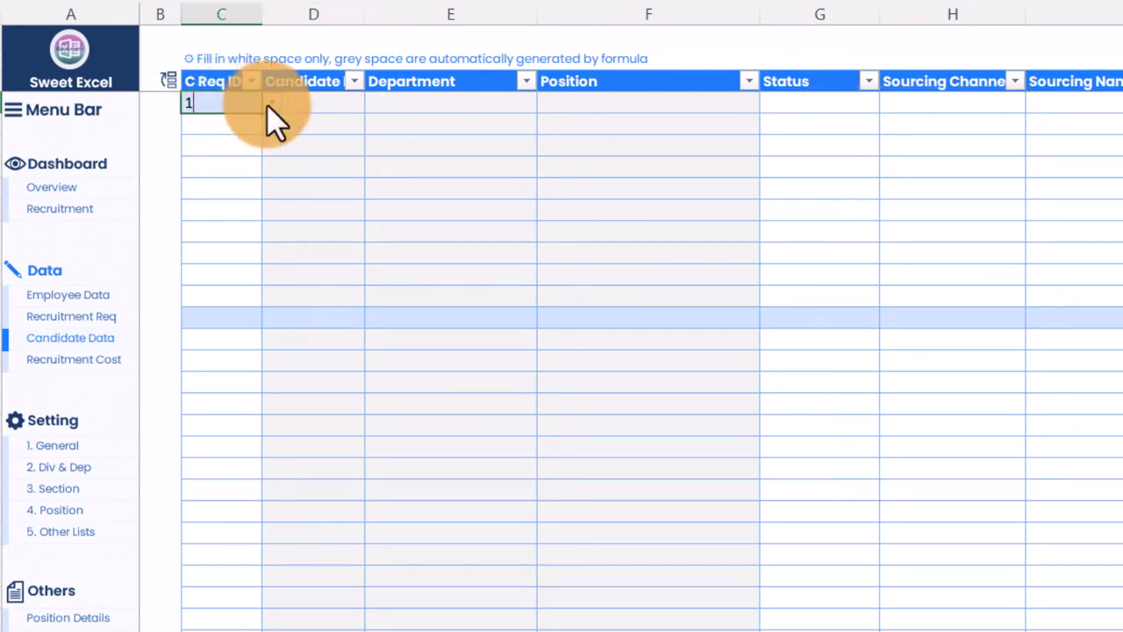
{"action": "left_click", "coordinate": [270, 104]}
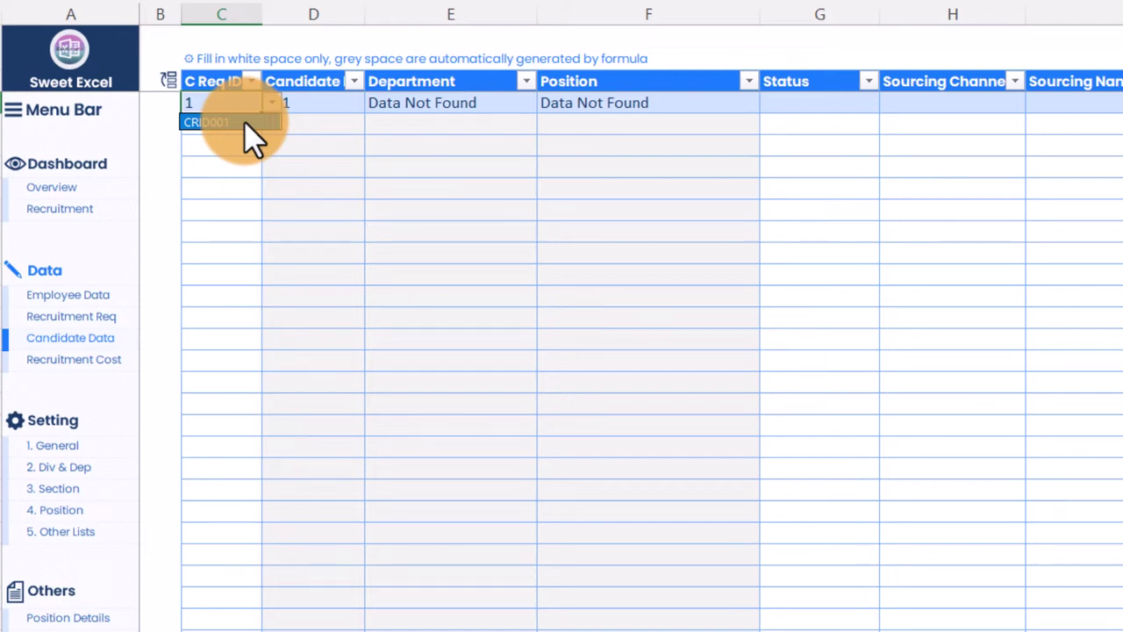
{"action": "left_click", "coordinate": [245, 123]}
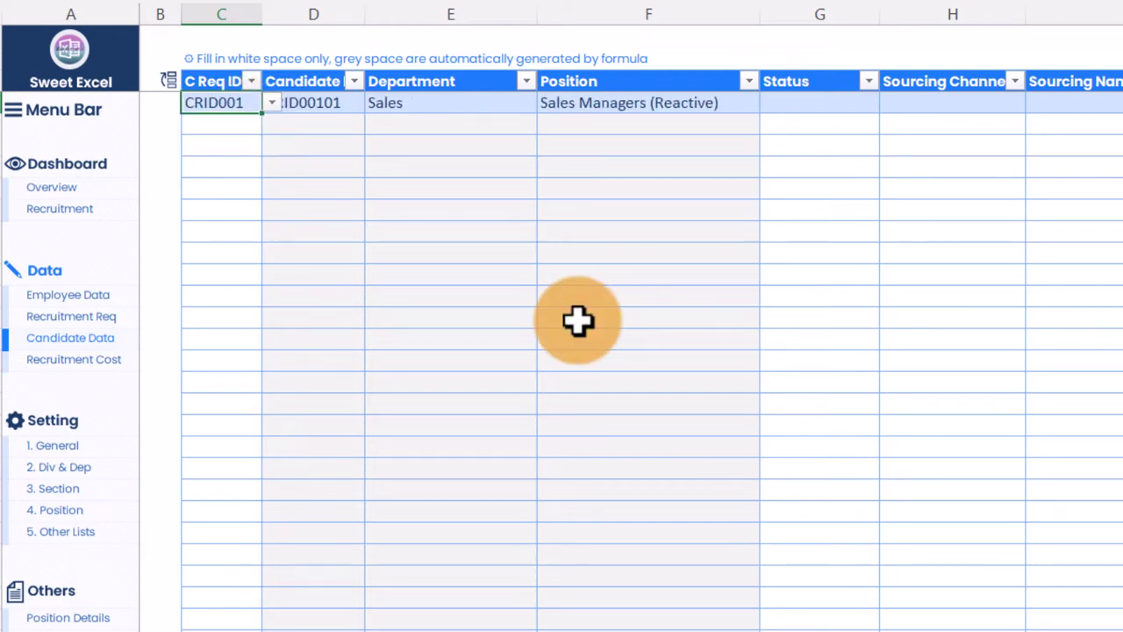
{"action": "key", "text": "Tab"}
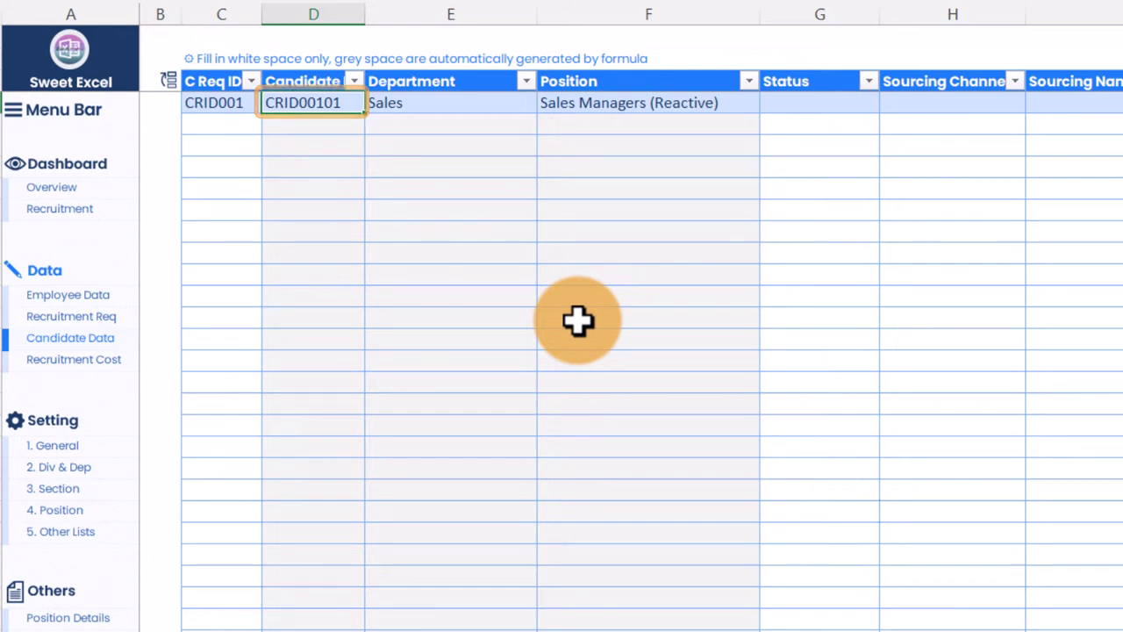
Step: Assign CRID001 to the second row, giving CRID00102, and check the auto-filled Sales details
{"action": "left_click", "coordinate": [238, 128]}
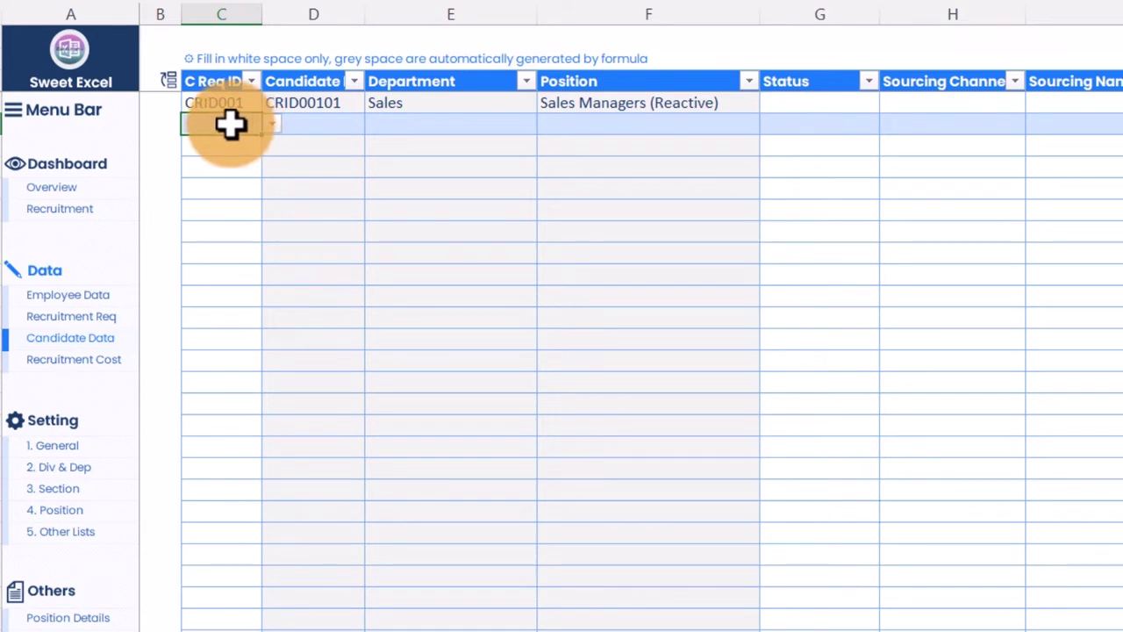
{"action": "double_click", "coordinate": [234, 128]}
{"action": "type", "text": "1"}
{"action": "key", "text": "Return"}
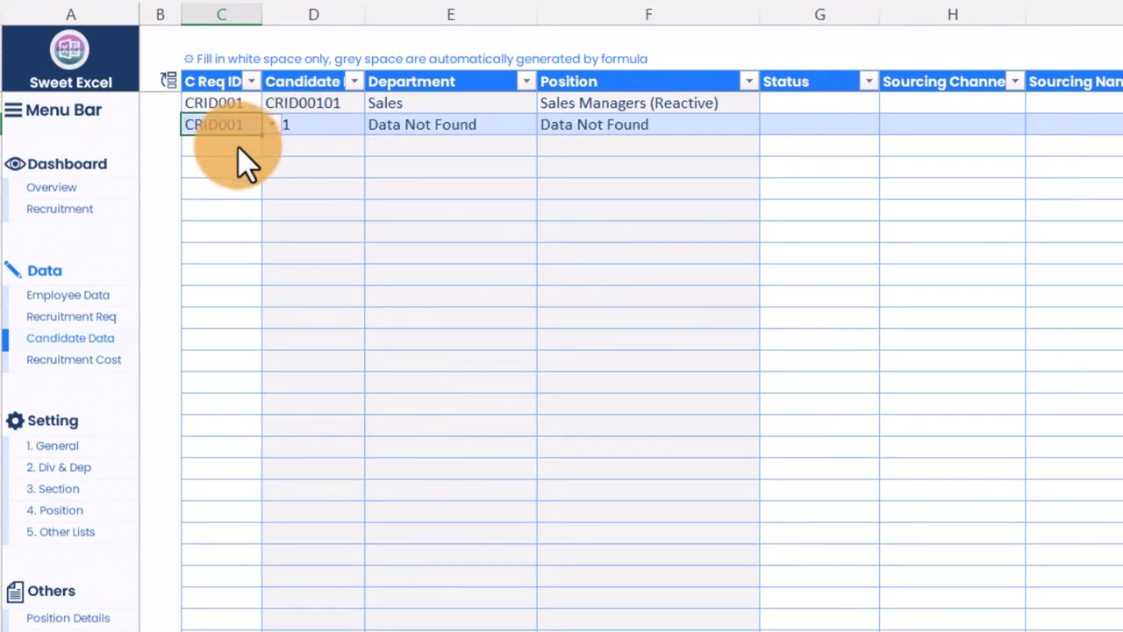
{"action": "key", "text": "Right"}
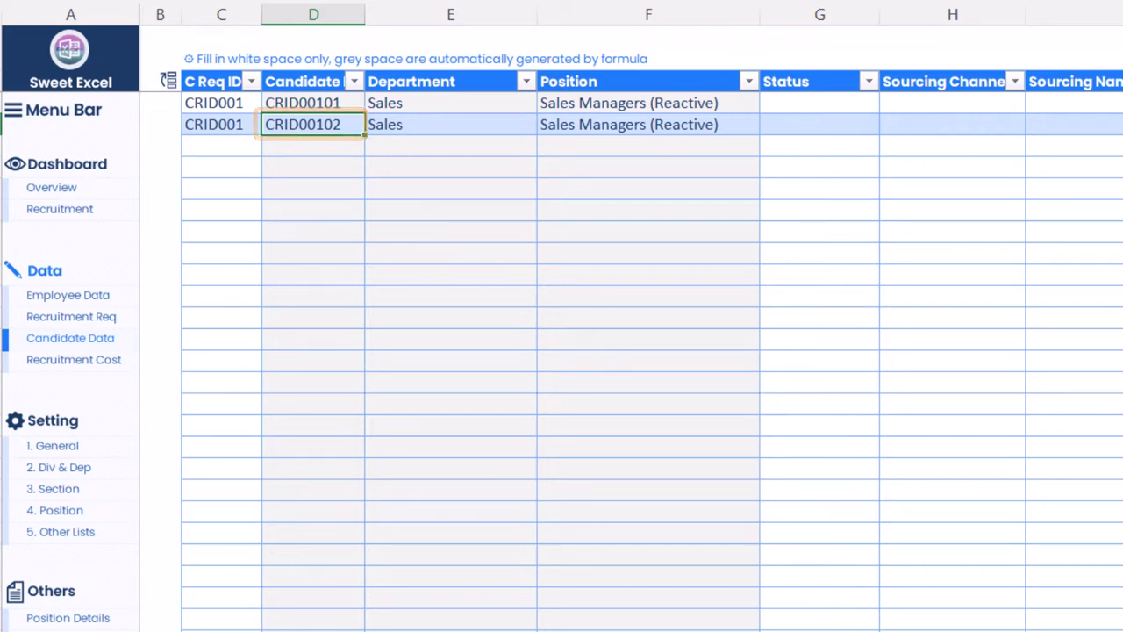
{"action": "left_click", "coordinate": [313, 103]}
{"action": "left_click", "coordinate": [450, 102]}
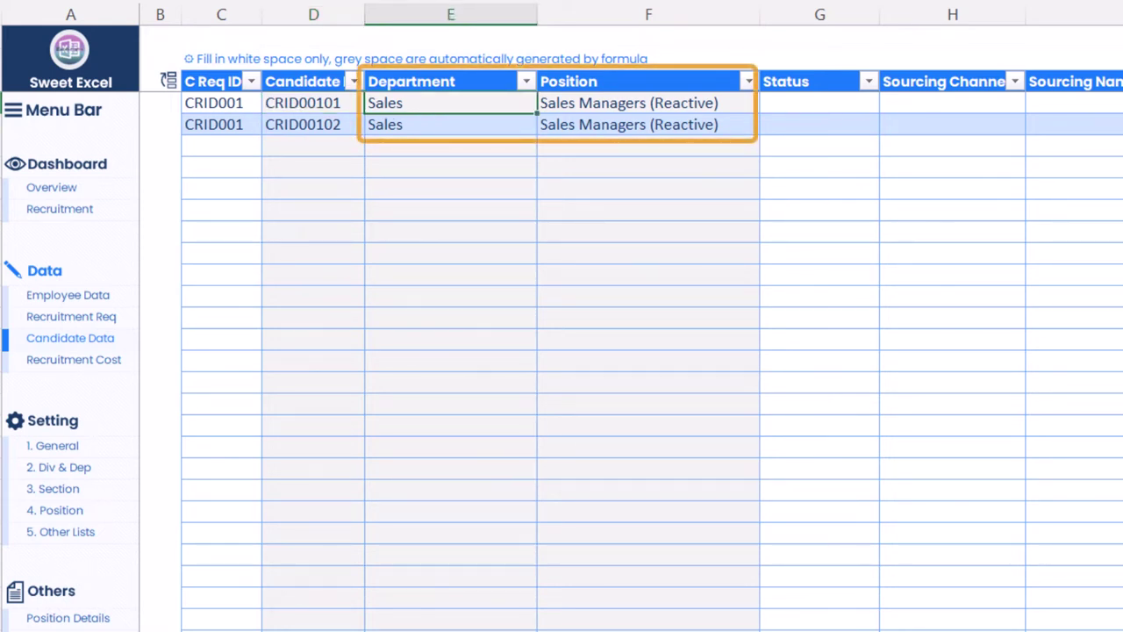
{"action": "left_click", "coordinate": [841, 105]}
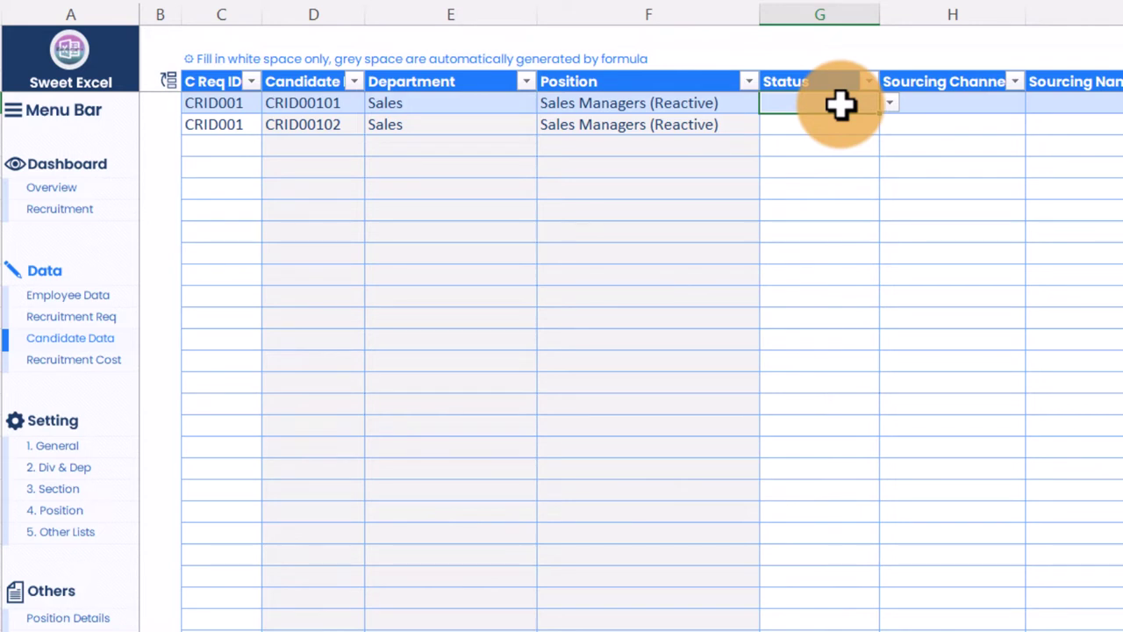
Step: Choose 1st Interview as CRID00101's Status, then browse the status options without changing it
{"action": "left_click", "coordinate": [889, 104]}
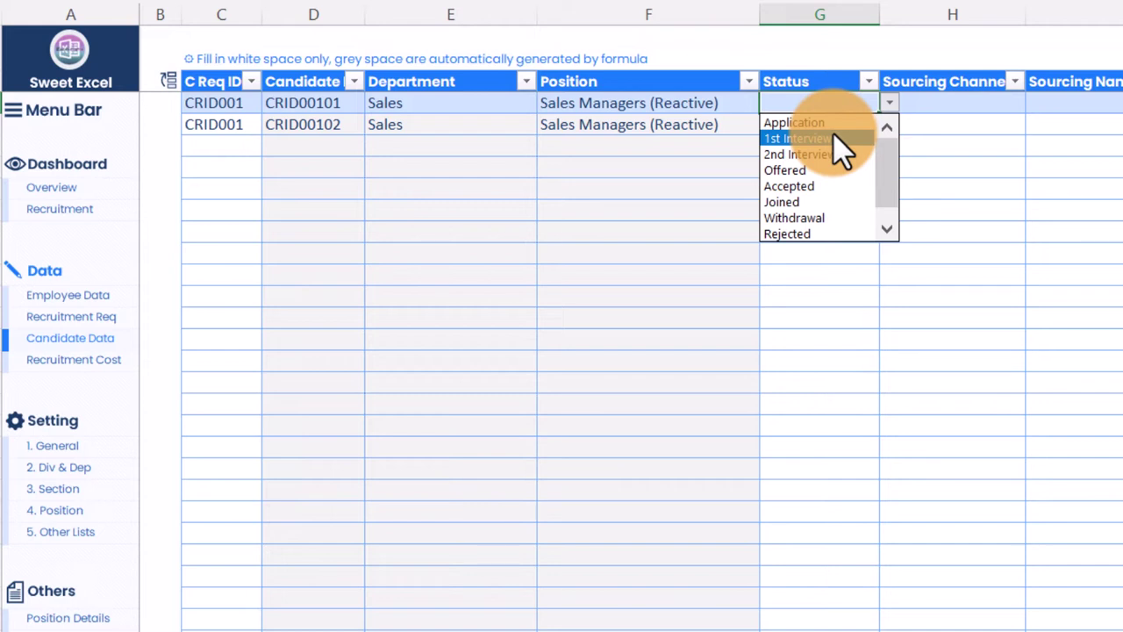
{"action": "left_click", "coordinate": [840, 140]}
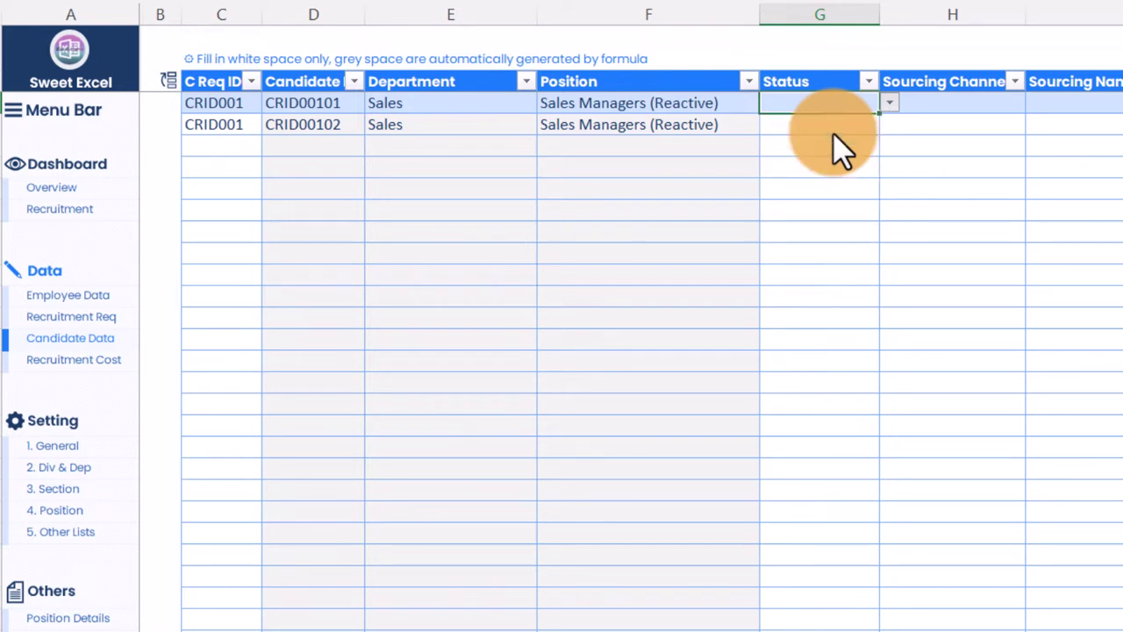
{"action": "left_click", "coordinate": [890, 104]}
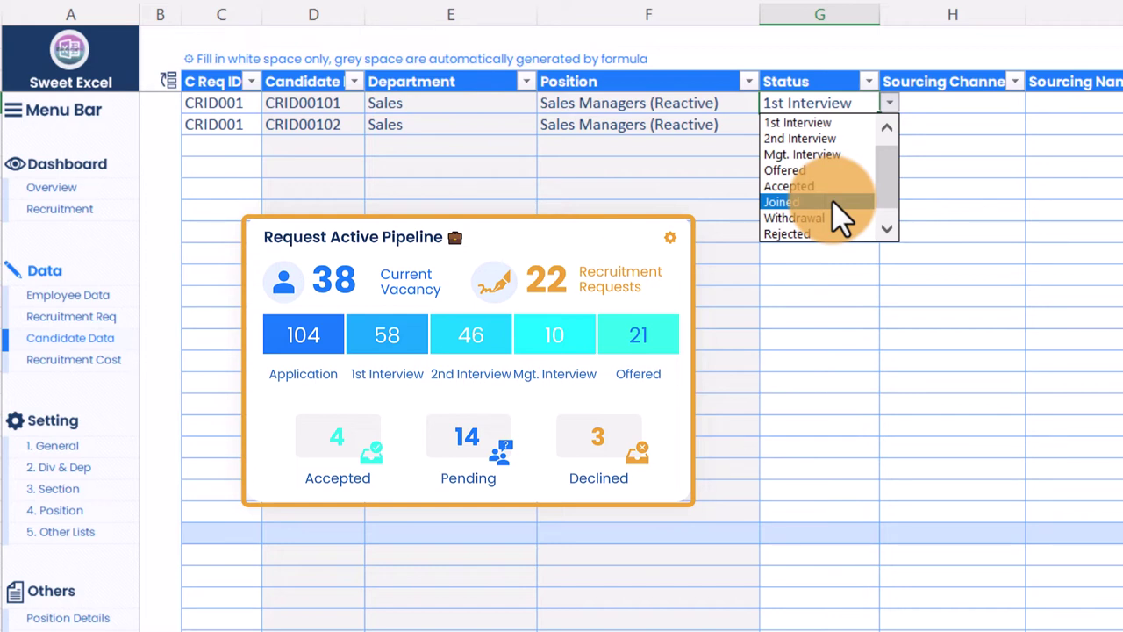
{"action": "scroll", "coordinate": [840, 224], "scroll_direction": "down", "scroll_amount": 1}
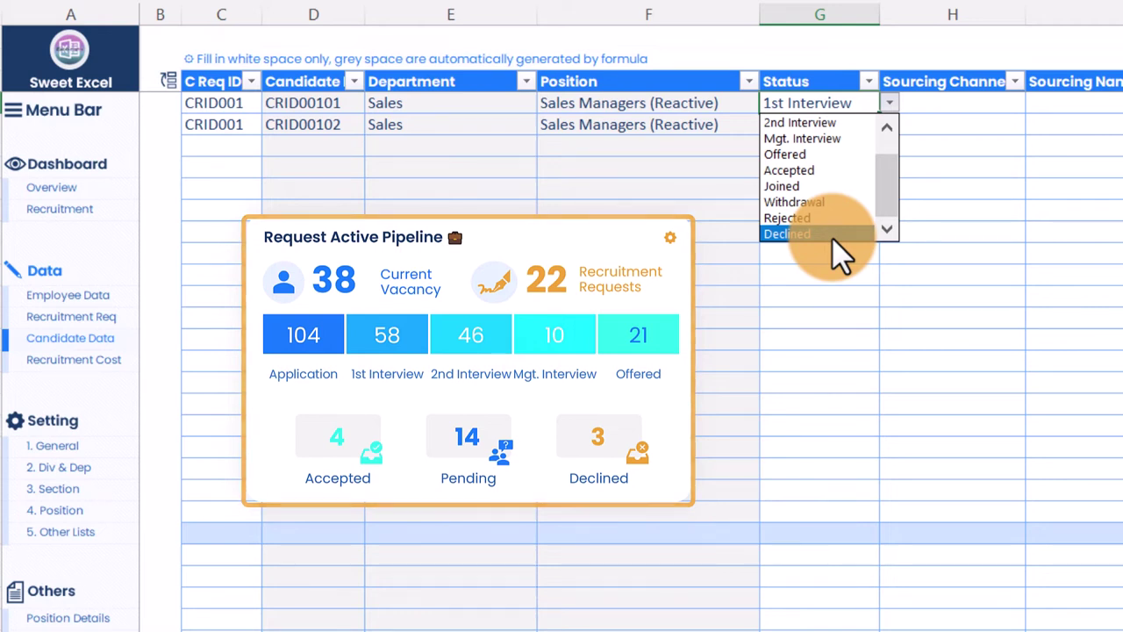
{"action": "scroll", "coordinate": [819, 152], "scroll_direction": "up", "scroll_amount": 1}
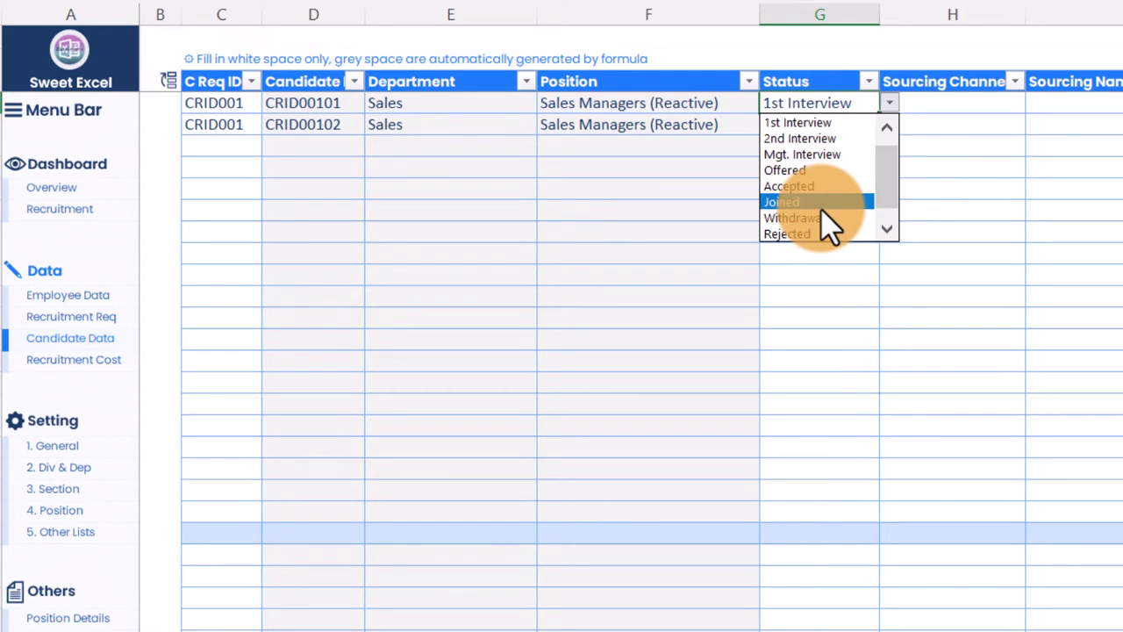
{"action": "left_click", "coordinate": [786, 61]}
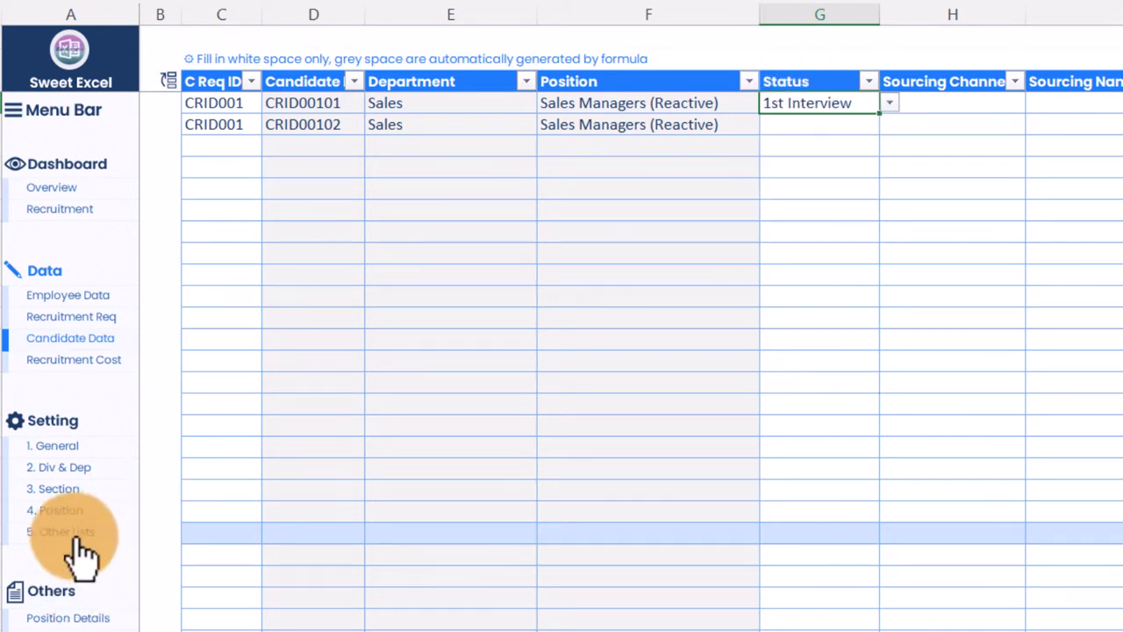
Step: Review the Candidate Status list, Application to Declined, on Other Lists, then reopen G4's status choices
{"action": "left_click", "coordinate": [78, 531]}
{"action": "scroll", "coordinate": [553, 467], "scroll_direction": "down", "scroll_amount": 10}
{"action": "scroll", "coordinate": [553, 466], "scroll_direction": "down", "scroll_amount": 20}
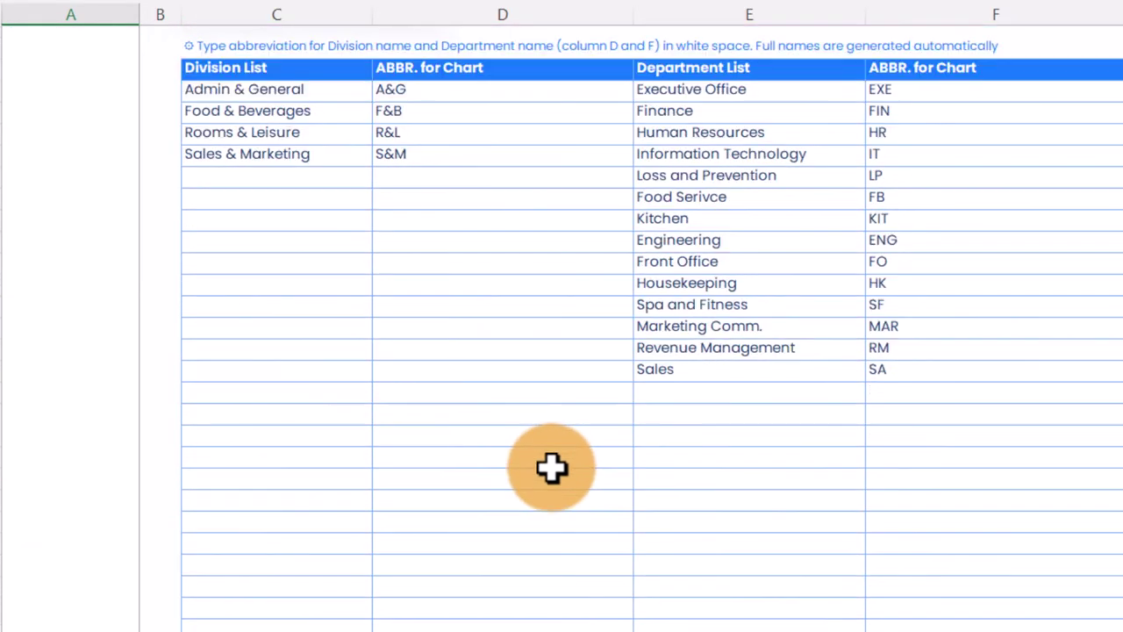
{"action": "scroll", "coordinate": [544, 472], "scroll_direction": "down", "scroll_amount": 7}
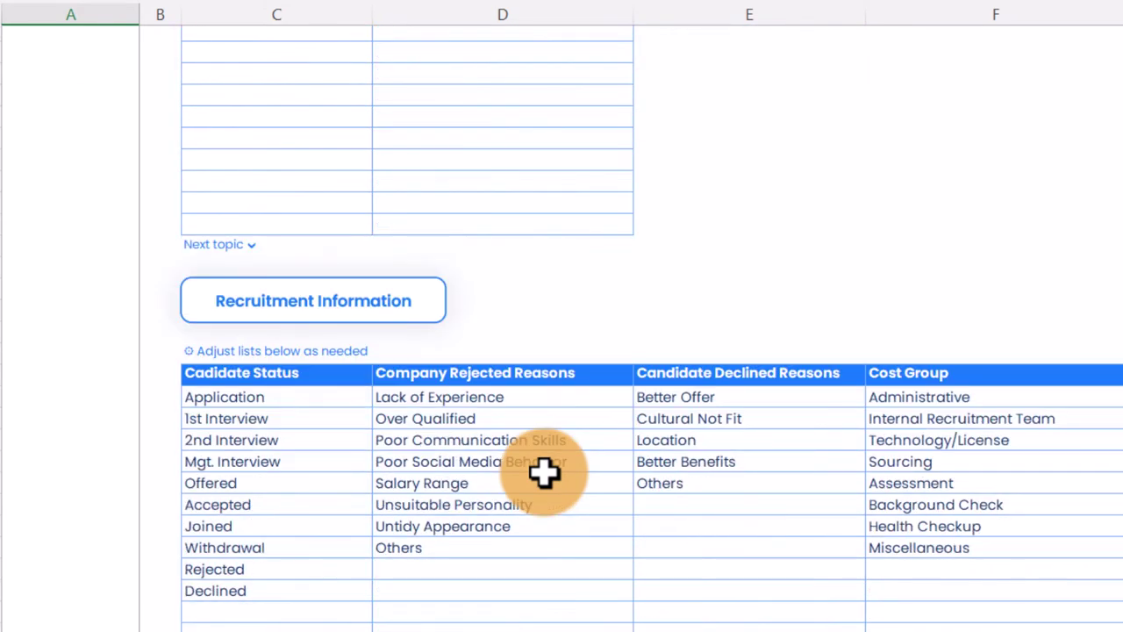
{"action": "left_click_drag", "start_coordinate": [273, 206], "coordinate": [275, 413]}
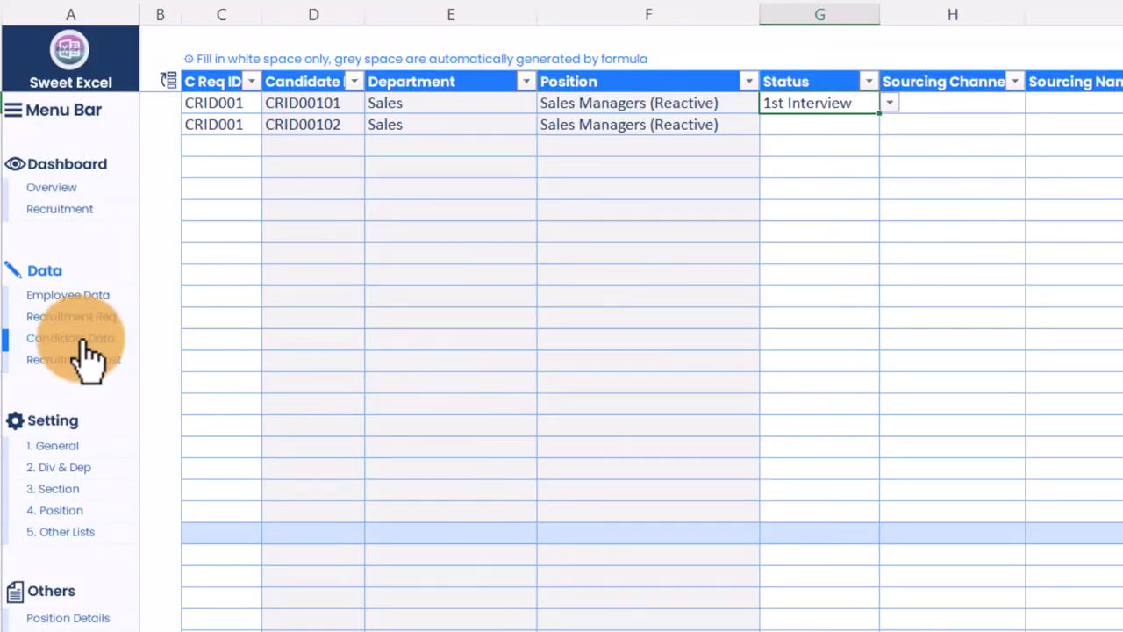
{"action": "left_click", "coordinate": [890, 102]}
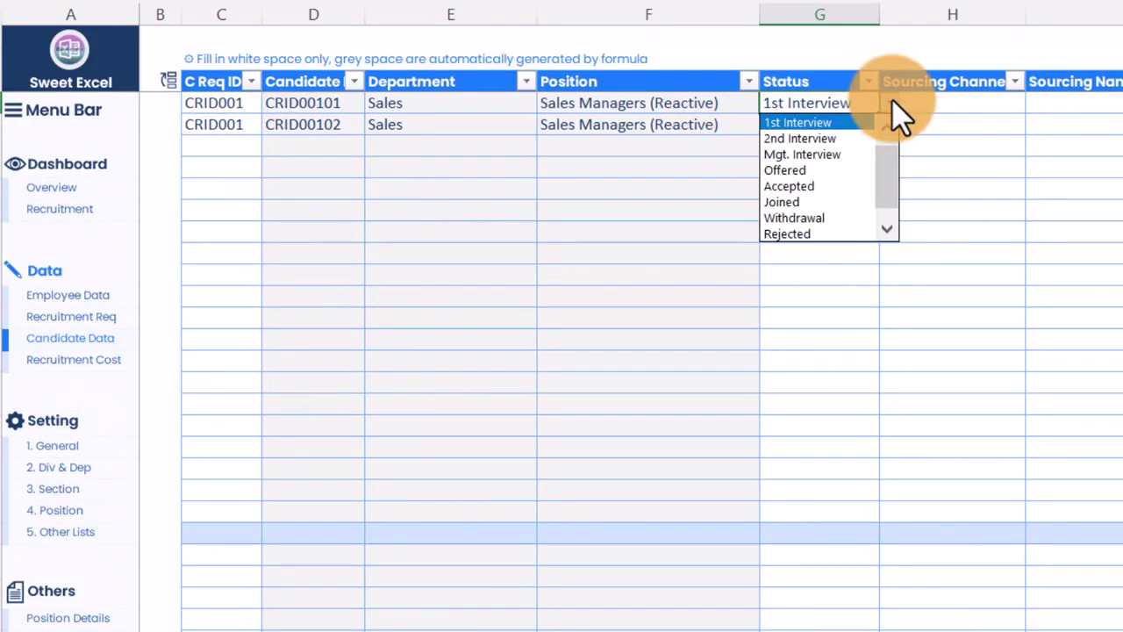
Step: Set H4's Sourcing Channel to Facebook Group and view its Sourcing Name choices
{"action": "left_click", "coordinate": [892, 98]}
{"action": "left_click", "coordinate": [961, 104]}
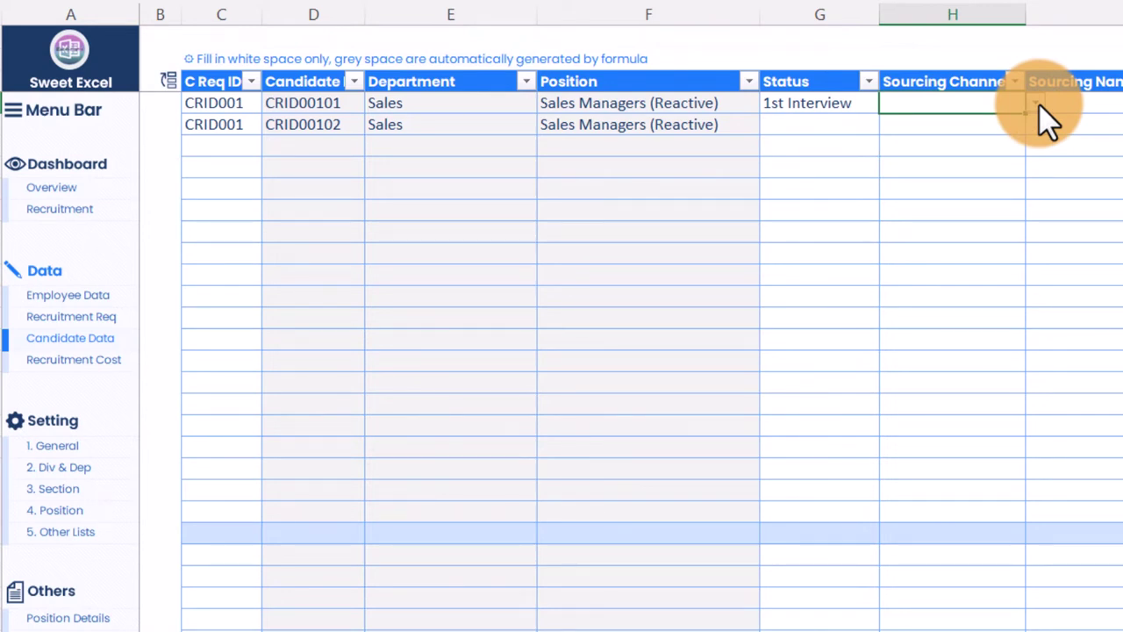
{"action": "left_click", "coordinate": [1037, 103]}
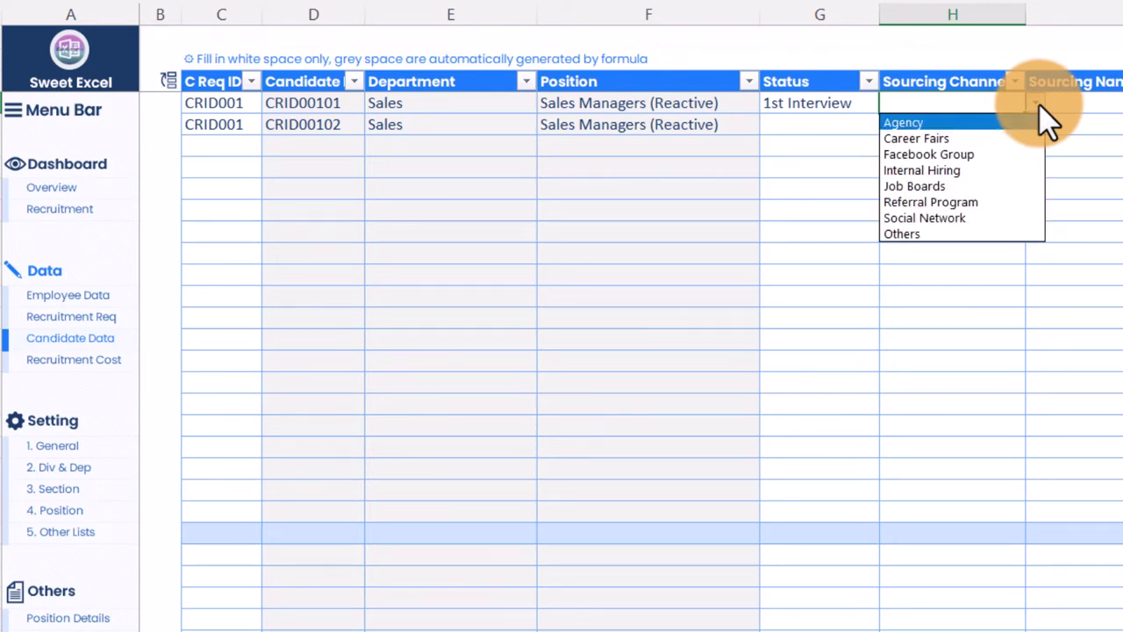
{"action": "left_click", "coordinate": [928, 153]}
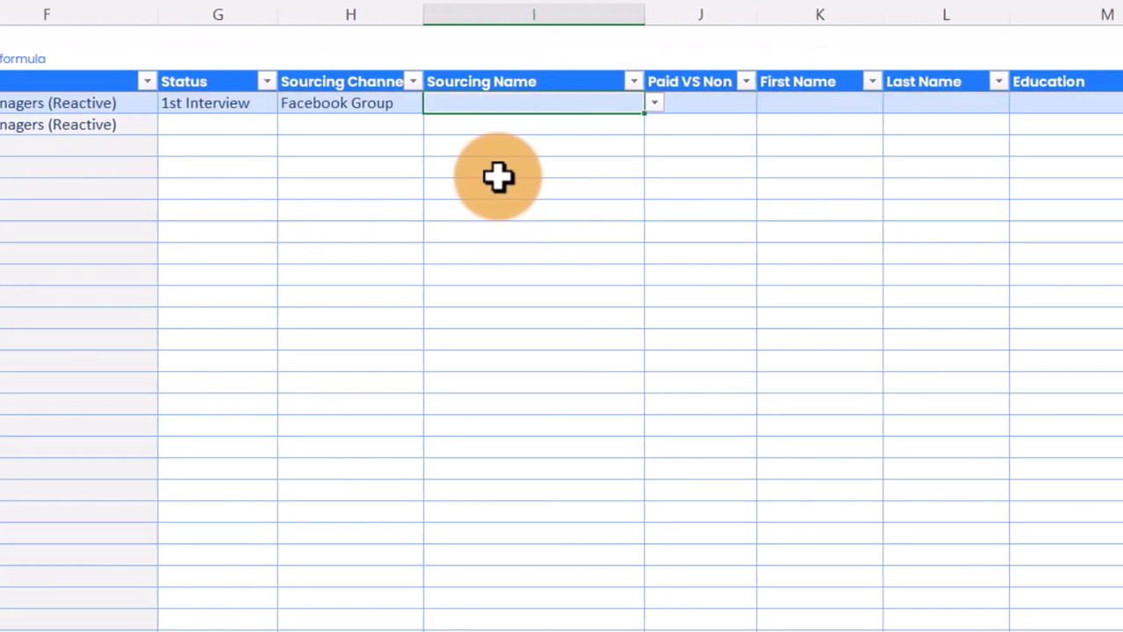
{"action": "key", "text": "Left"}
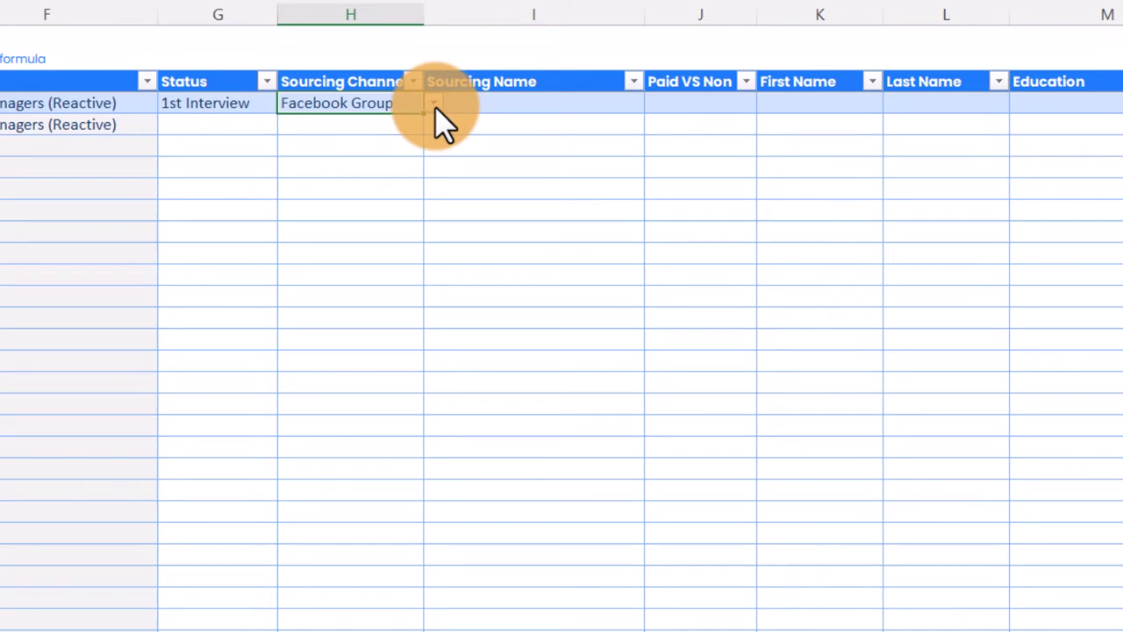
{"action": "key", "text": "Right"}
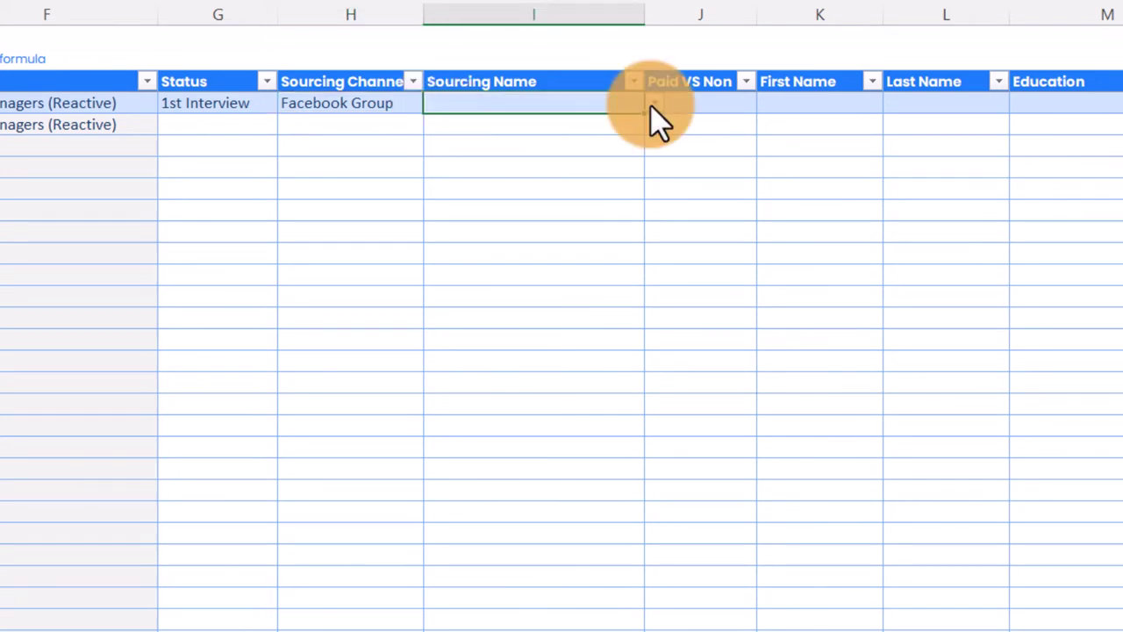
{"action": "left_click", "coordinate": [653, 103]}
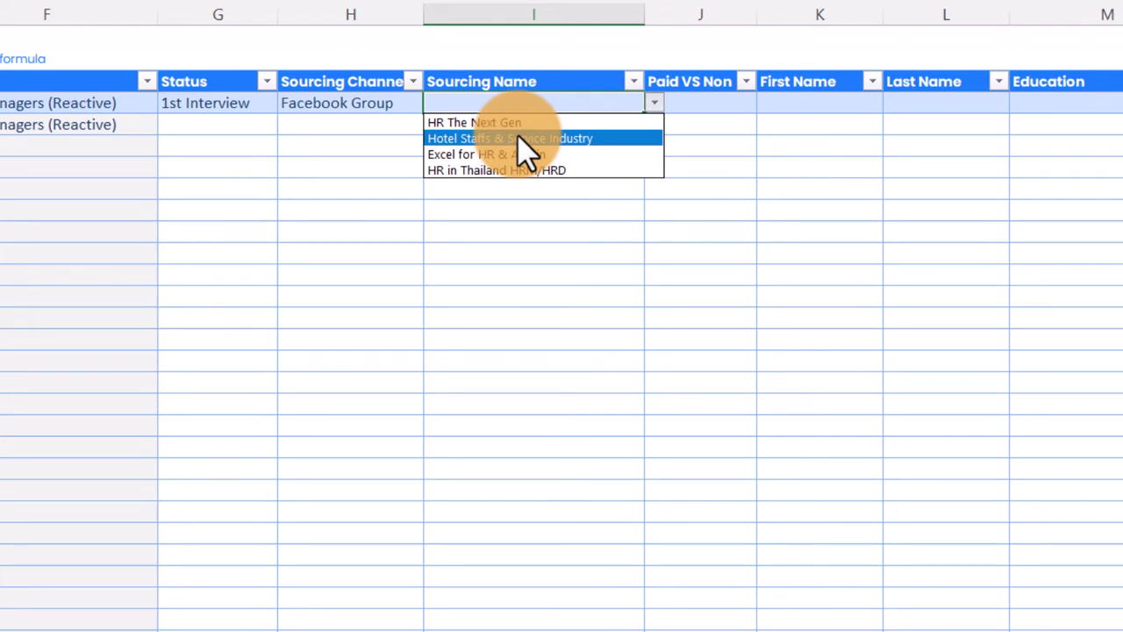
Step: Change H4 to Agency and view the agency names offered in I4
{"action": "key", "text": "Escape"}
{"action": "key", "text": "Left"}
{"action": "left_click", "coordinate": [433, 102]}
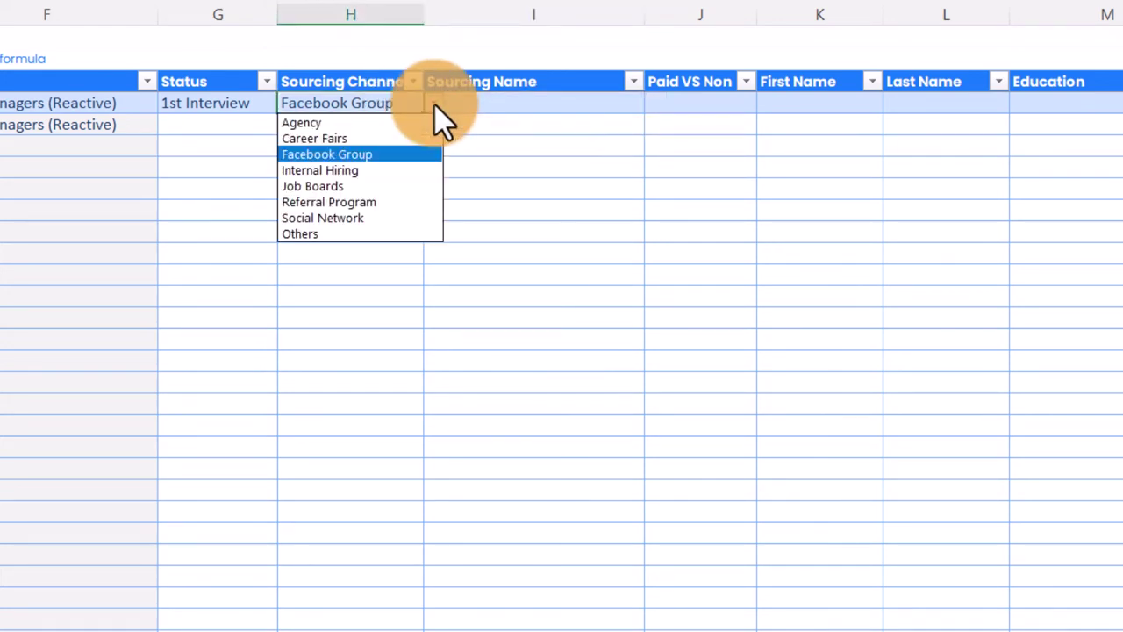
{"action": "left_click", "coordinate": [376, 123]}
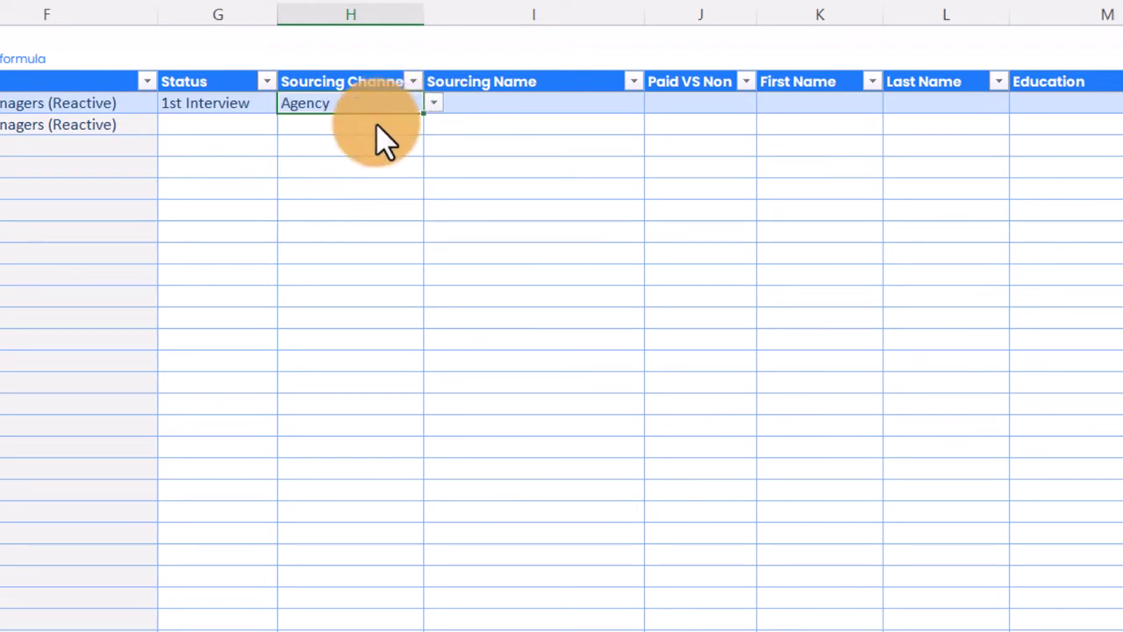
{"action": "left_click", "coordinate": [596, 103]}
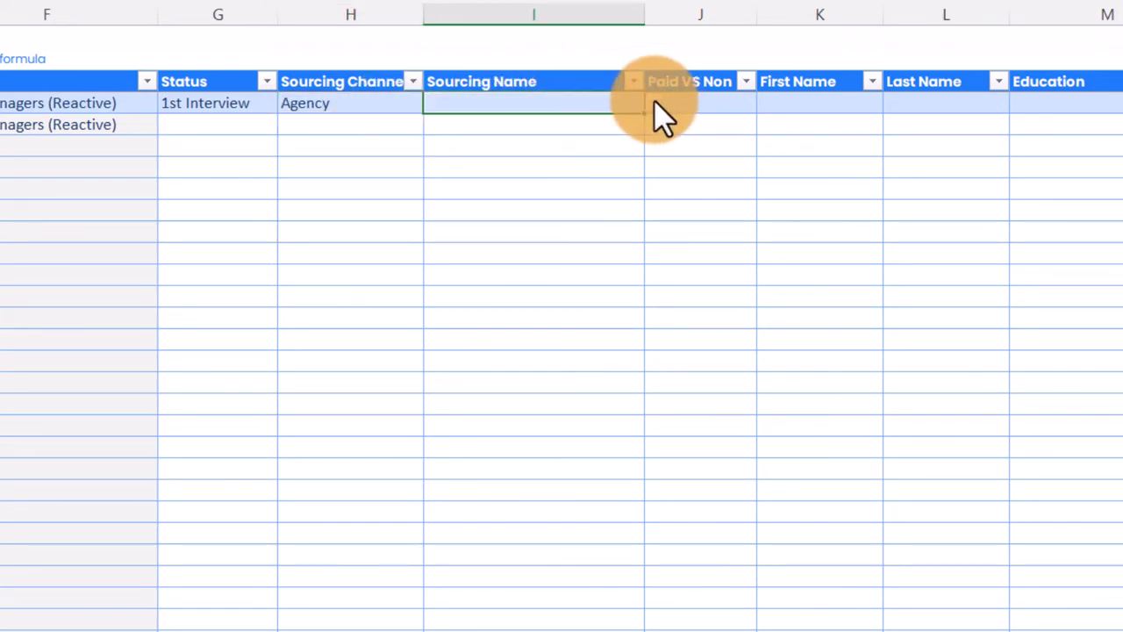
{"action": "left_click", "coordinate": [654, 102]}
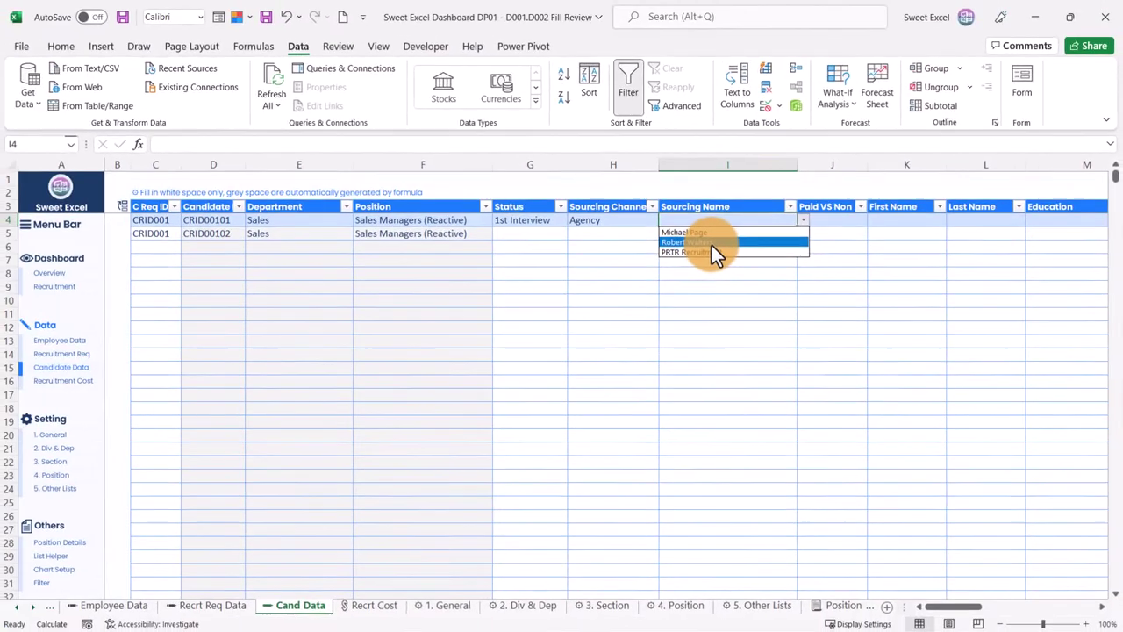
Step: Close the sourcing name list and scroll Other Lists down to the Candidate Sources tables
{"action": "left_click", "coordinate": [351, 103]}
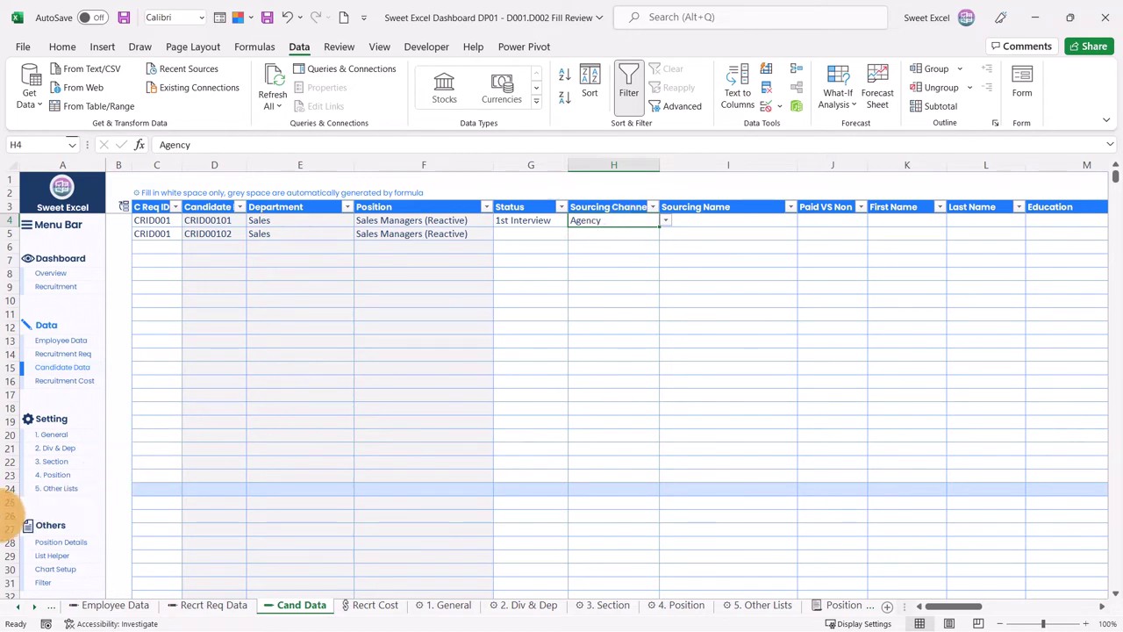
{"action": "left_click", "coordinate": [60, 495]}
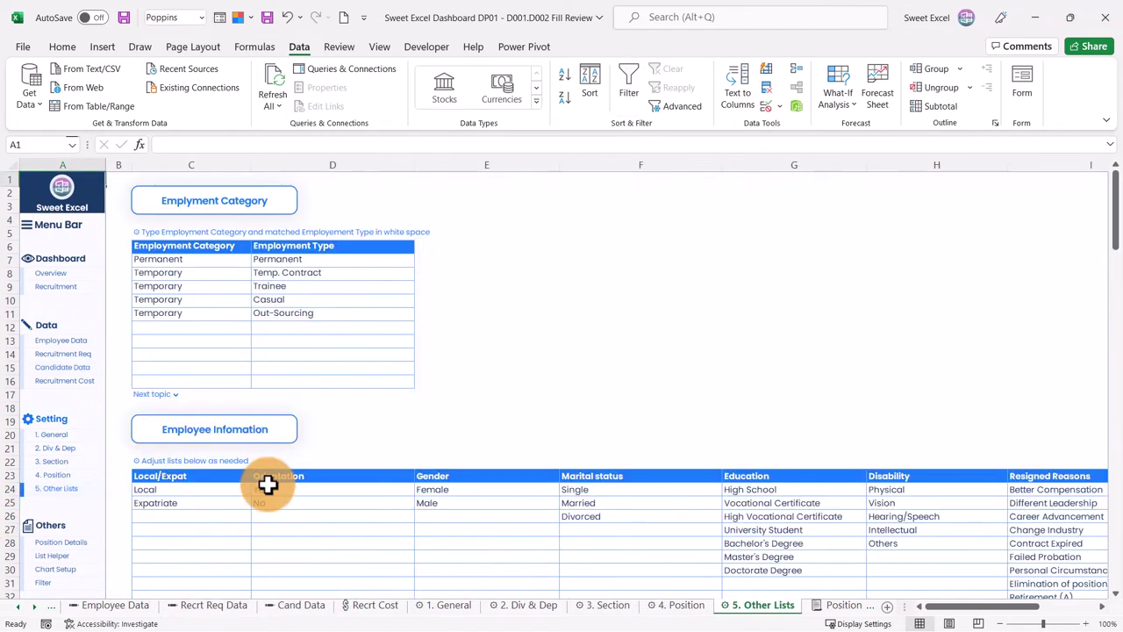
{"action": "scroll", "coordinate": [268, 484], "scroll_direction": "down", "scroll_amount": 10}
{"action": "scroll", "coordinate": [268, 484], "scroll_direction": "down", "scroll_amount": 20}
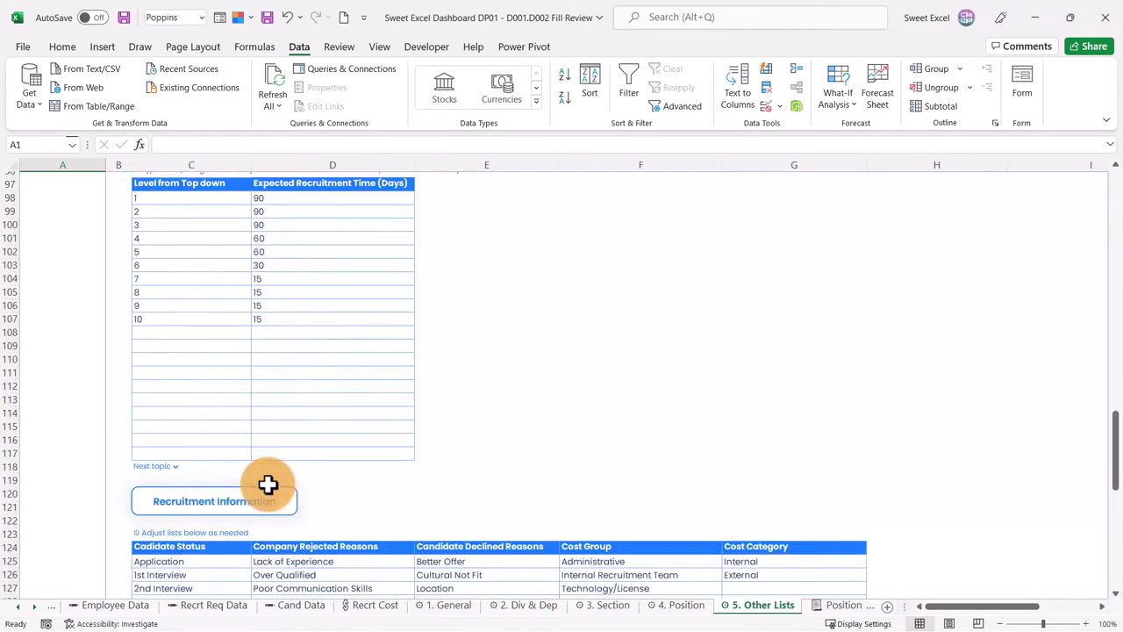
{"action": "scroll", "coordinate": [267, 484], "scroll_direction": "down", "scroll_amount": 10}
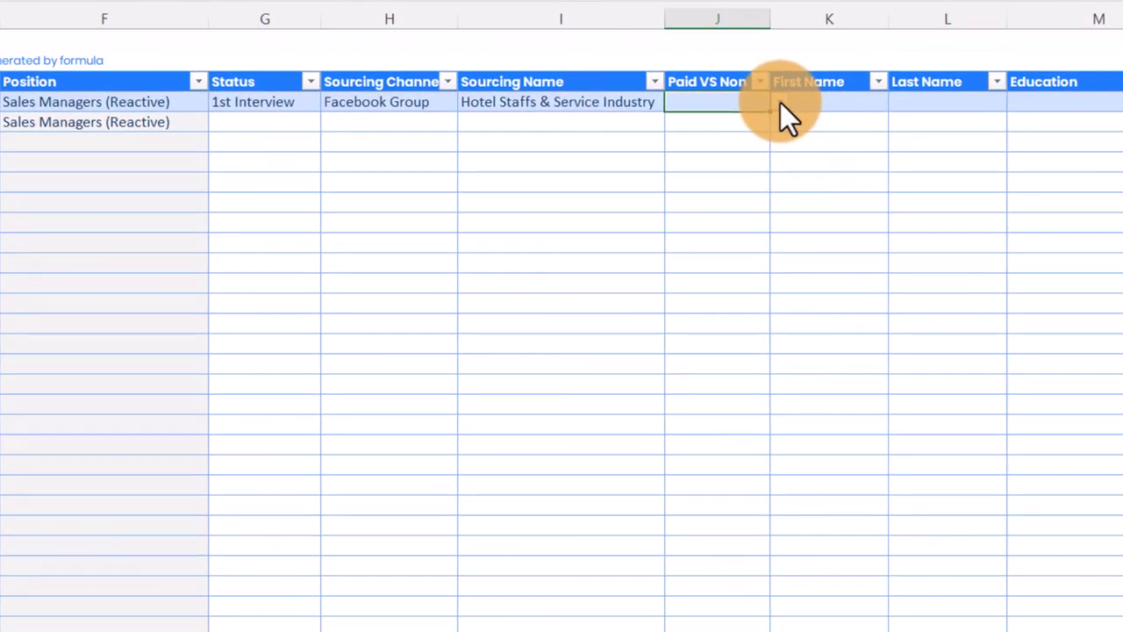
Step: Mark the first candidate's source as Non-Paid and move to the name columns
{"action": "left_click", "coordinate": [780, 102]}
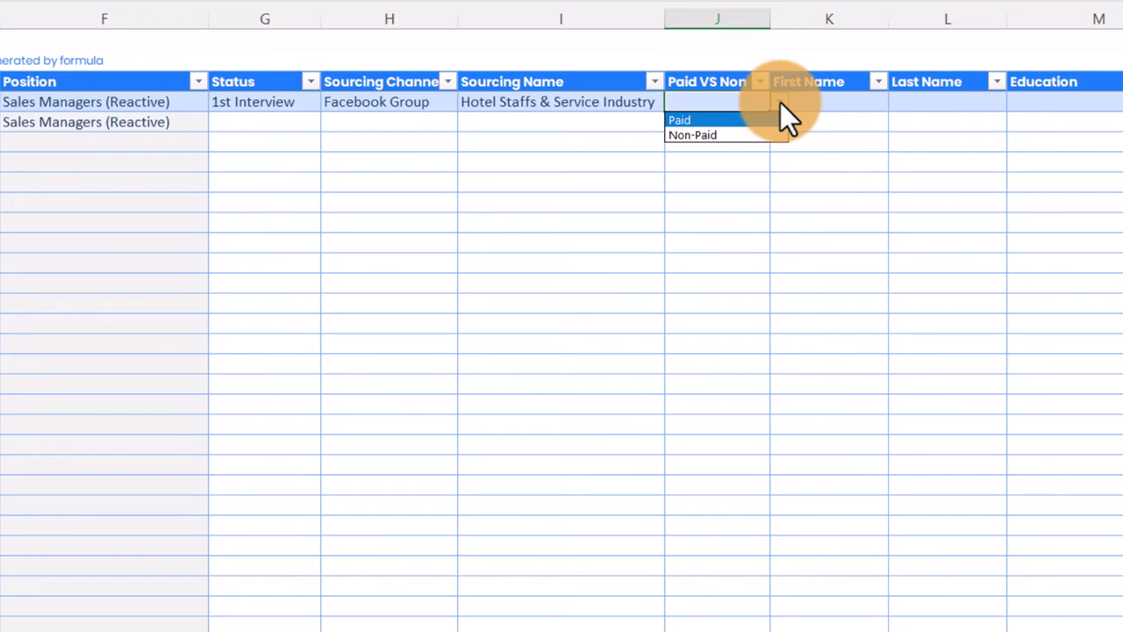
{"action": "left_click", "coordinate": [740, 137]}
{"action": "key", "text": "Tab"}
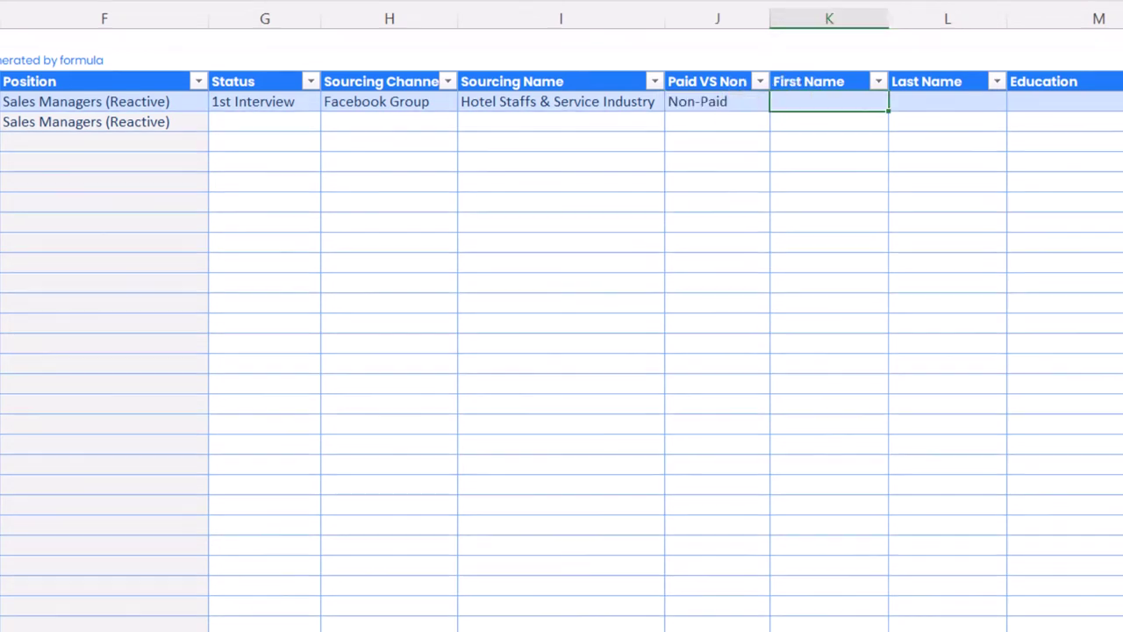
{"action": "scroll", "coordinate": [562, 351], "scroll_direction": "right", "scroll_amount": 10}
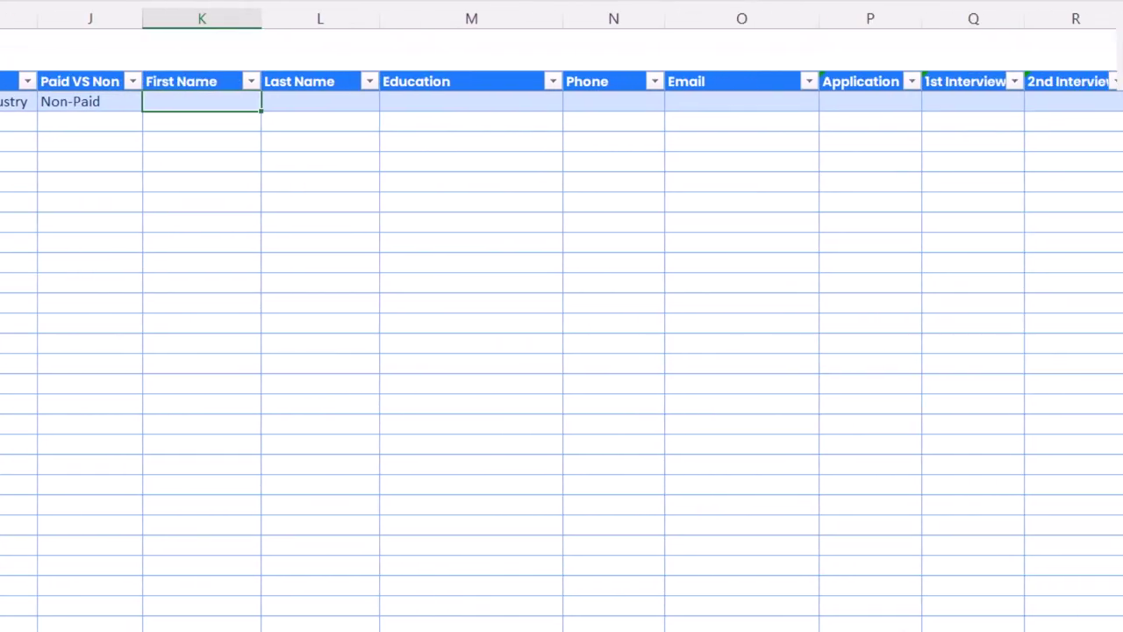
{"action": "left_click_drag", "start_coordinate": [195, 106], "coordinate": [193, 102]}
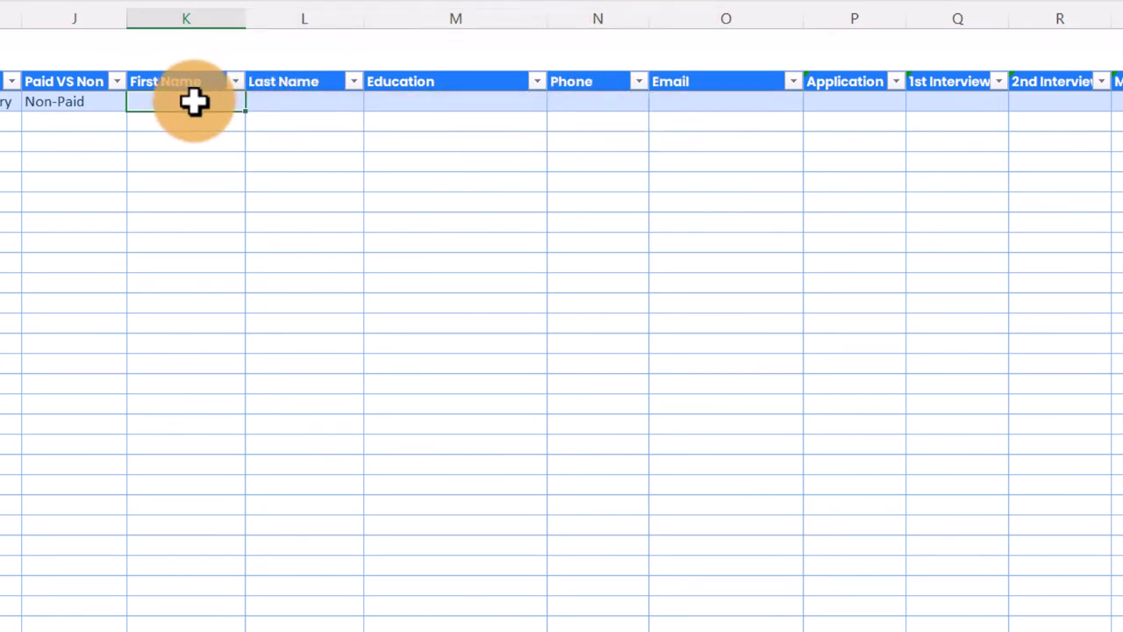
{"action": "key", "text": "Tab"}
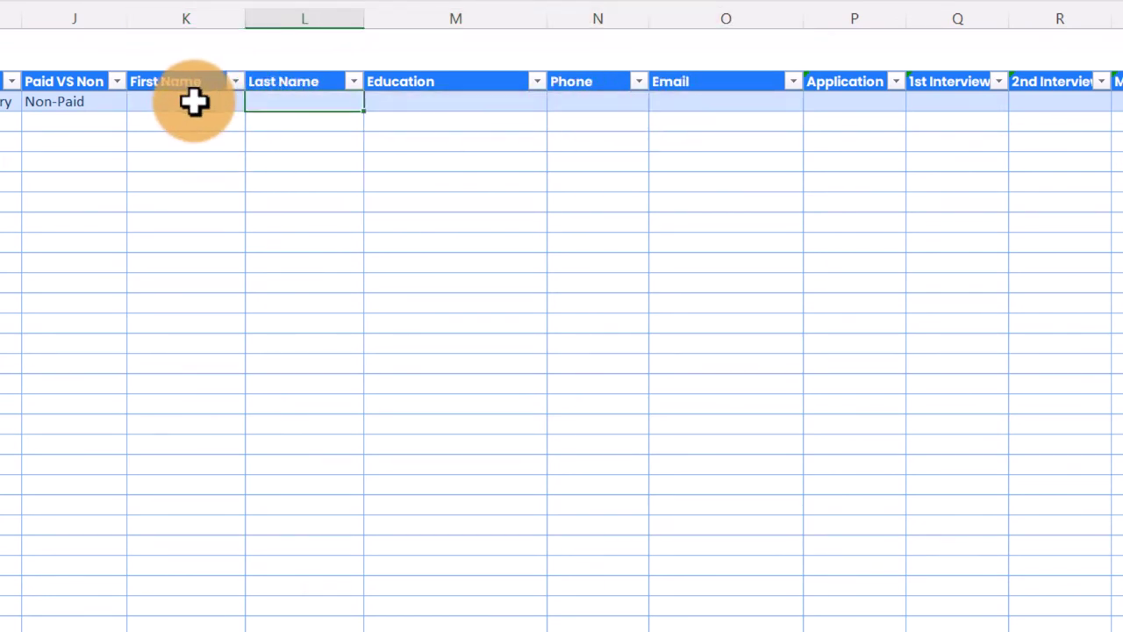
{"action": "key", "text": "Tab"}
{"action": "key", "text": "Tab"}
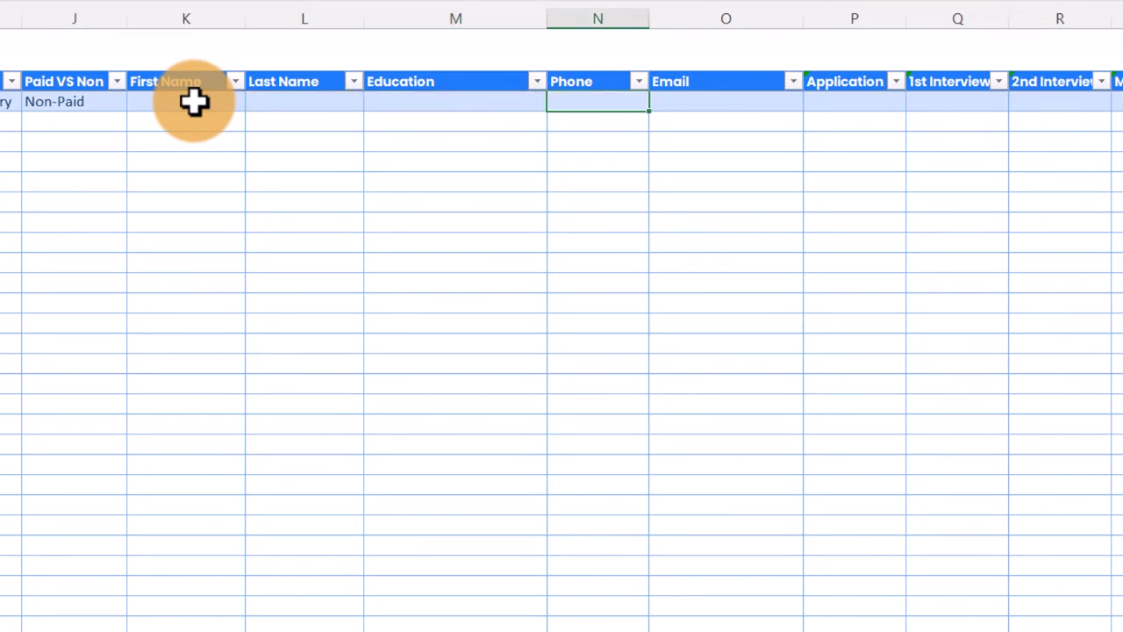
{"action": "key", "text": "Tab"}
Step: Enter the candidate's first and last name and choose Bachelor's Degree for Education
{"action": "left_click", "coordinate": [193, 102]}
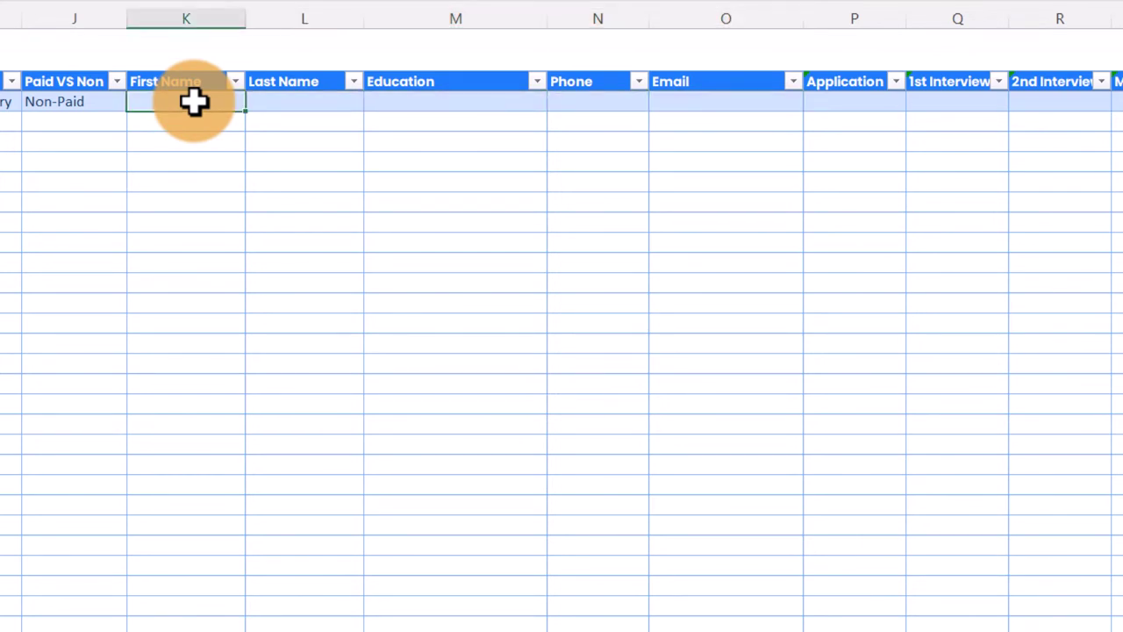
{"action": "key", "text": "Tab"}
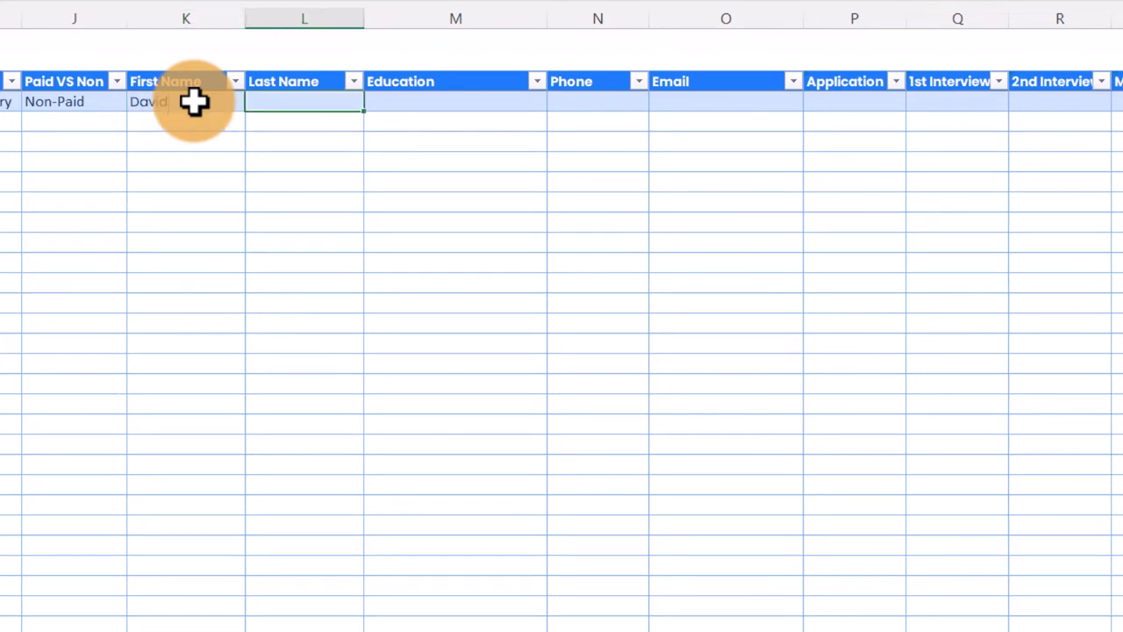
{"action": "key", "text": "Tab"}
{"action": "left_click", "coordinate": [559, 101]}
{"action": "key", "text": "Down"}
{"action": "key", "text": "Down"}
{"action": "key", "text": "Down"}
{"action": "key", "text": "Down"}
{"action": "key", "text": "Return"}
{"action": "left_click", "coordinate": [596, 98]}
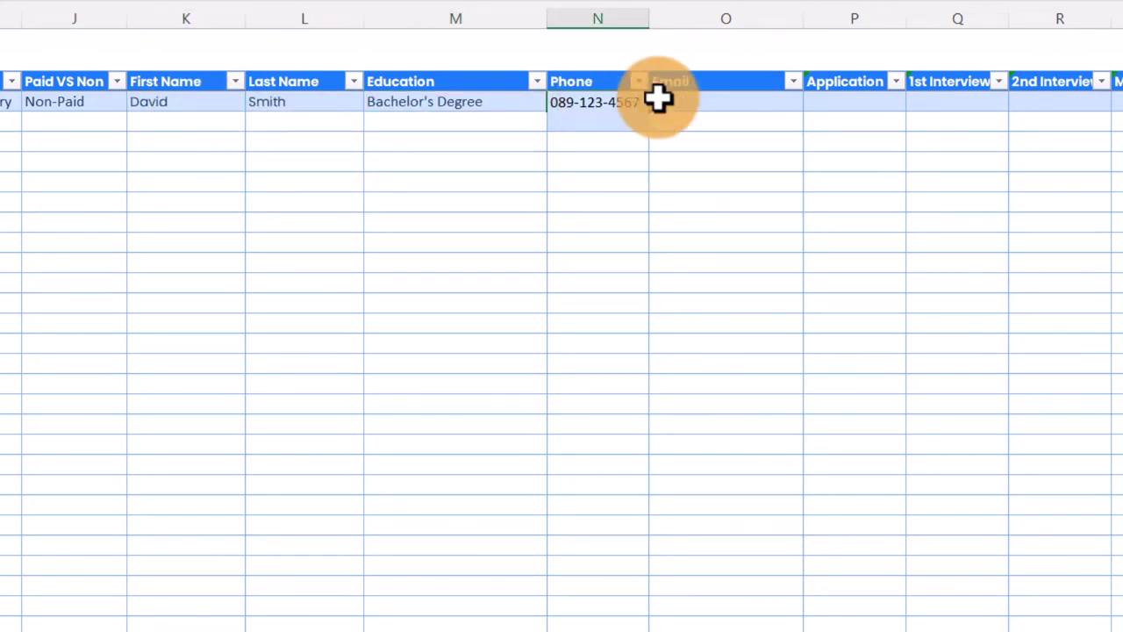
Step: Fill in the candidate's phone number and e-mail, then select the stage date cells
{"action": "left_click", "coordinate": [687, 102]}
{"action": "left_click", "coordinate": [849, 104]}
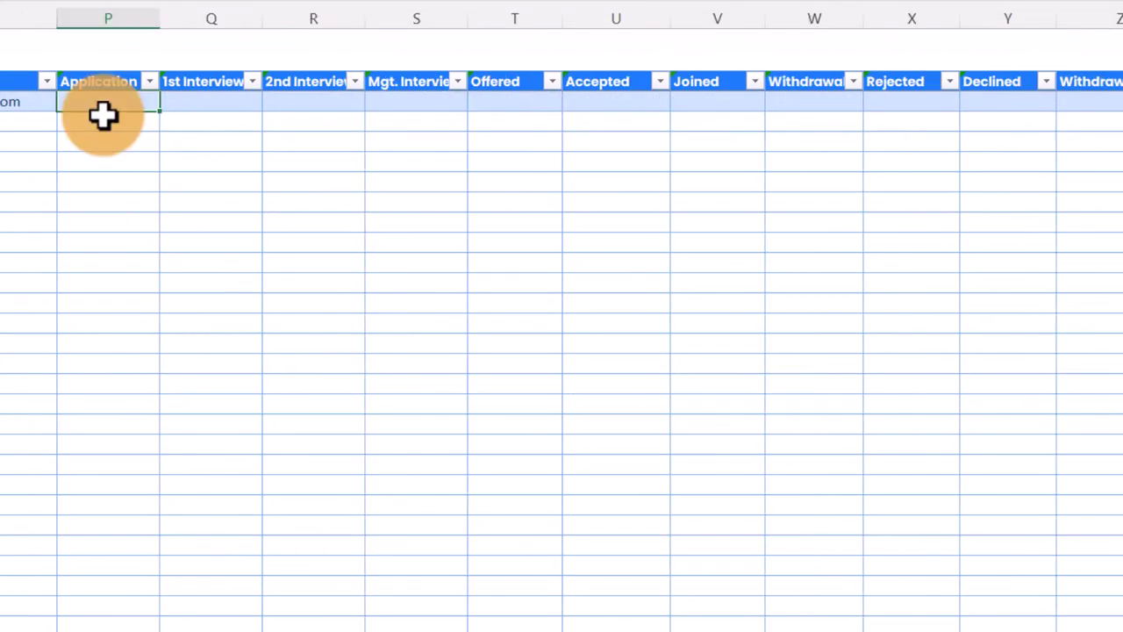
{"action": "left_click_drag", "start_coordinate": [102, 101], "coordinate": [981, 107]}
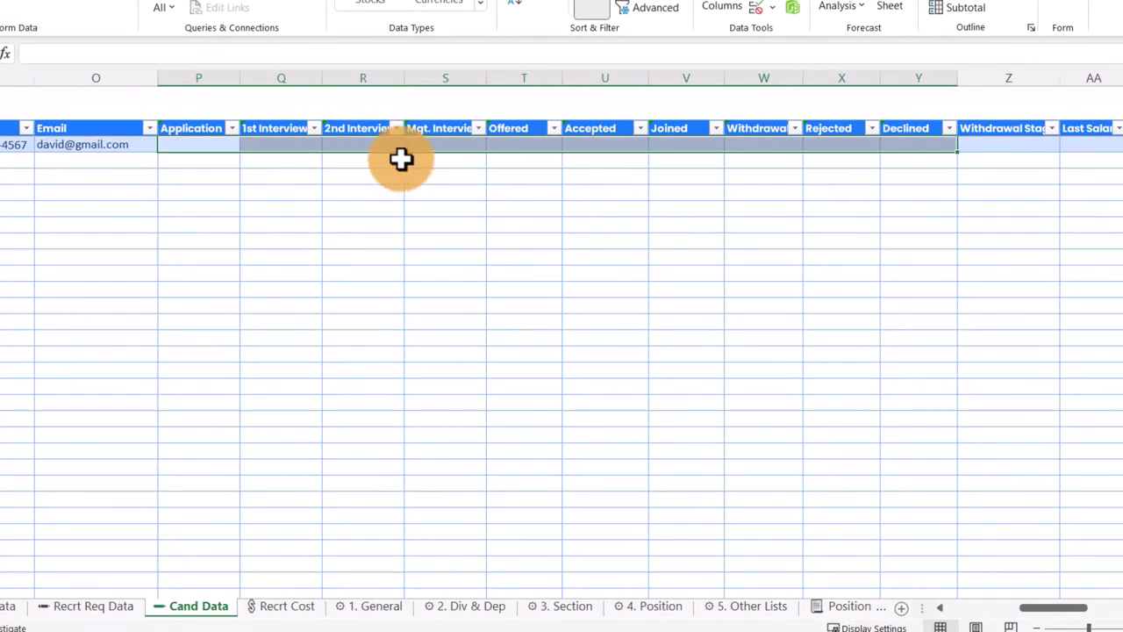
Step: Enter Application date 8/30/2022 and 1st Interview date 9/3/2022
{"action": "left_click", "coordinate": [202, 141]}
{"action": "scroll", "coordinate": [82, 234], "scroll_direction": "right", "scroll_amount": 1}
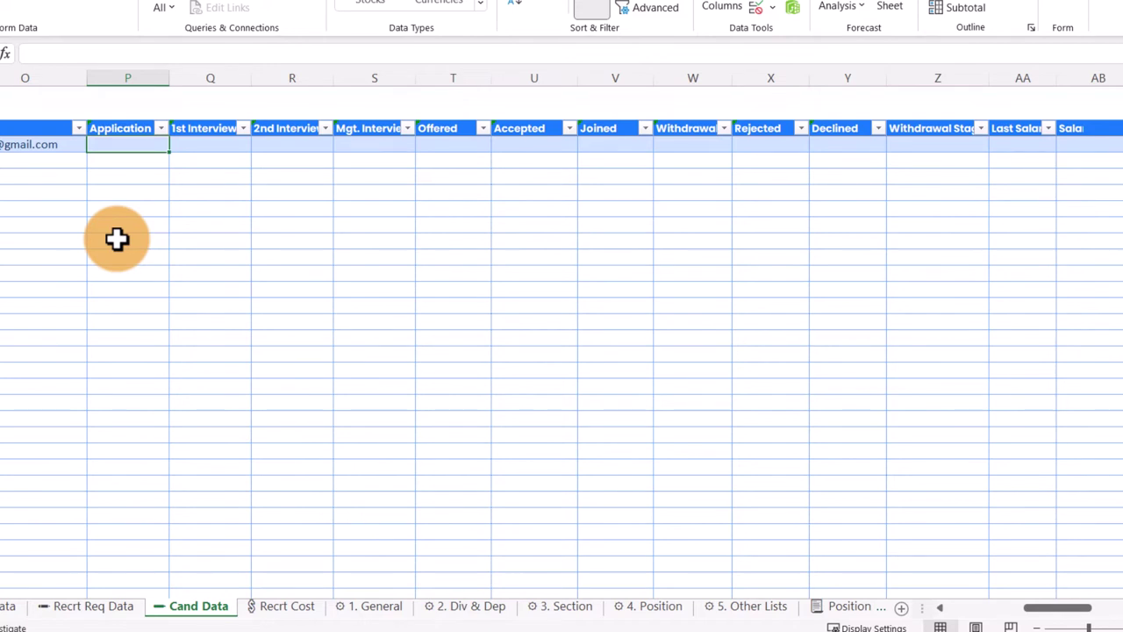
{"action": "type", "text": "8/30/2022"}
{"action": "key", "text": "ctrl+Return"}
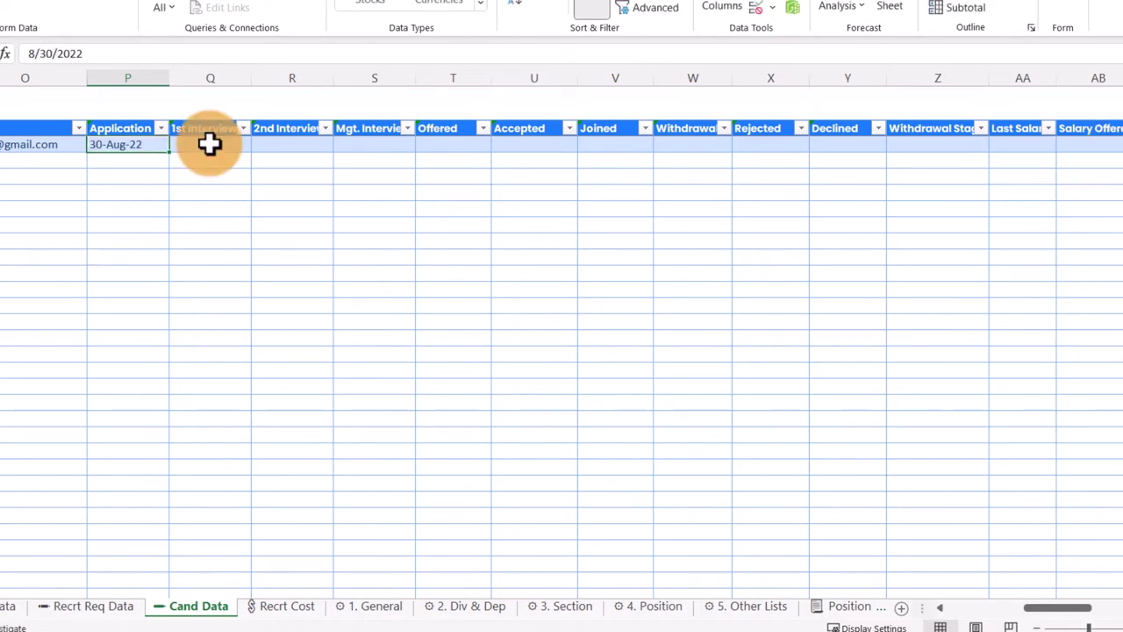
{"action": "left_click", "coordinate": [209, 144]}
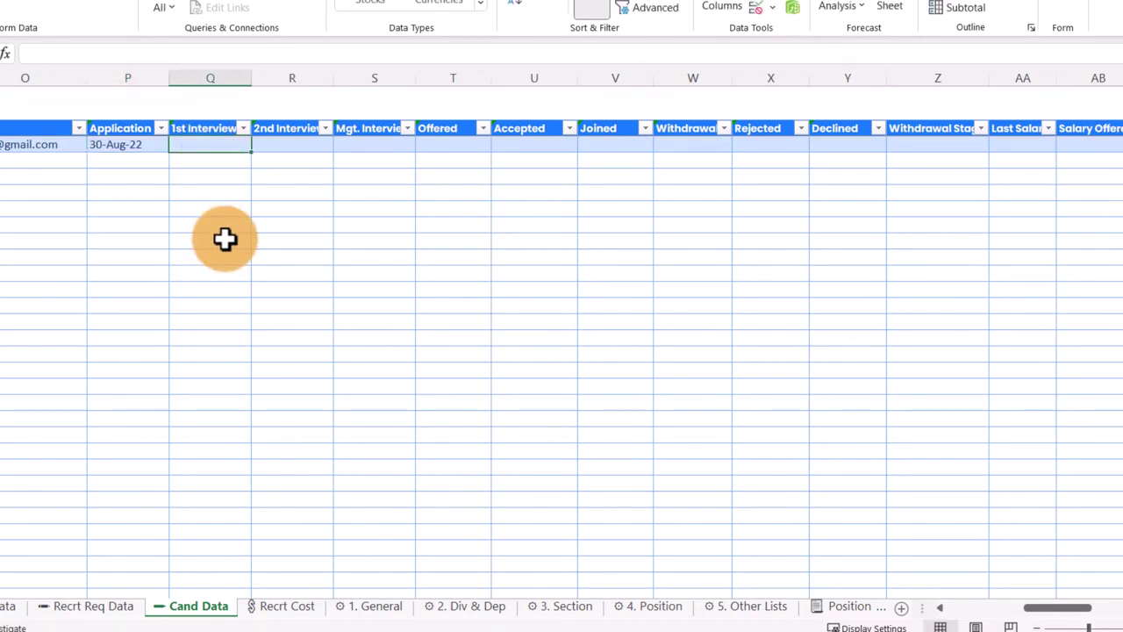
{"action": "type", "text": "9/3/2022"}
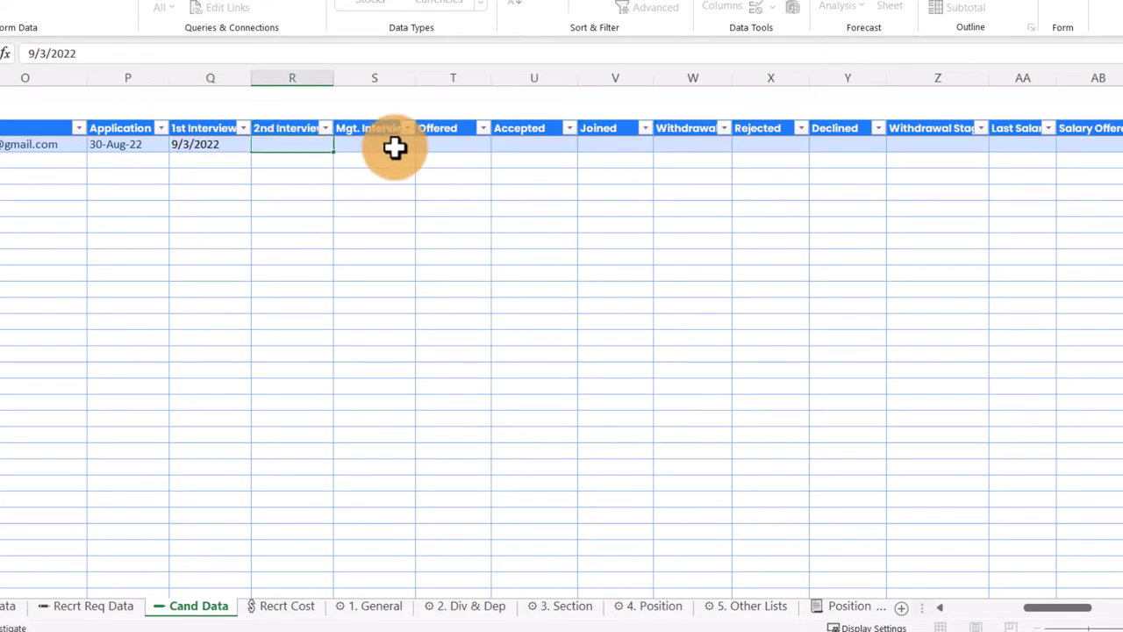
{"action": "key", "text": "Left"}
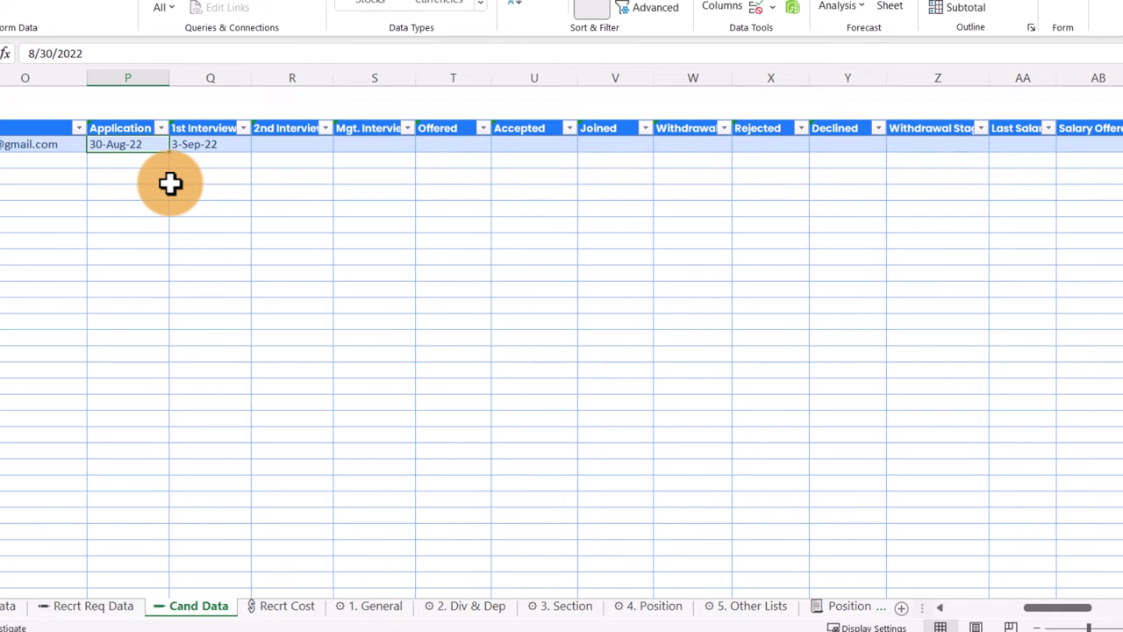
Step: Enter 9/4/2022 as the Offered date
{"action": "key", "text": "Right"}
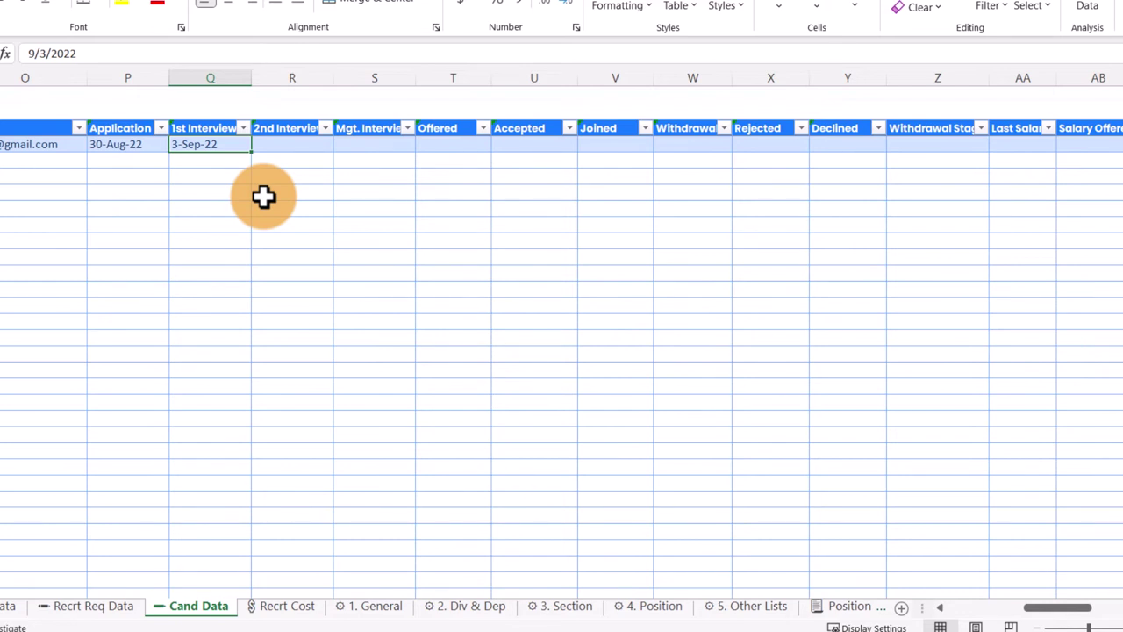
{"action": "key", "text": "Right"}
{"action": "key", "text": "Right"}
{"action": "key", "text": "Right"}
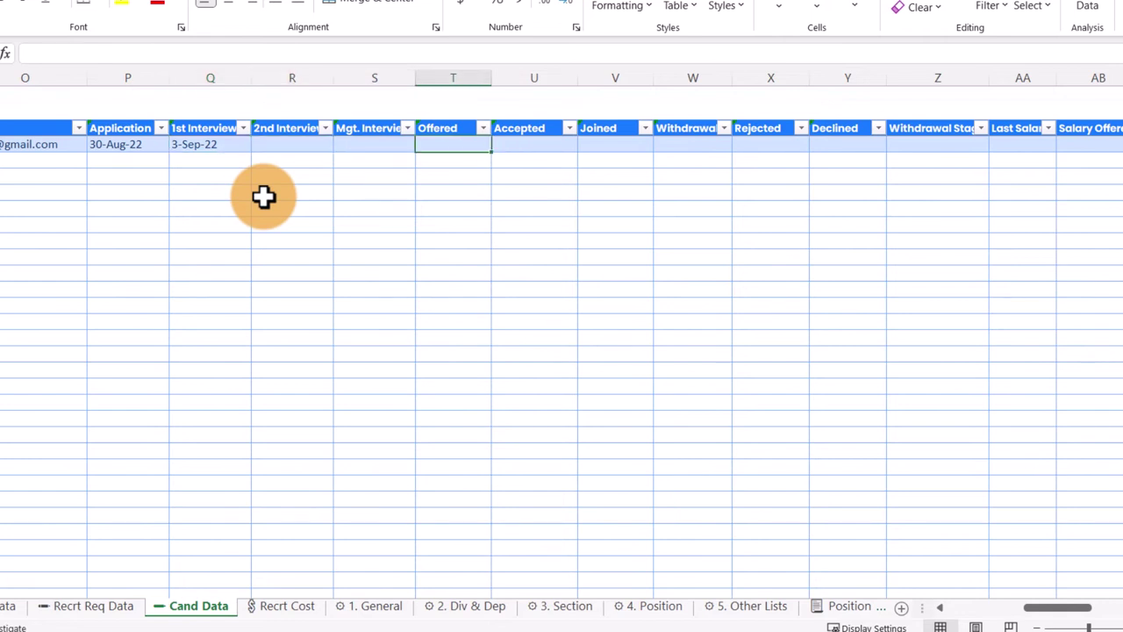
{"action": "key", "text": "Left"}
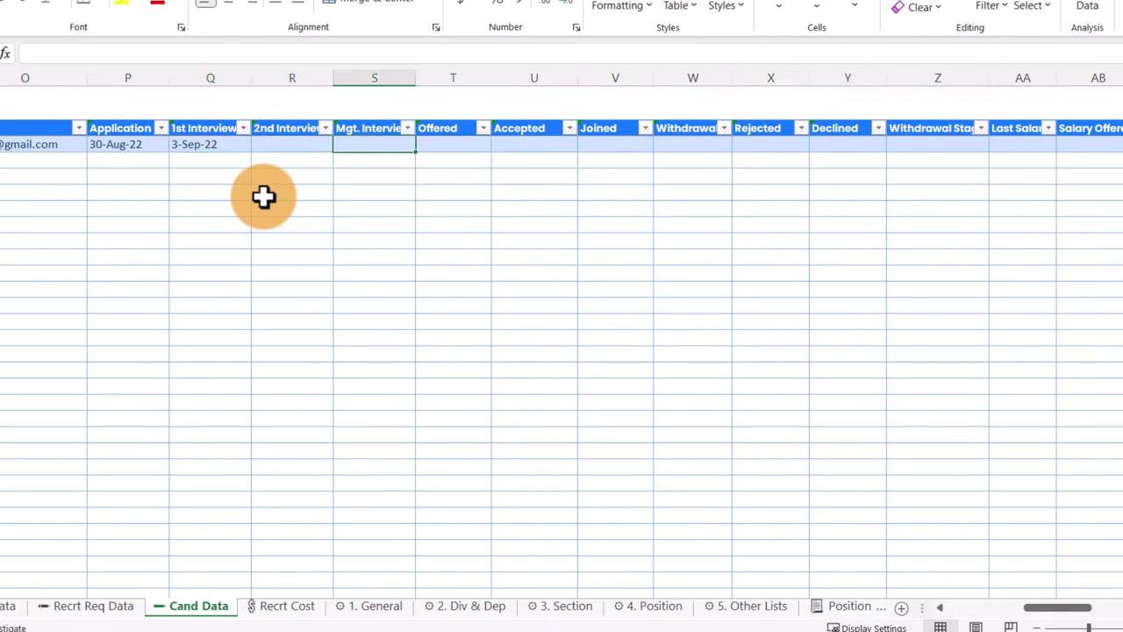
{"action": "key", "text": "Right"}
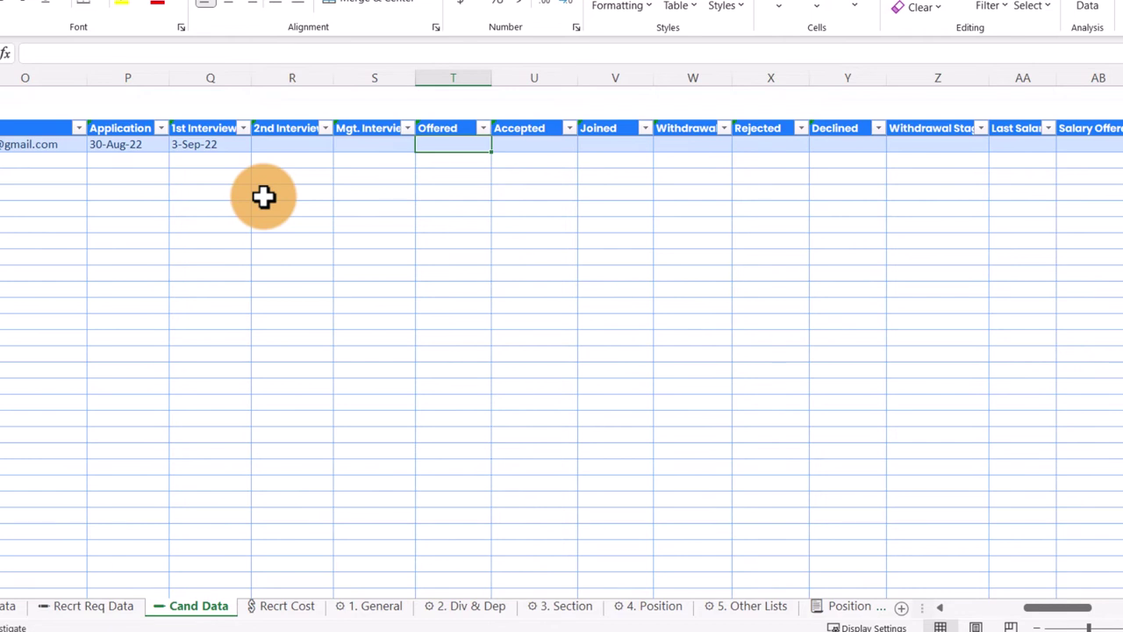
{"action": "type", "text": "9/4/2022"}
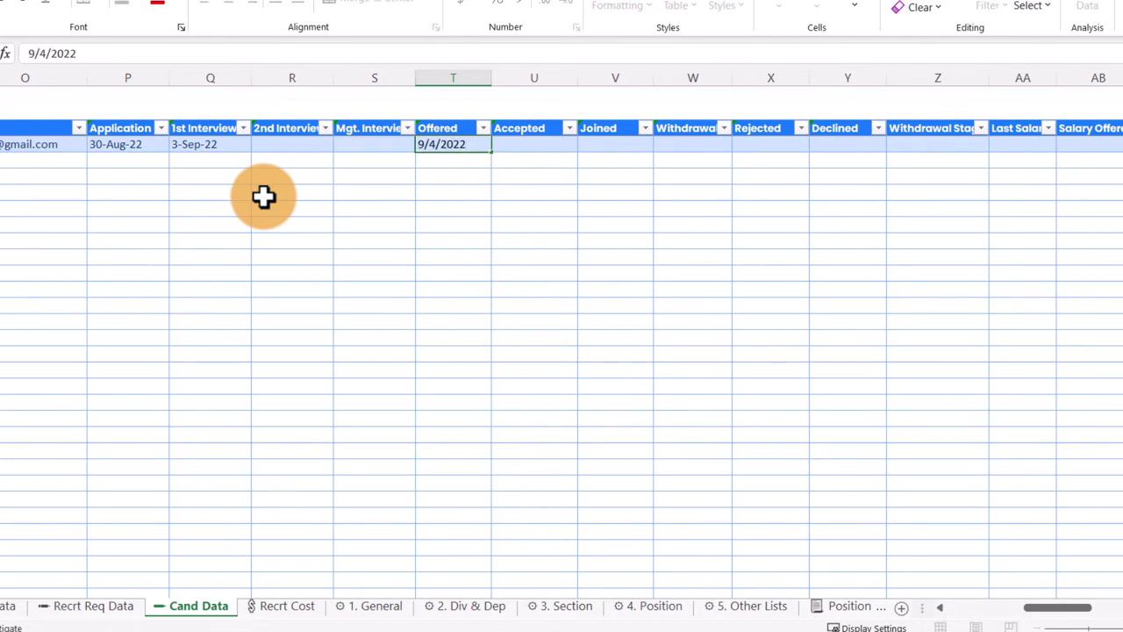
{"action": "key", "text": "Tab"}
{"action": "key", "text": "Left"}
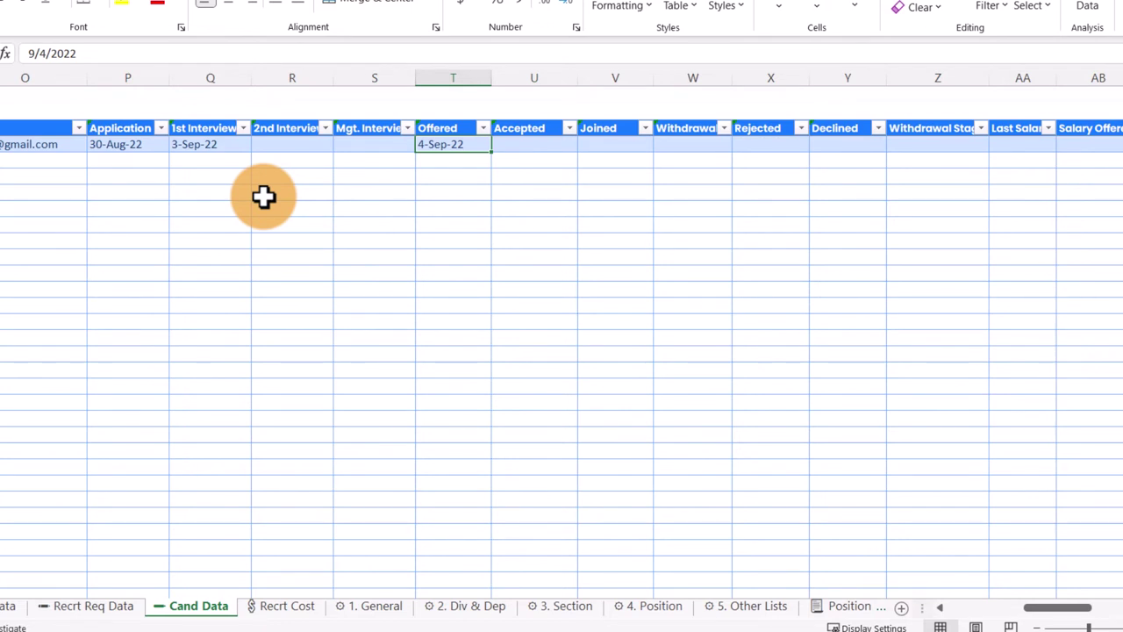
Step: Try Accepted 9/5/2022 and Joined 10/1/2022, then undo both dates
{"action": "key", "text": "Right"}
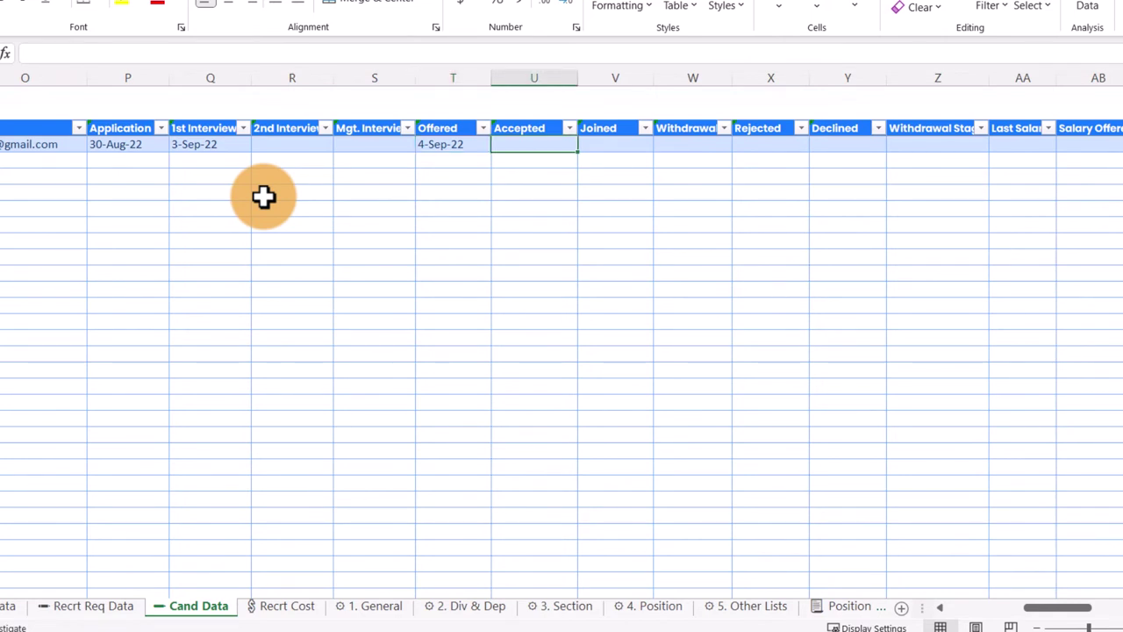
{"action": "type", "text": "9/5/2022"}
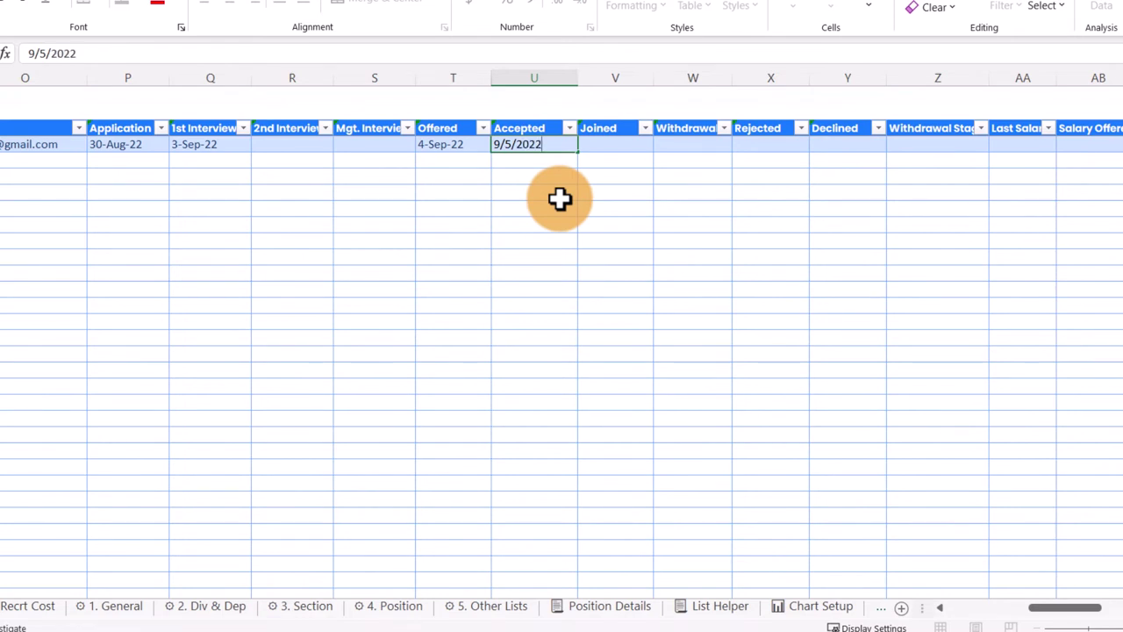
{"action": "key", "text": "Right"}
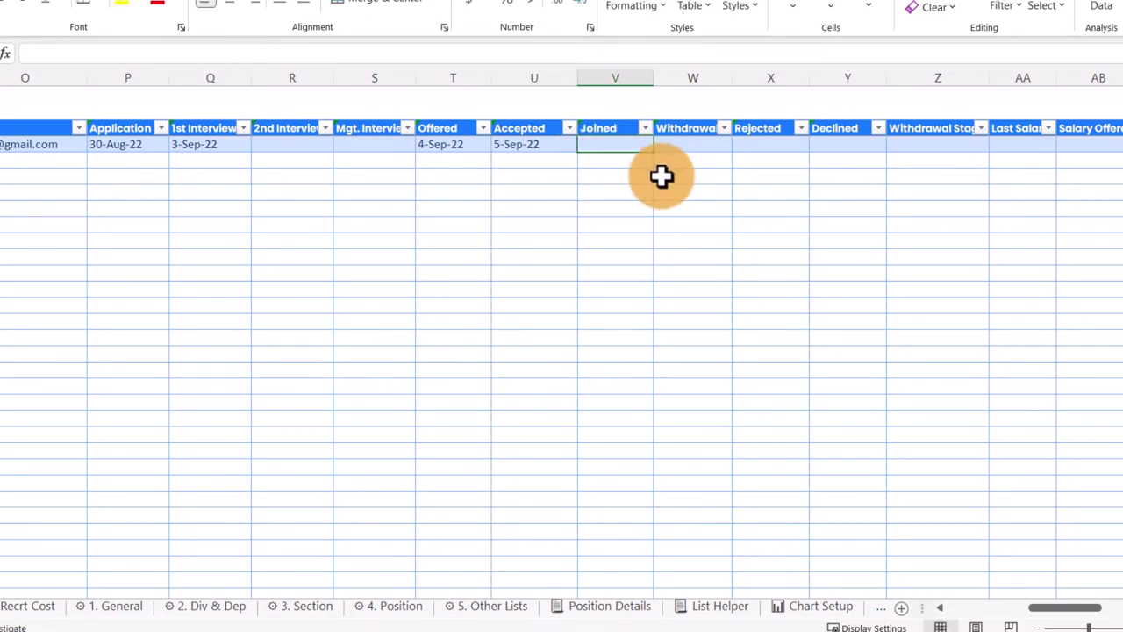
{"action": "type", "text": "10/1/2022"}
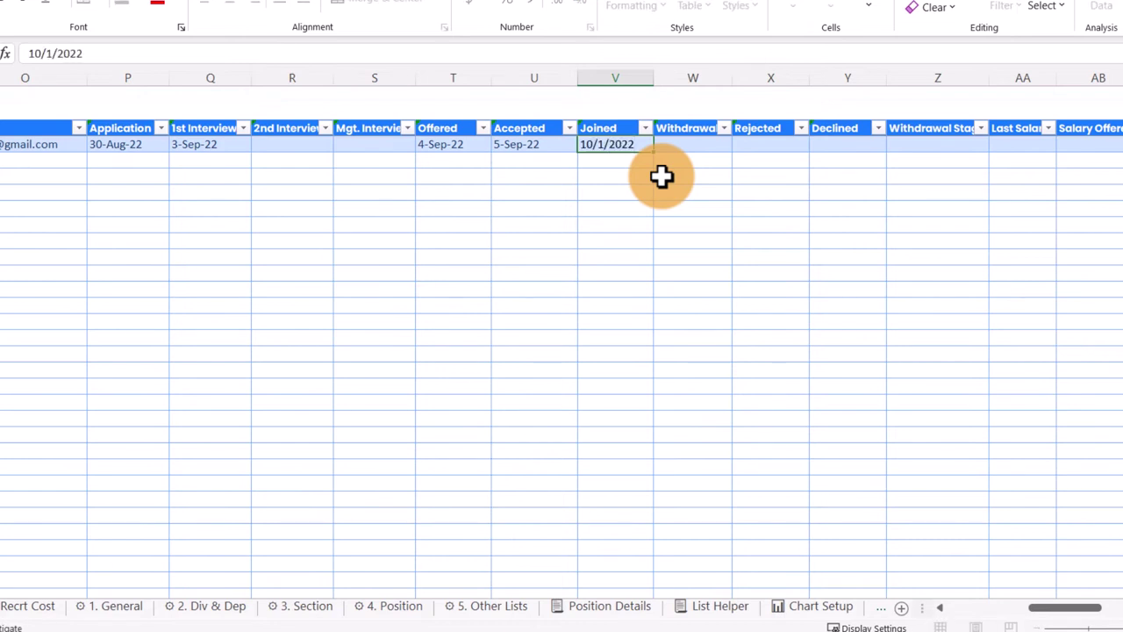
{"action": "left_click", "coordinate": [681, 150]}
{"action": "key", "text": "ctrl+z"}
{"action": "key", "text": "ctrl+z"}
{"action": "key", "text": "Right"}
{"action": "key", "text": "Right"}
{"action": "key", "text": "Right"}
{"action": "key", "text": "Right"}
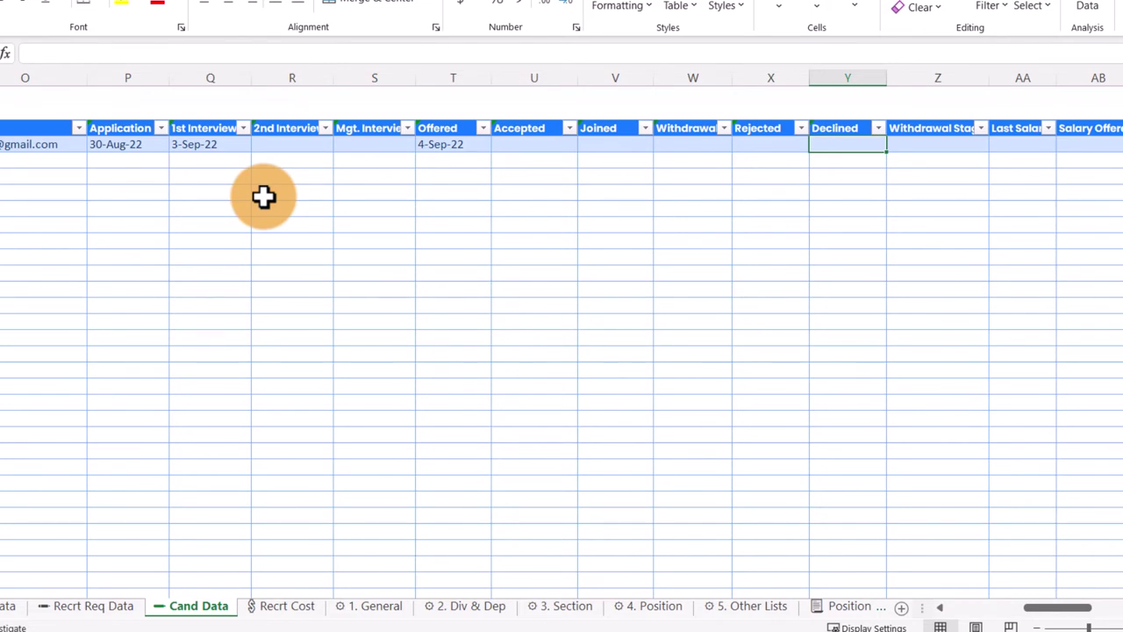
Step: Clear the Offered date and enter 9/6/2022 as the 2nd Interview date
{"action": "key", "text": "Left"}
{"action": "key", "text": "Left"}
{"action": "key", "text": "Left"}
{"action": "key", "text": "Left"}
{"action": "key", "text": "Left"}
{"action": "key", "text": "Delete"}
{"action": "key", "text": "Left"}
{"action": "key", "text": "Left"}
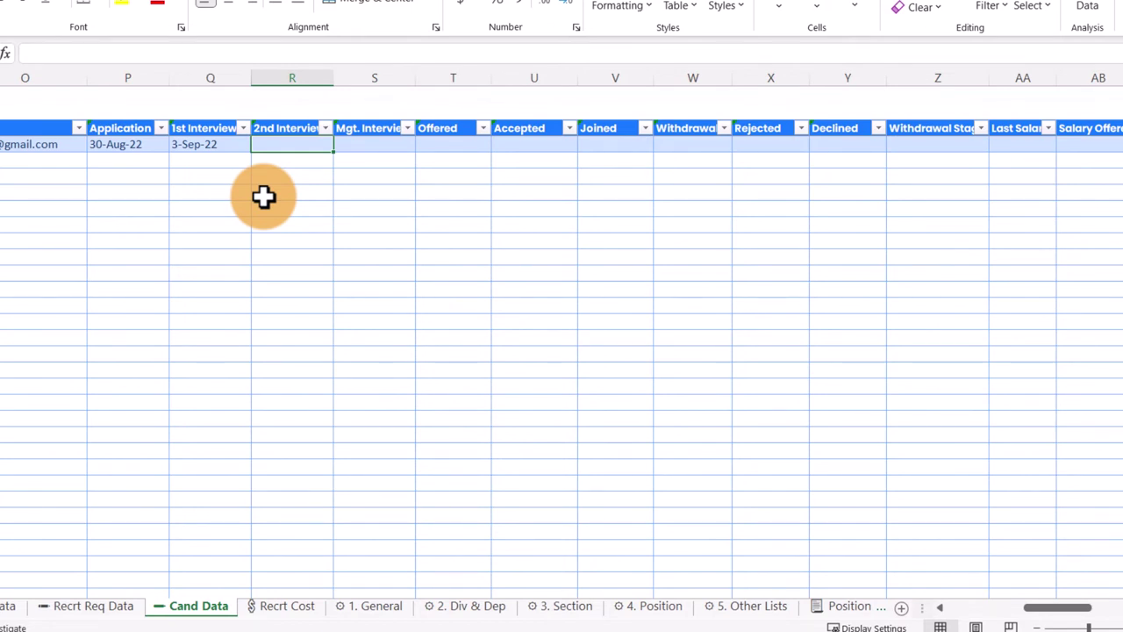
{"action": "type", "text": "9/6/2022"}
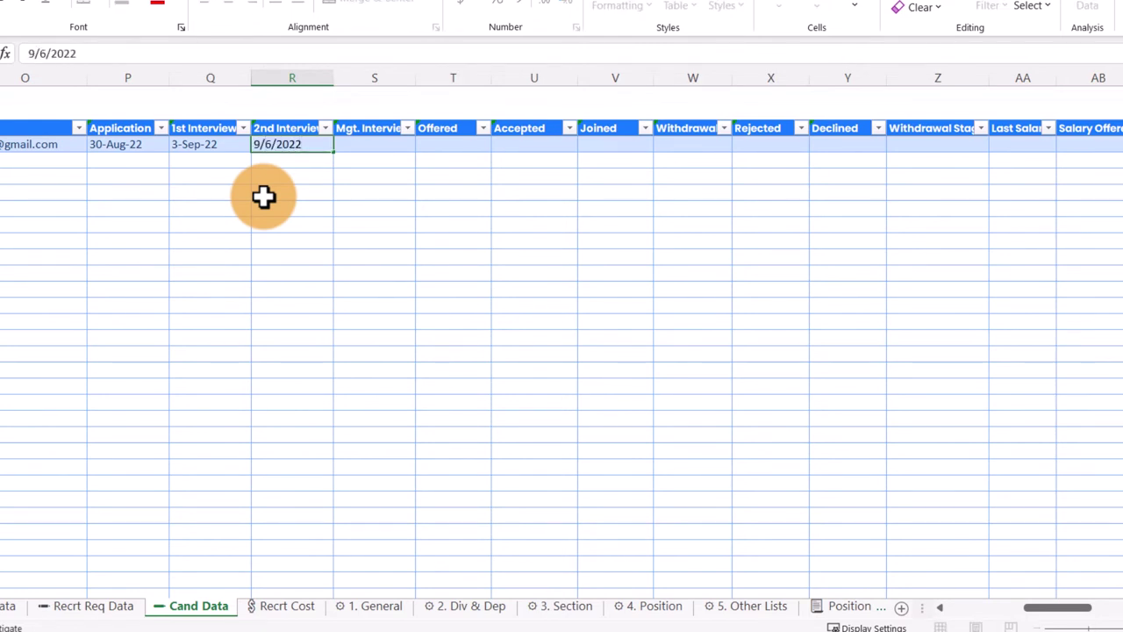
{"action": "key", "text": "Tab"}
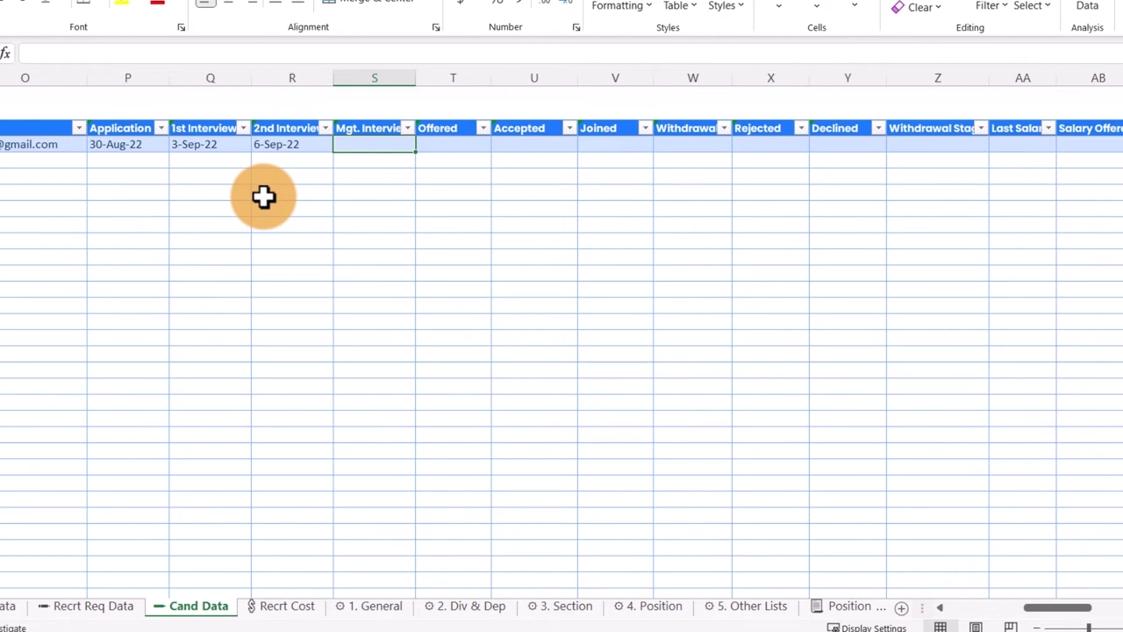
Step: Fill the Withdrawal date with today's date and choose 2nd Interview as Withdrawal Stage
{"action": "key", "text": "Right"}
{"action": "key", "text": "Right"}
{"action": "key", "text": "Right"}
{"action": "key", "text": "Right"}
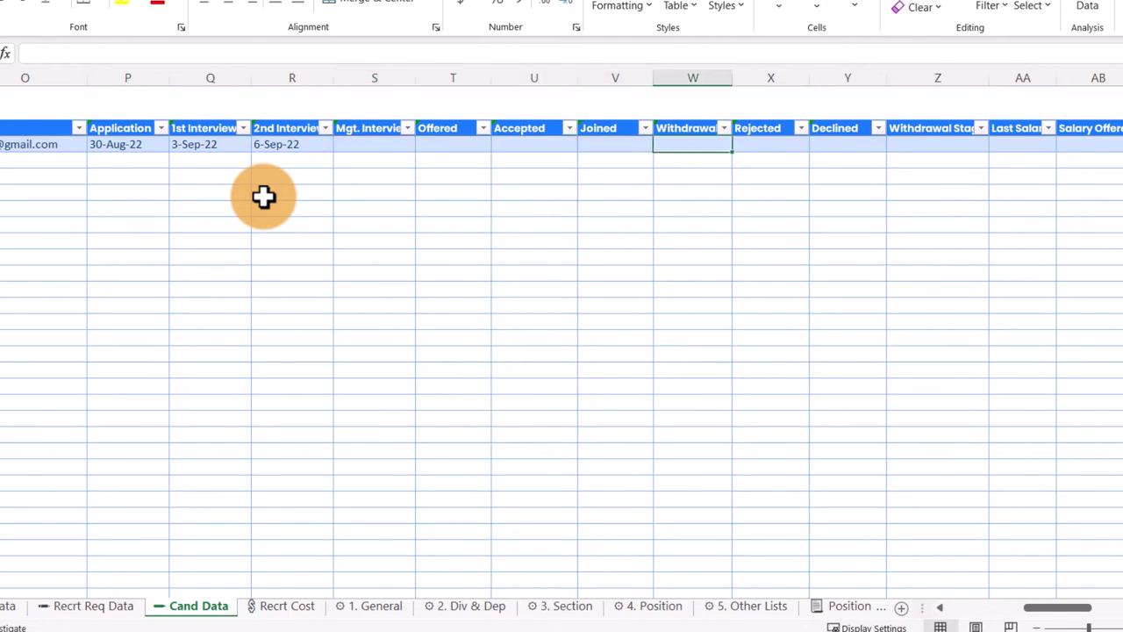
{"action": "key", "text": "ctrl+semicolon"}
{"action": "key", "text": "Right"}
{"action": "key", "text": "Right"}
{"action": "key", "text": "Right"}
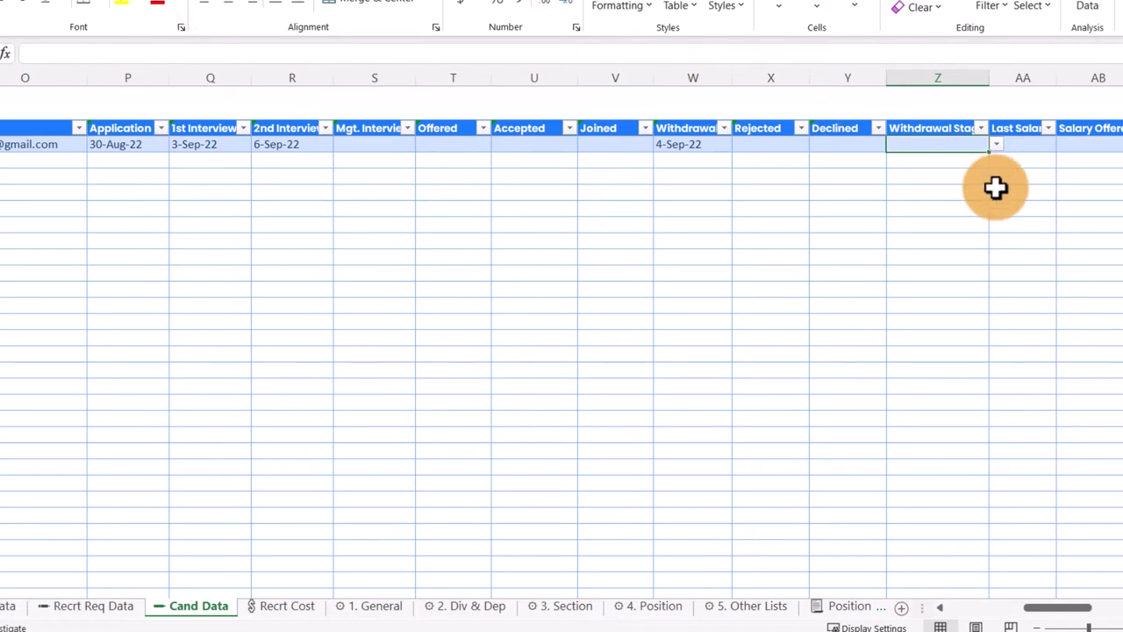
{"action": "left_click", "coordinate": [996, 144]}
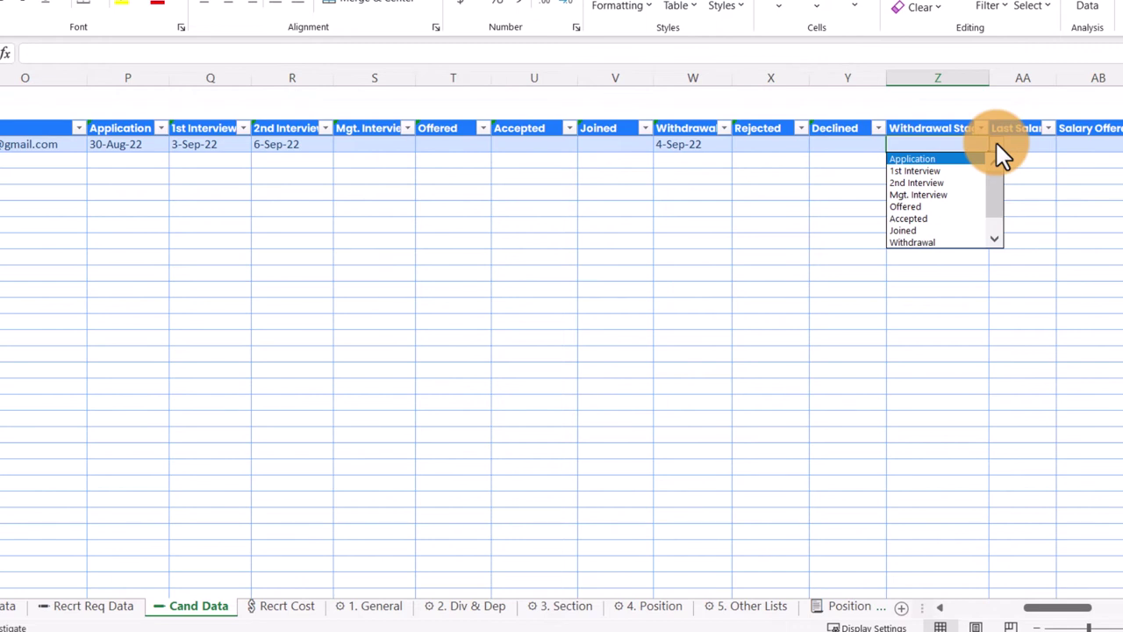
{"action": "left_click", "coordinate": [961, 182]}
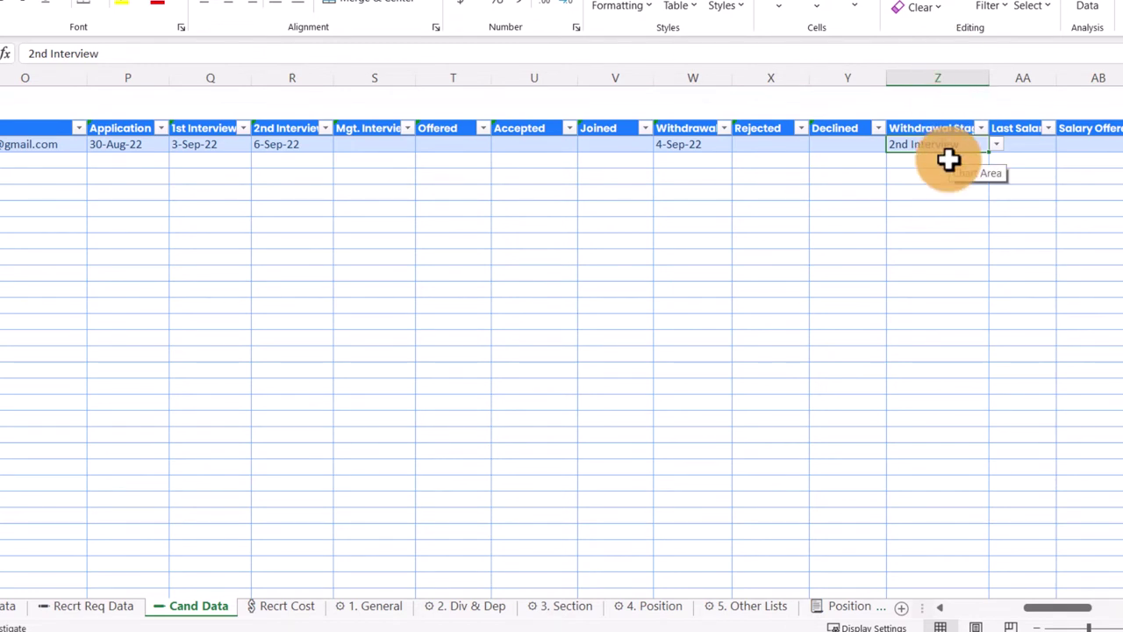
Step: Clear the Withdrawal date, paste 6-Sep-22 as the Rejected date, and clear Withdrawal Stage
{"action": "key", "text": "Left"}
{"action": "key", "text": "Left"}
{"action": "key", "text": "Left"}
{"action": "key", "text": "Left"}
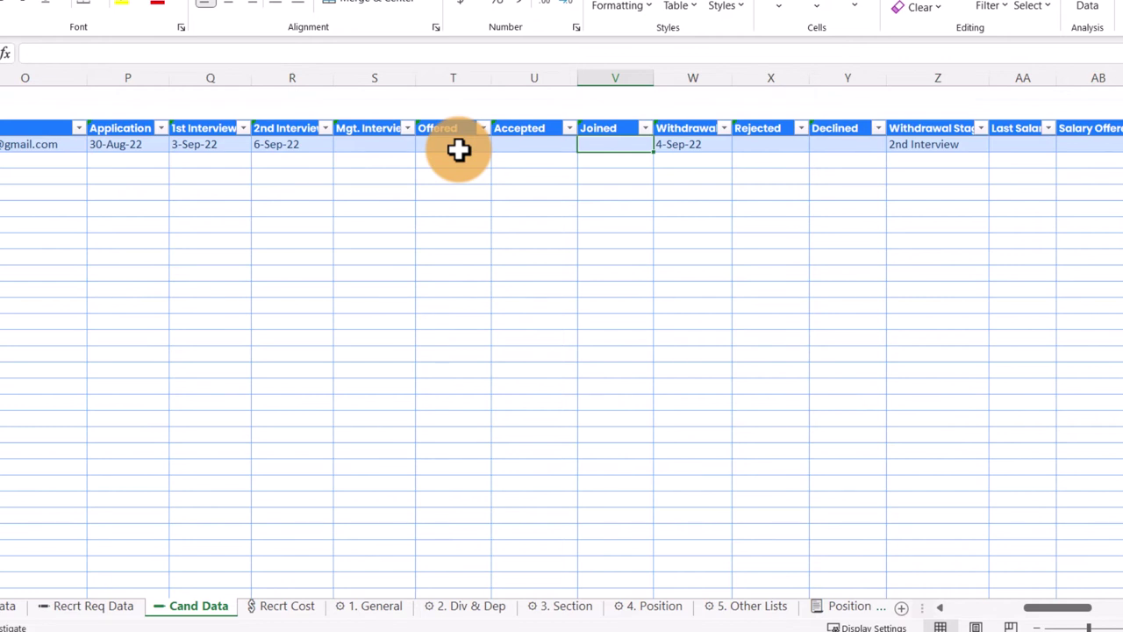
{"action": "key", "text": "Right"}
{"action": "key", "text": "Delete"}
{"action": "key", "text": "Right"}
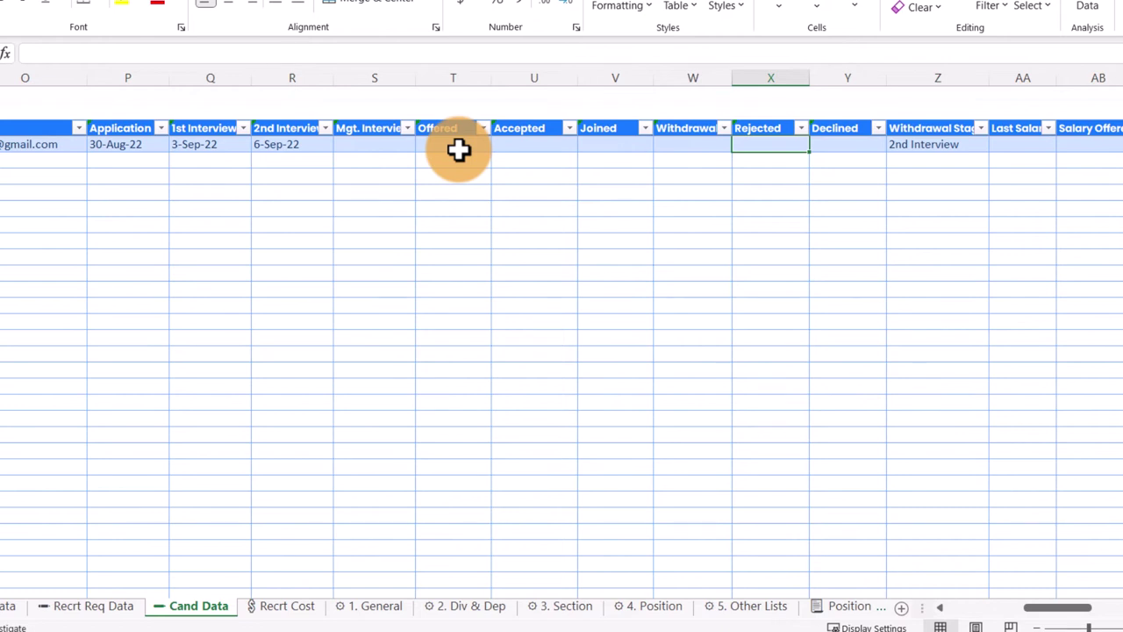
{"action": "type", "text": "6-Sep-22"}
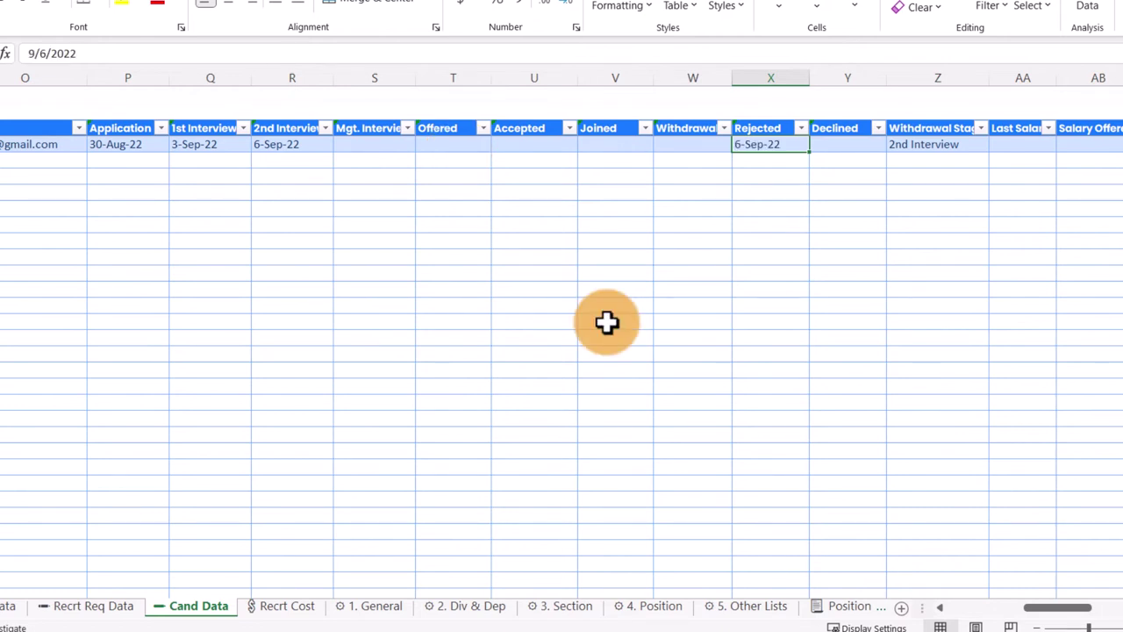
{"action": "key", "text": "Right"}
{"action": "key", "text": "Right"}
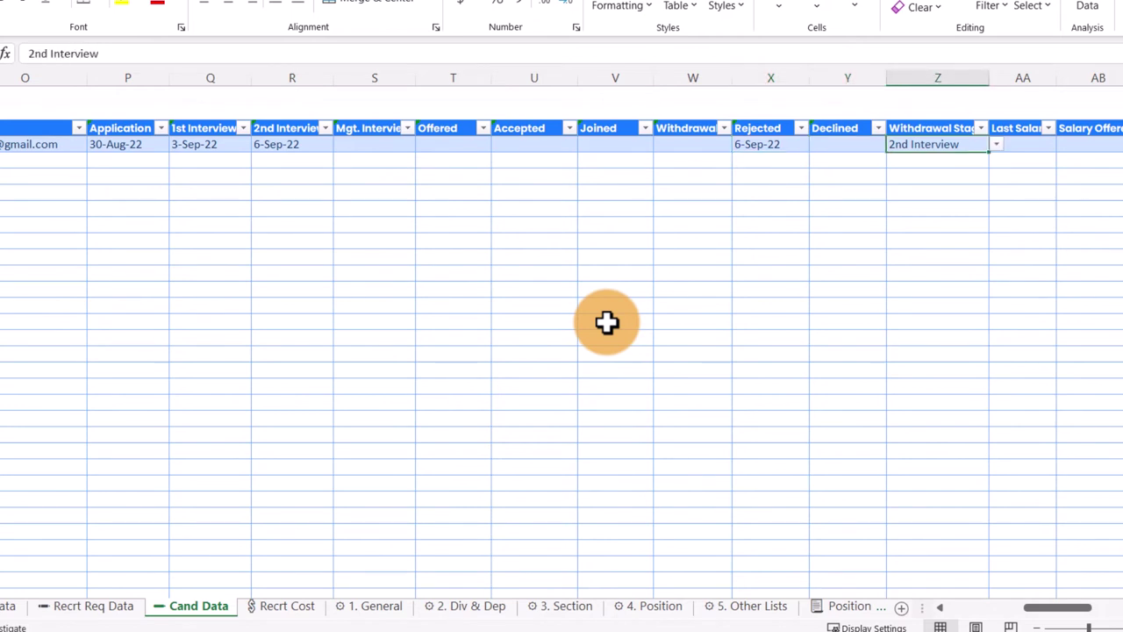
{"action": "key", "text": "Delete"}
{"action": "left_click_drag", "start_coordinate": [1058, 608], "coordinate": [981, 607]}
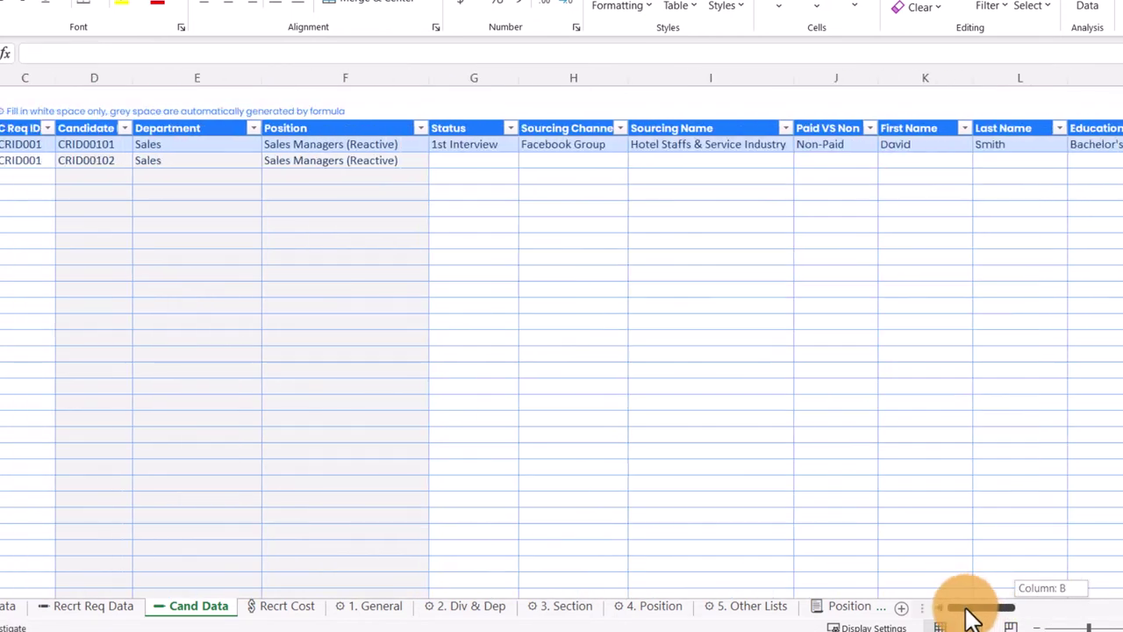
Step: Set the candidate's Status to Rejected and scroll right to the Last Salary cell
{"action": "left_click", "coordinate": [514, 145]}
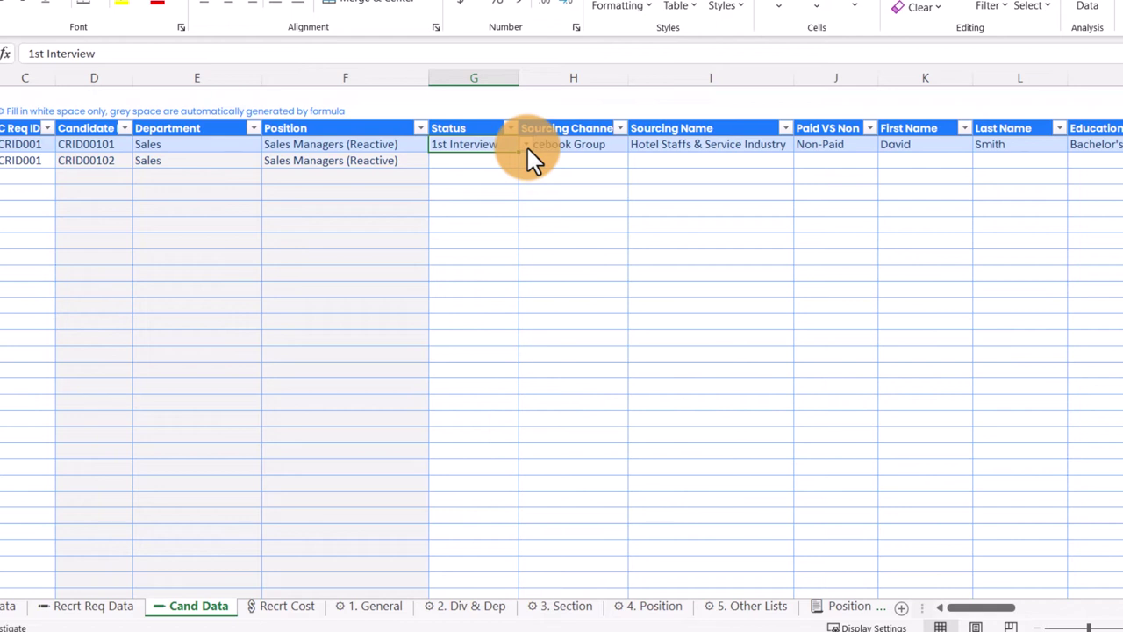
{"action": "left_click", "coordinate": [525, 146]}
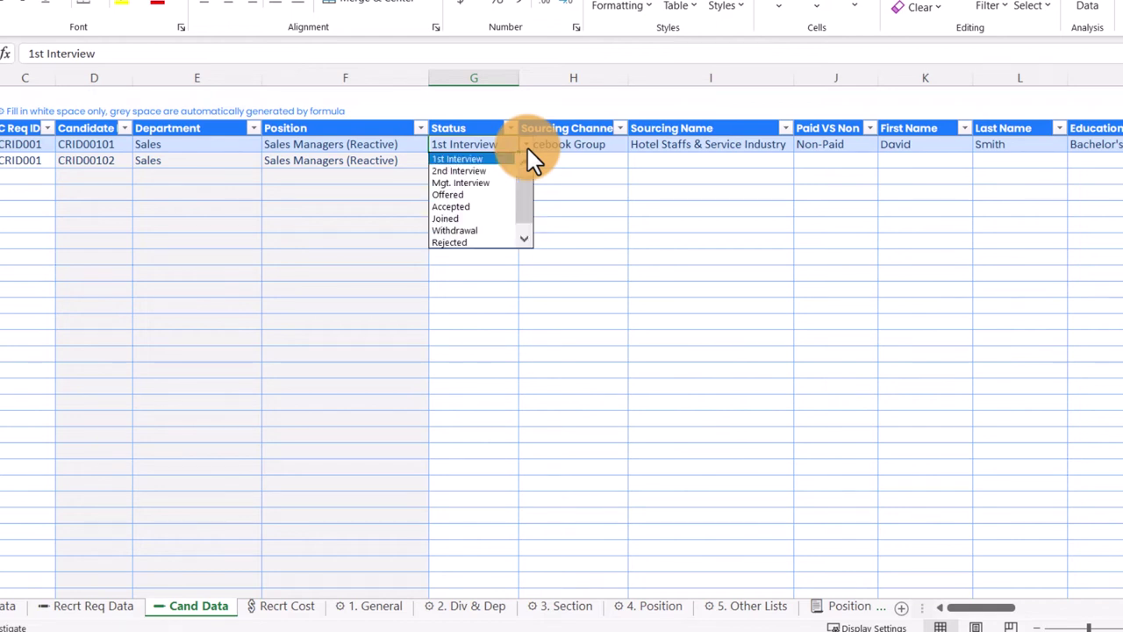
{"action": "left_click", "coordinate": [459, 242]}
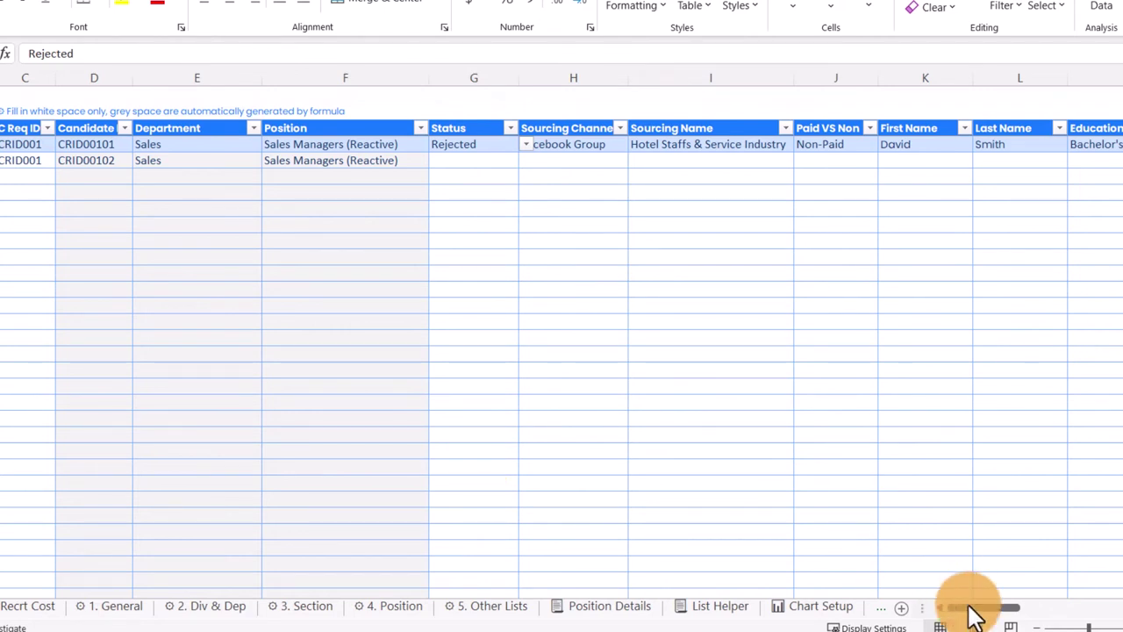
{"action": "left_click_drag", "start_coordinate": [1003, 611], "coordinate": [1091, 575]}
{"action": "left_click", "coordinate": [173, 144]}
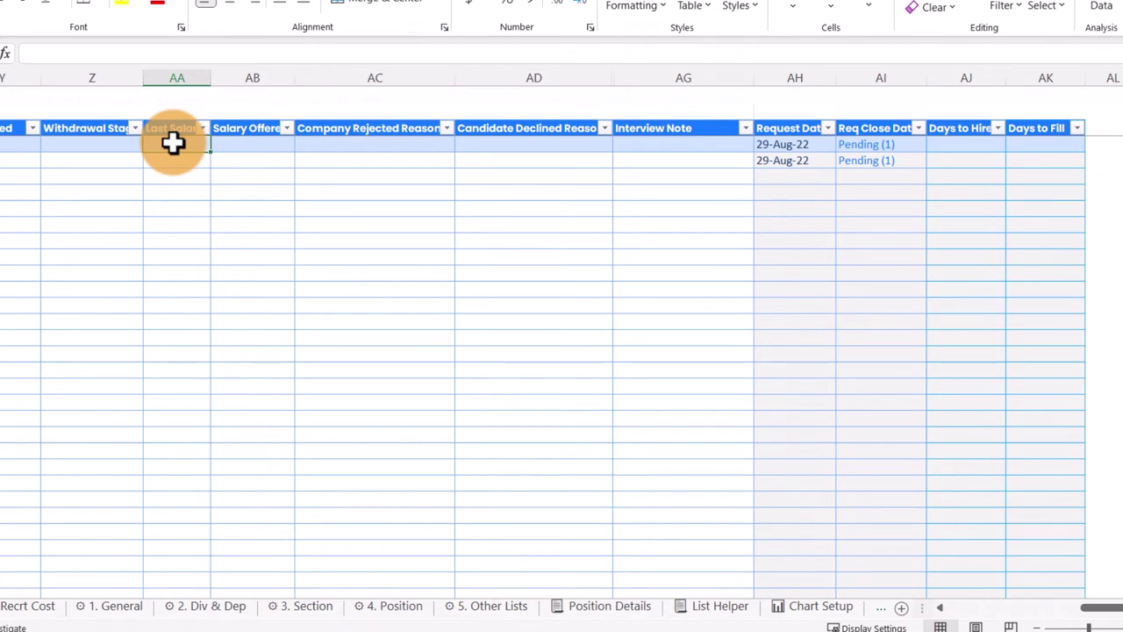
{"action": "left_click", "coordinate": [413, 145]}
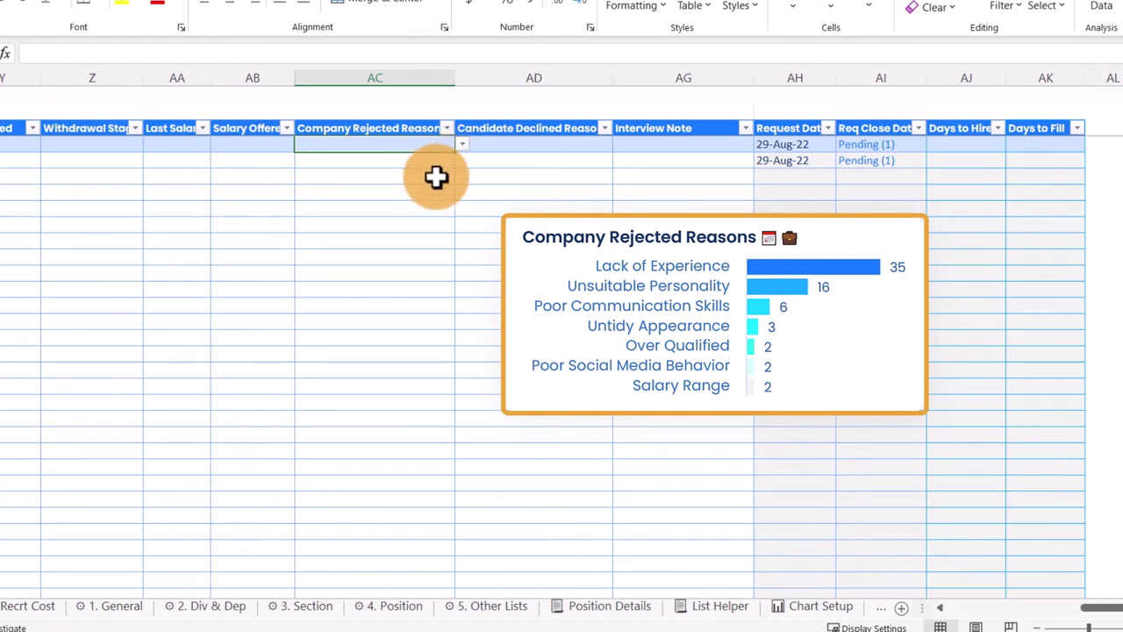
{"action": "left_click", "coordinate": [462, 143]}
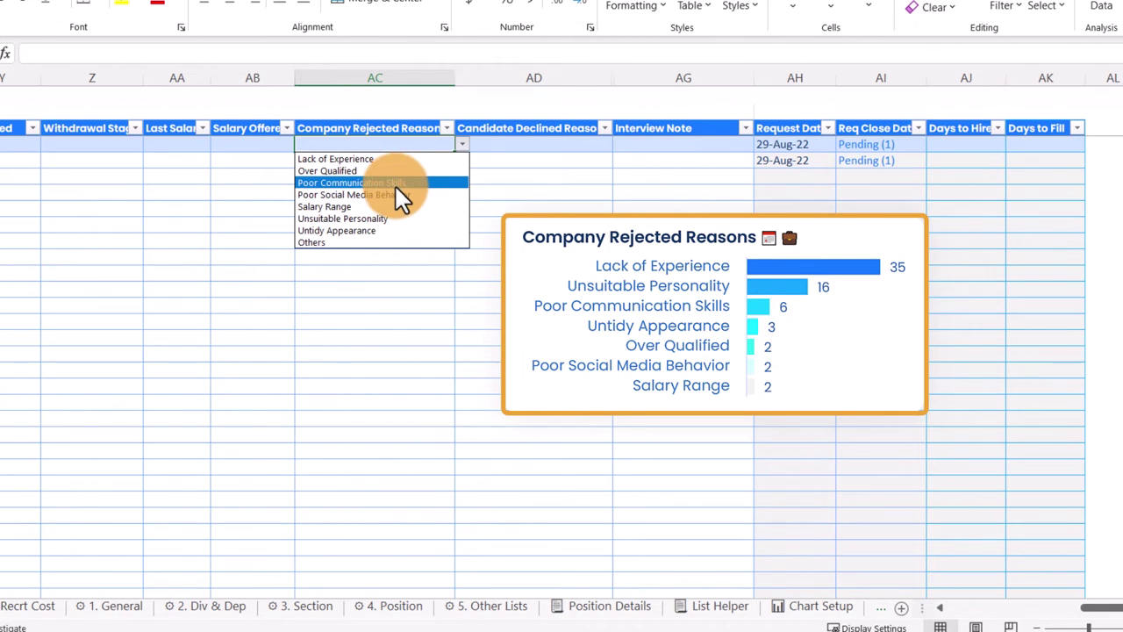
{"action": "left_click", "coordinate": [612, 144]}
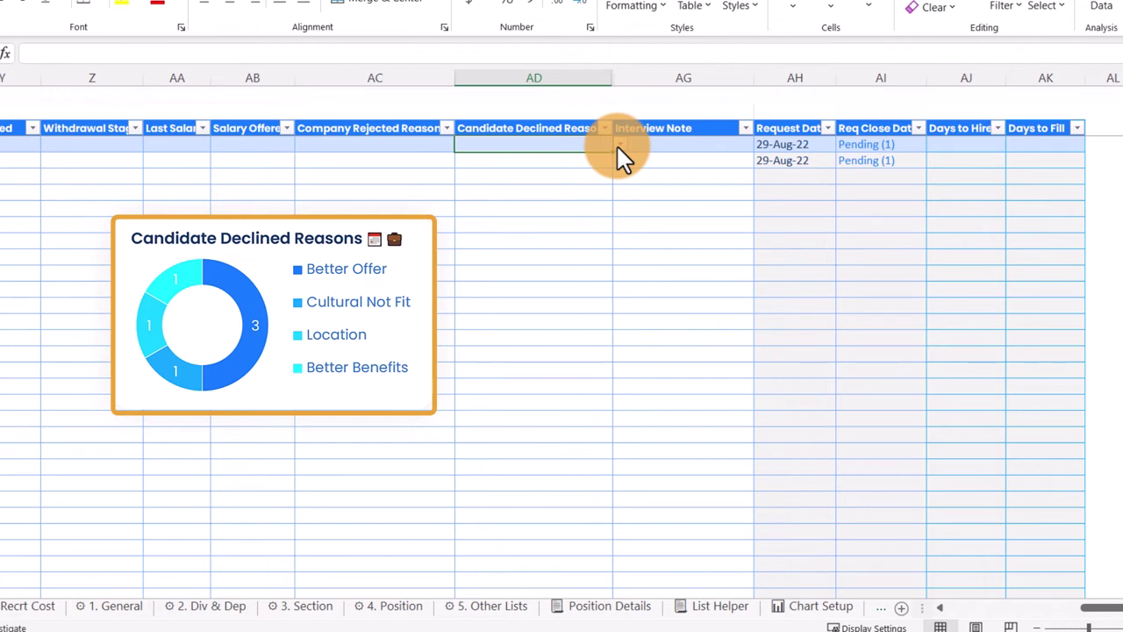
{"action": "left_click", "coordinate": [617, 147]}
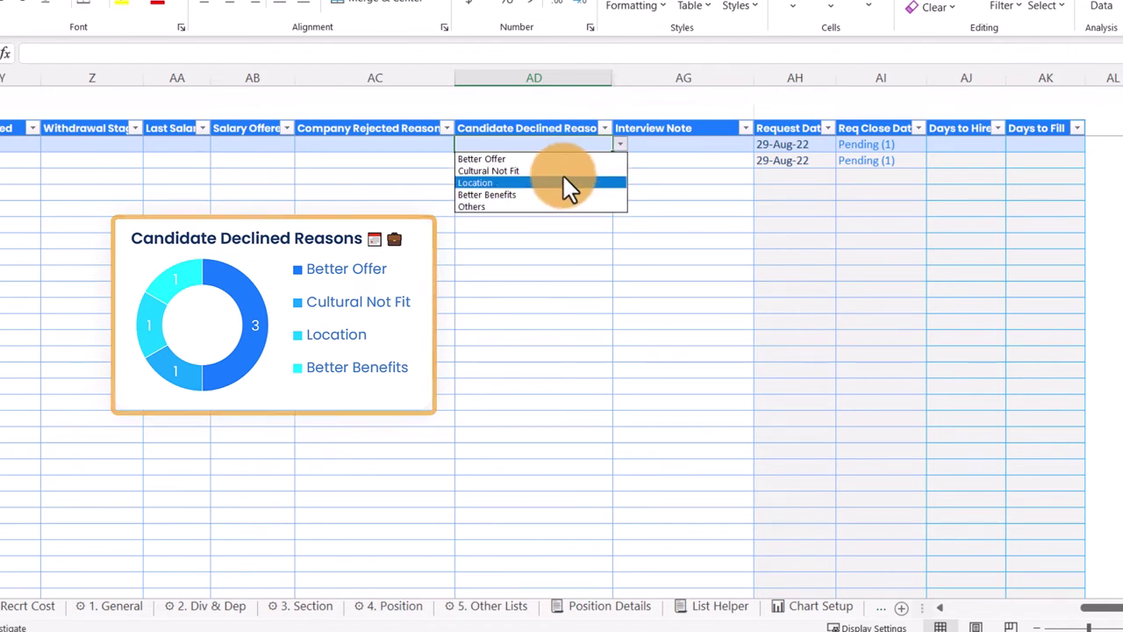
{"action": "left_click", "coordinate": [681, 146]}
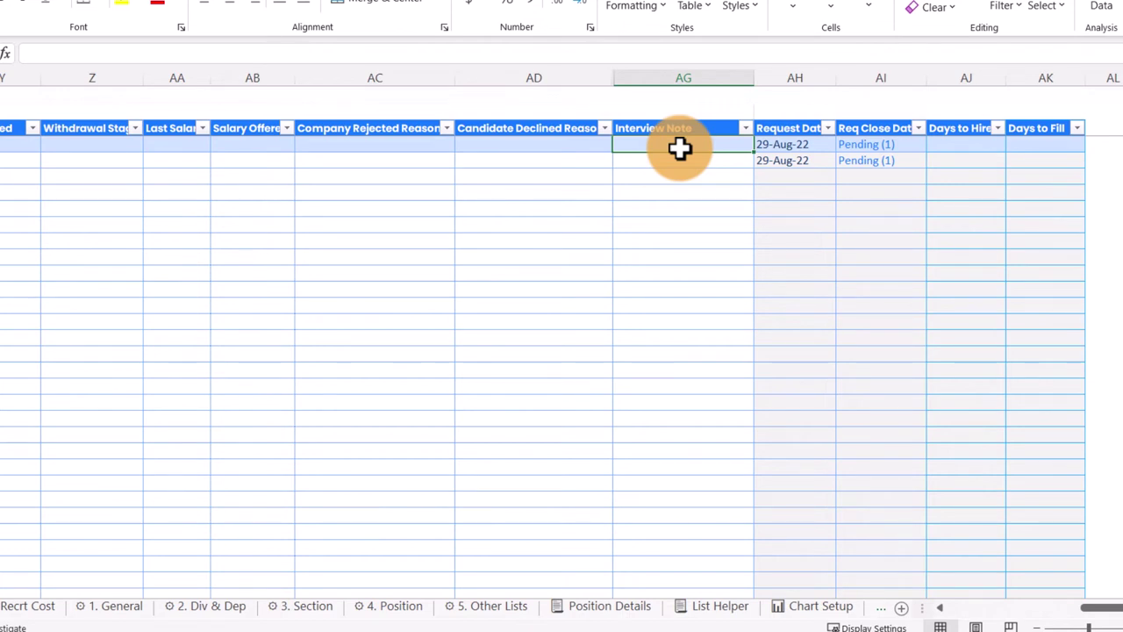
{"action": "key", "text": "Right"}
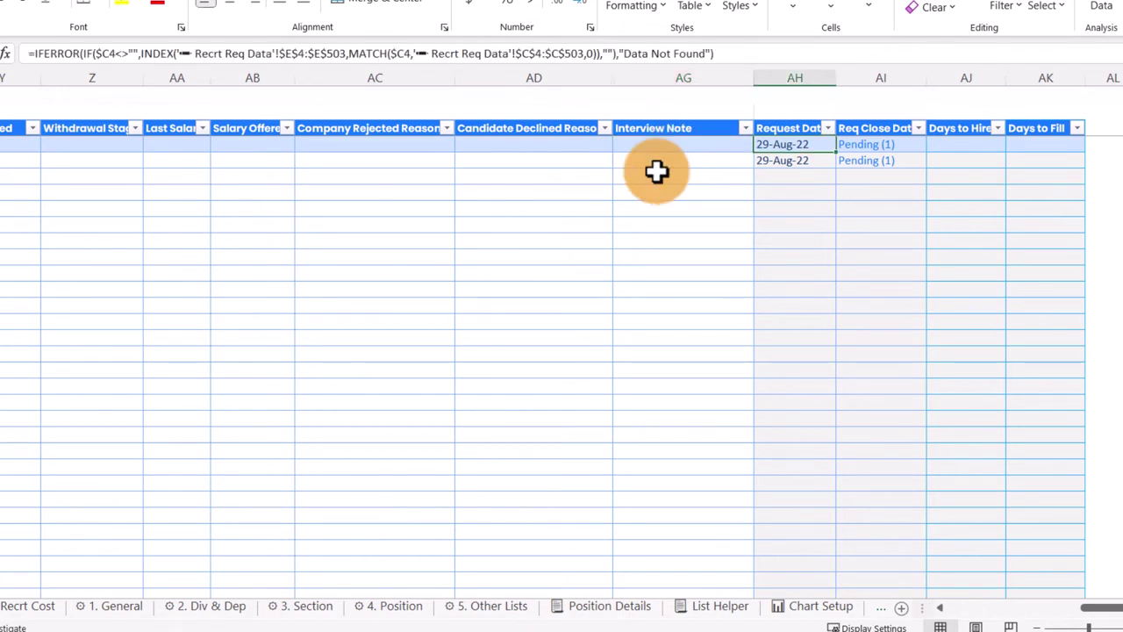
{"action": "left_click_drag", "start_coordinate": [793, 145], "coordinate": [1023, 141]}
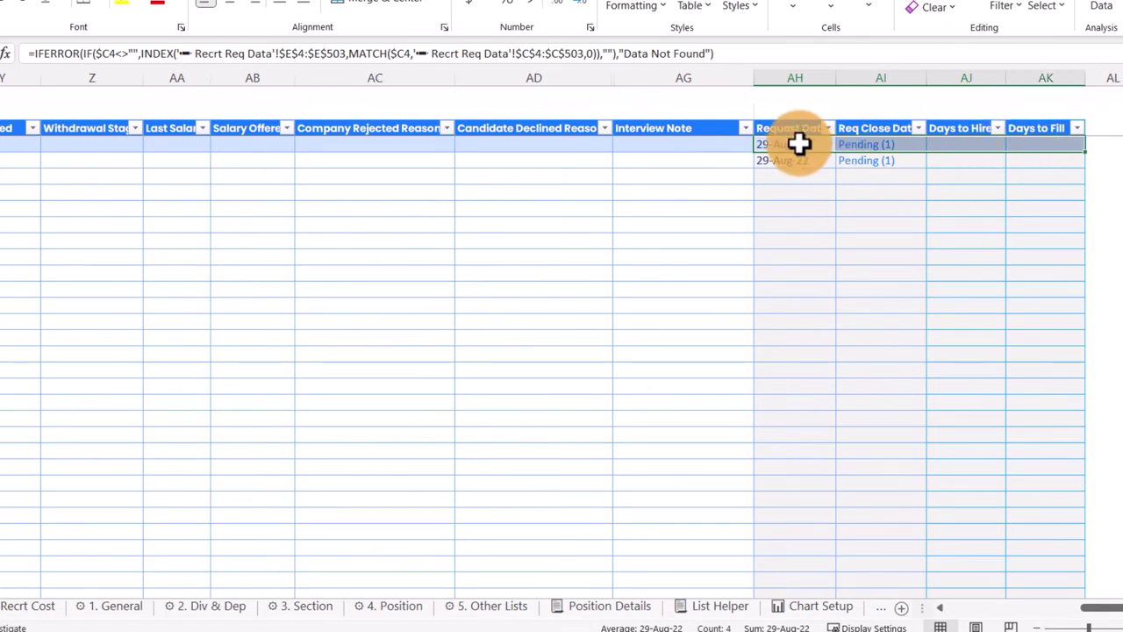
{"action": "key", "text": "Home"}
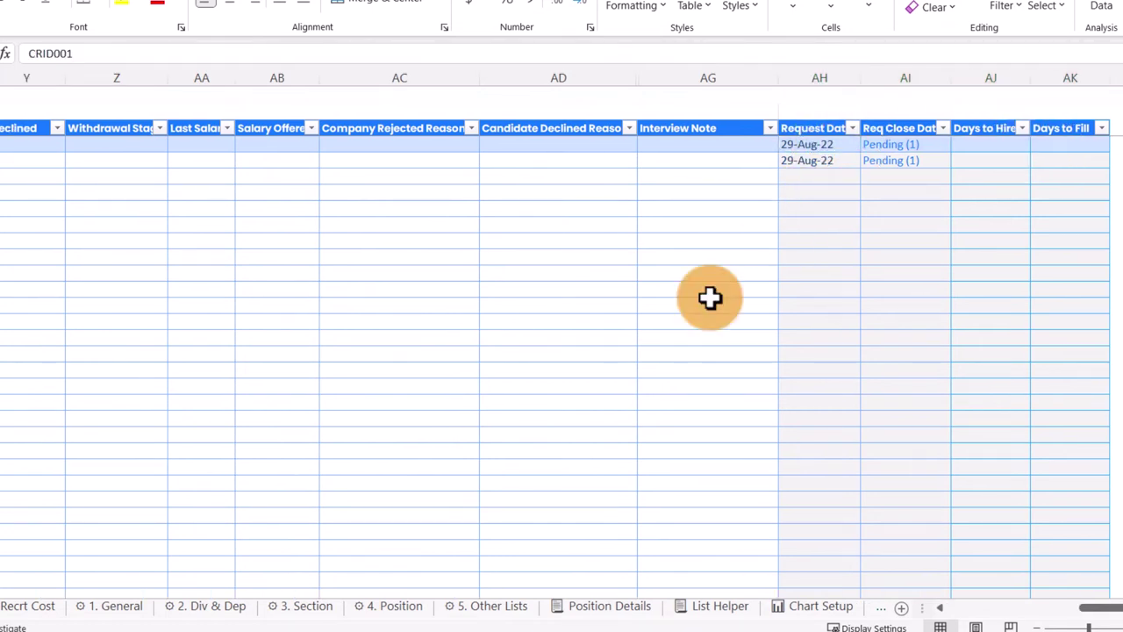
{"action": "left_click", "coordinate": [785, 147]}
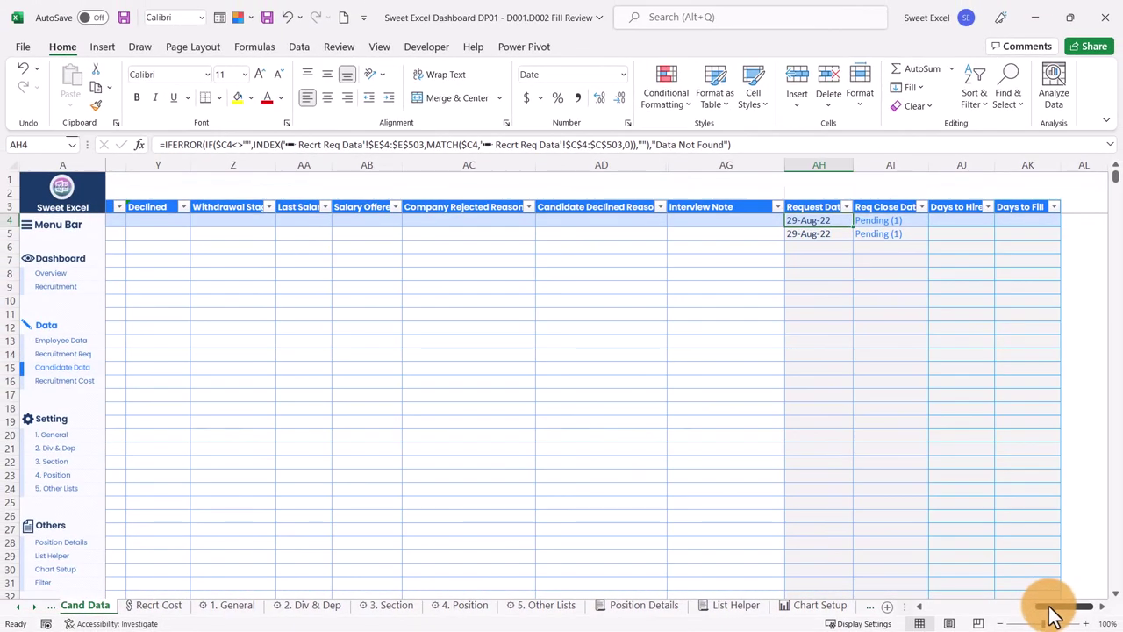
{"action": "left_click_drag", "start_coordinate": [1052, 605], "coordinate": [885, 609]}
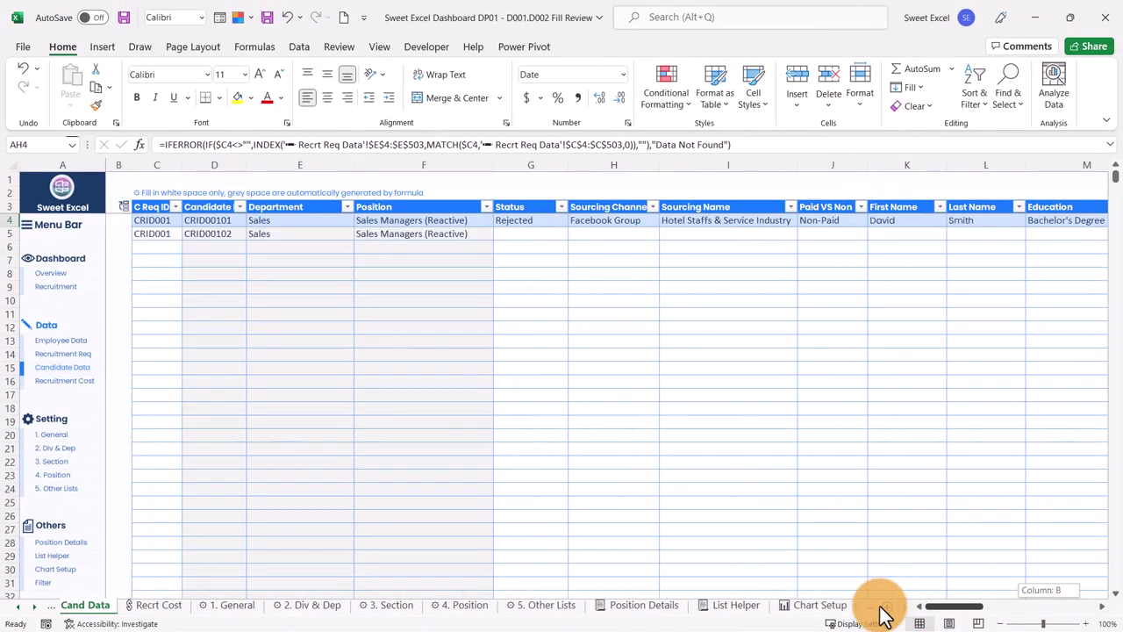
{"action": "left_click", "coordinate": [155, 223]}
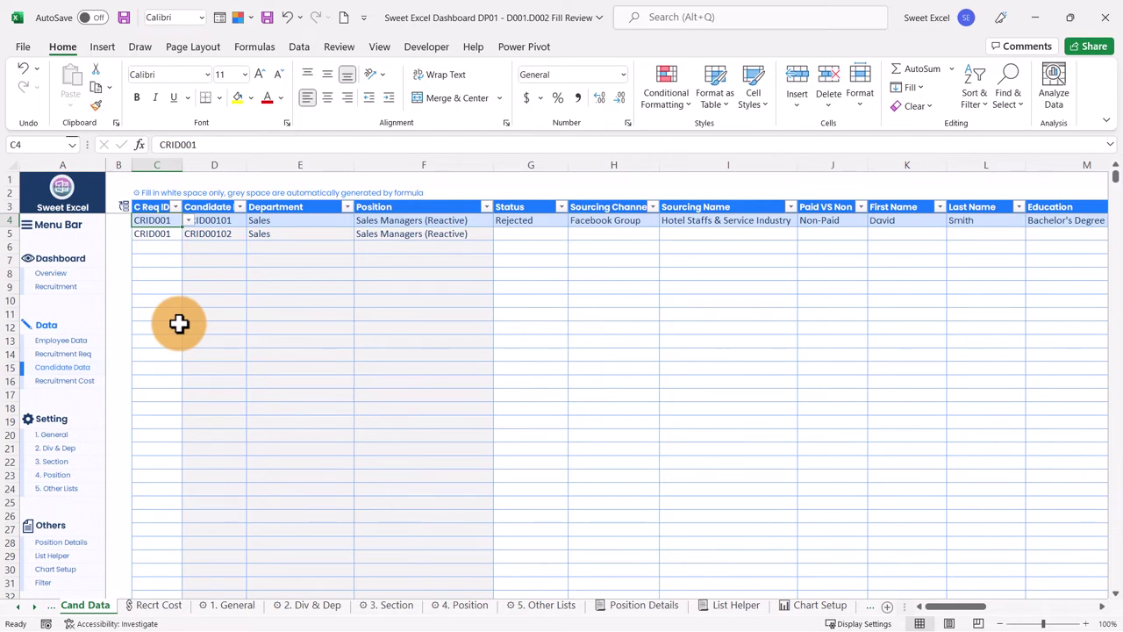
{"action": "left_click", "coordinate": [52, 356]}
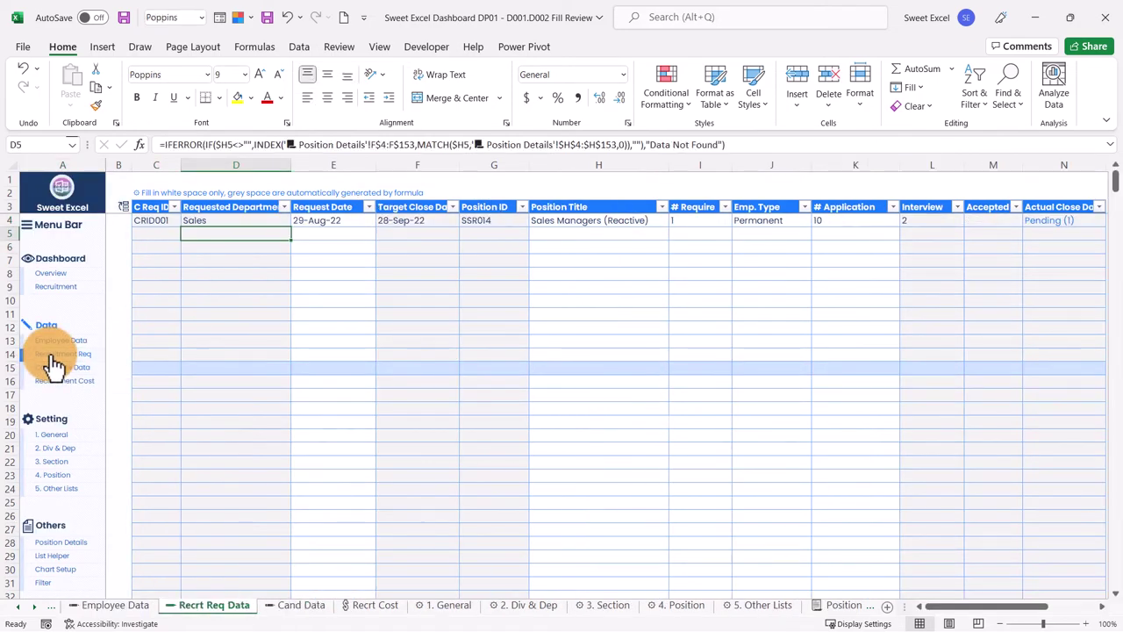
{"action": "left_click", "coordinate": [154, 223]}
{"action": "left_click", "coordinate": [333, 221]}
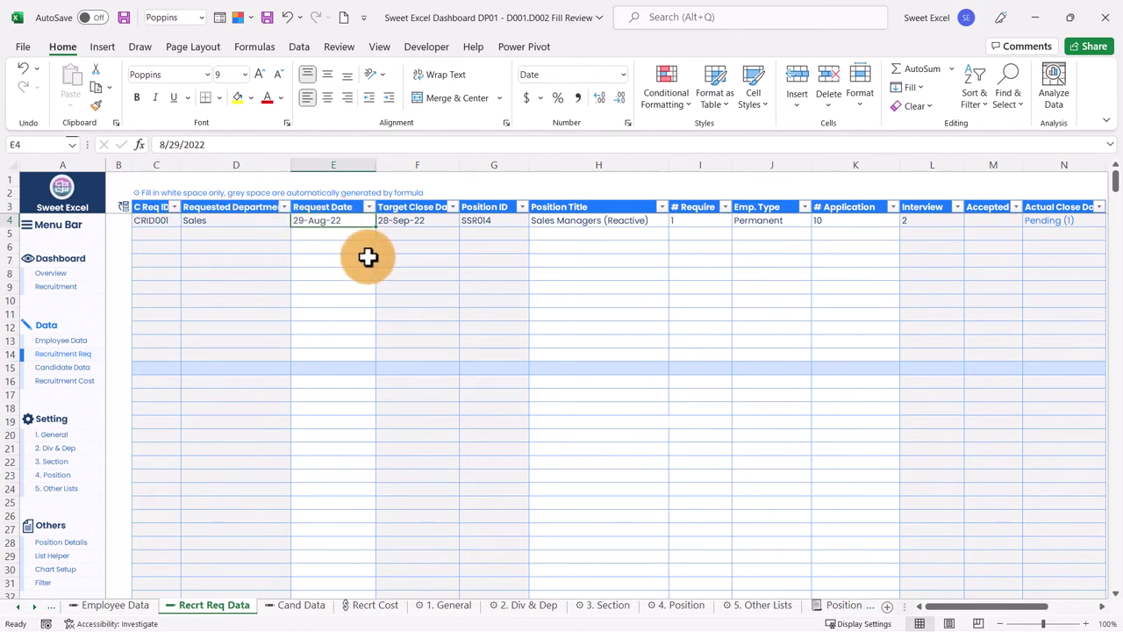
{"action": "left_click", "coordinate": [61, 368]}
{"action": "left_click_drag", "start_coordinate": [992, 606], "coordinate": [1093, 611]}
{"action": "left_click", "coordinate": [816, 221]}
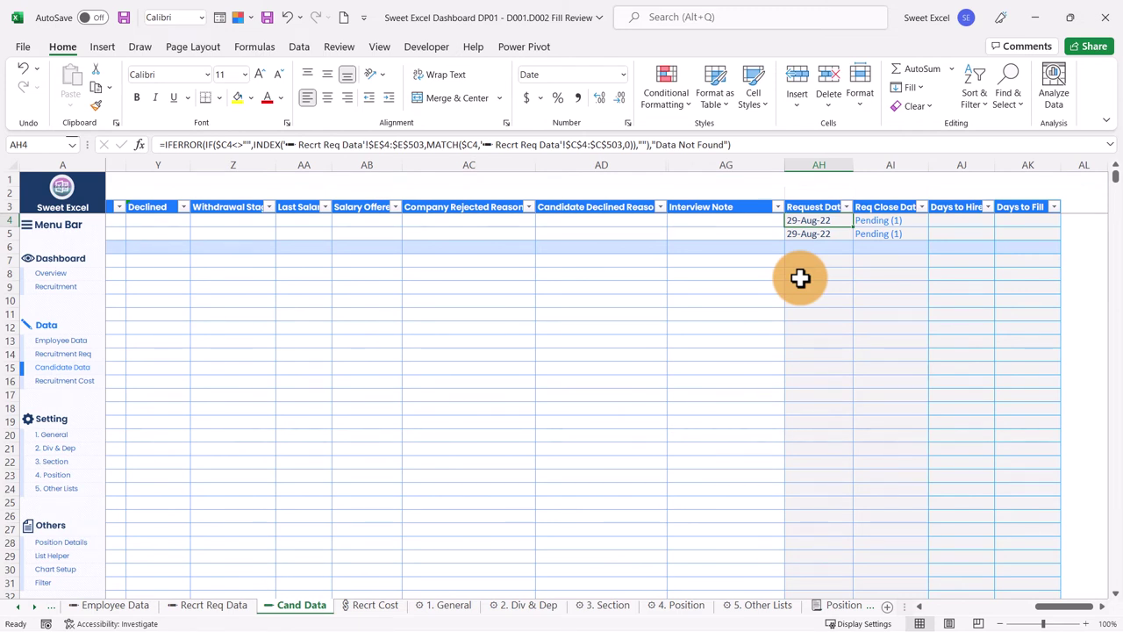
{"action": "key", "text": "Right"}
{"action": "key", "text": "Right"}
{"action": "key", "text": "Right"}
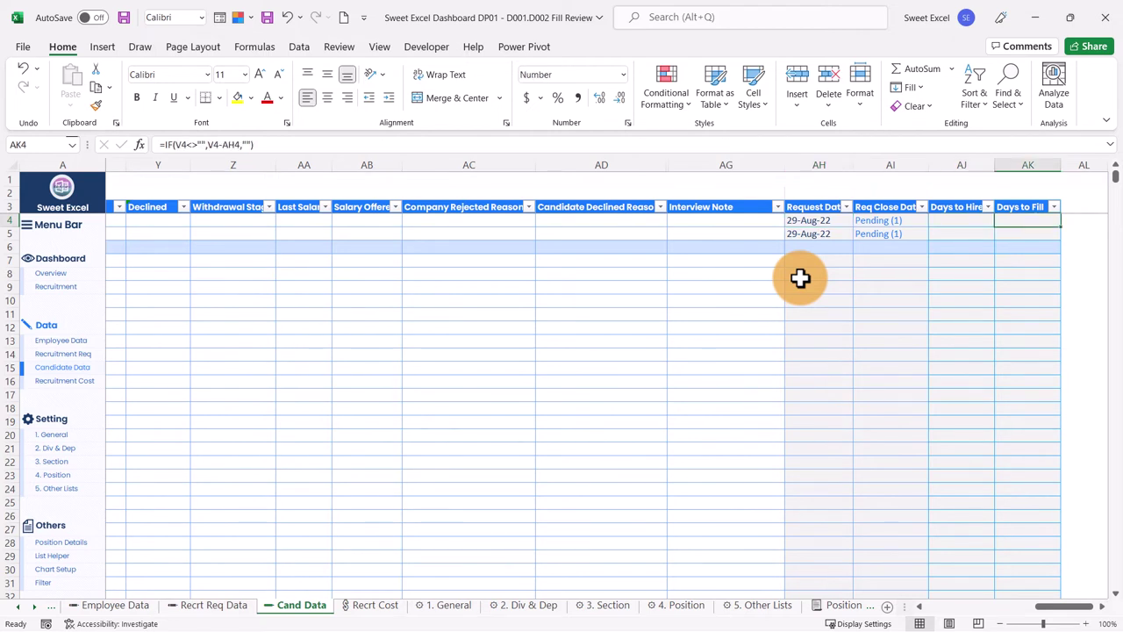
{"action": "key", "text": "Left"}
{"action": "key", "text": "Left"}
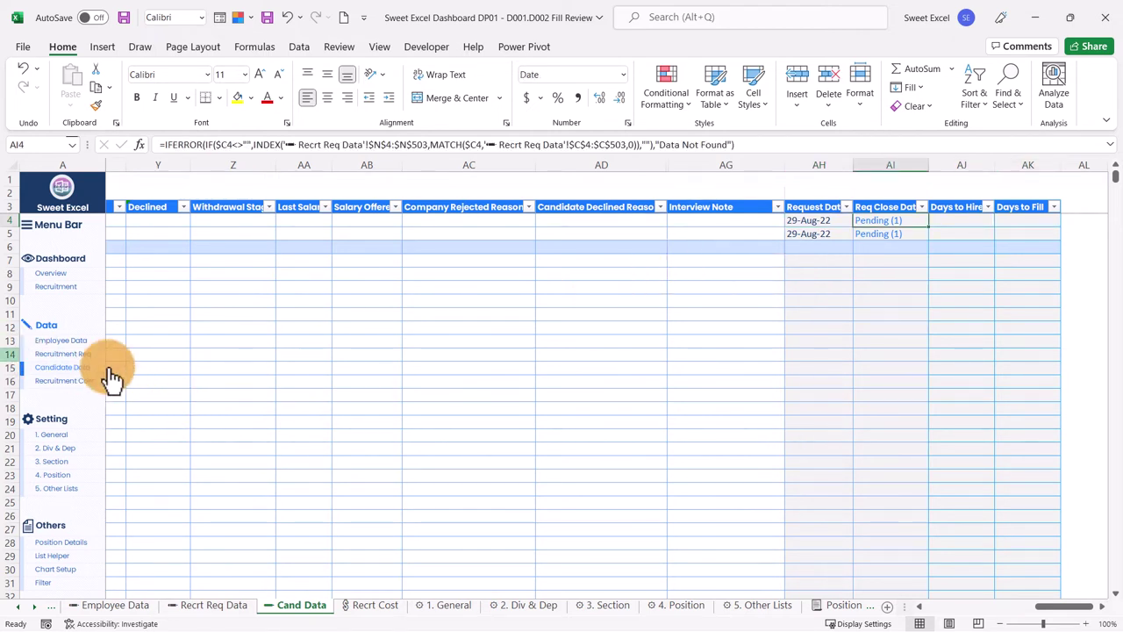
{"action": "left_click", "coordinate": [83, 355]}
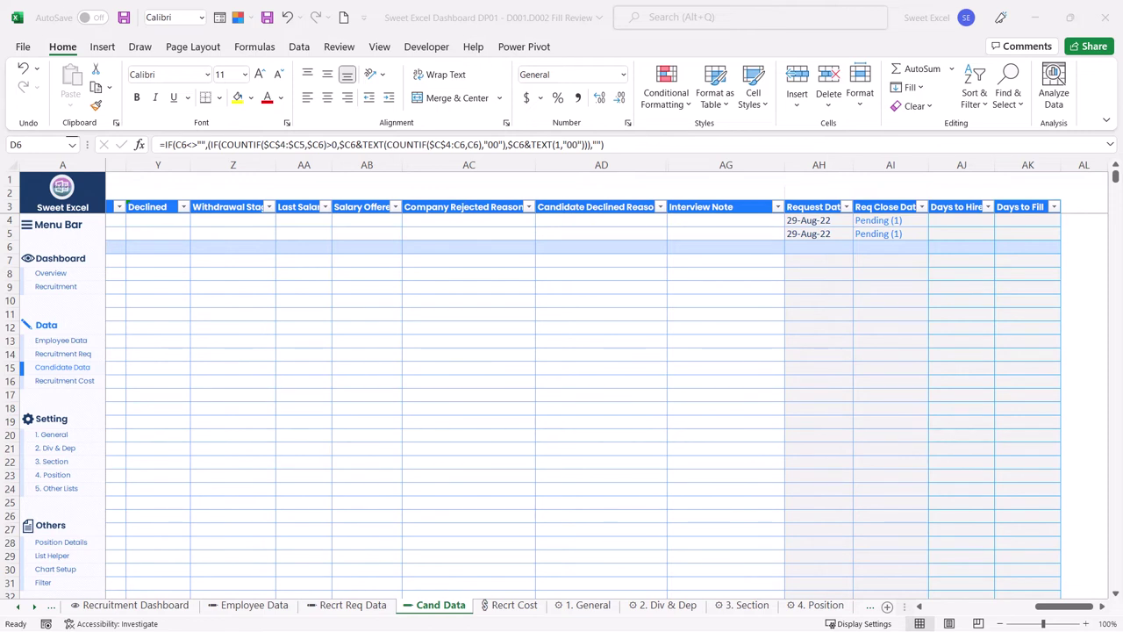
Step: Paste sample request dates and position titles into the Recrt Req Data table
{"action": "left_click", "coordinate": [55, 287]}
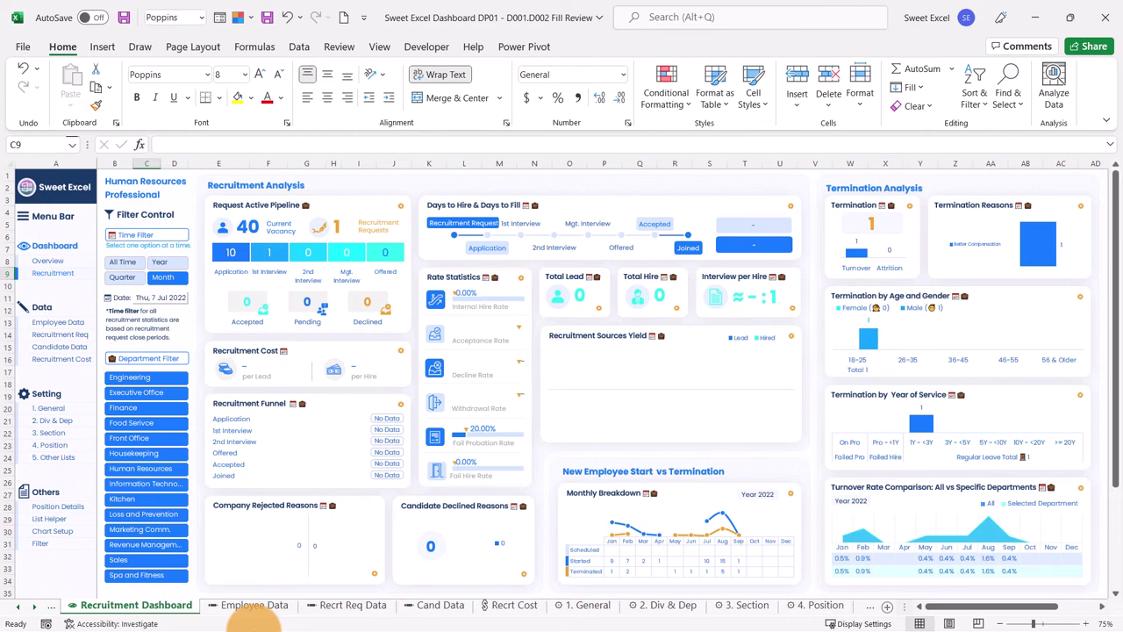
{"action": "left_click", "coordinate": [59, 334]}
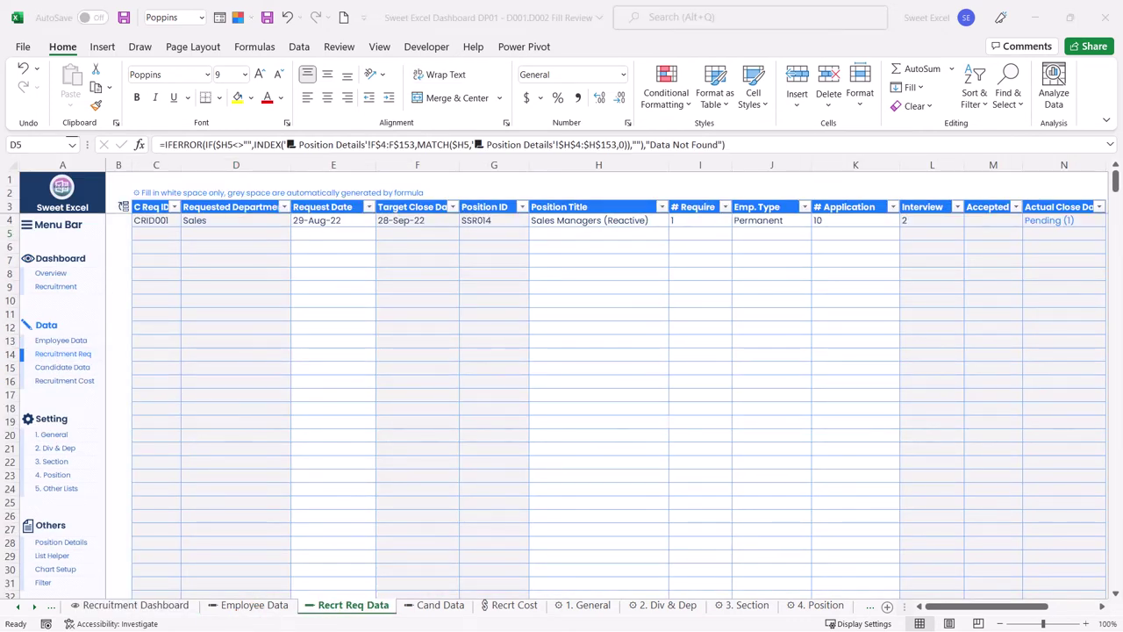
{"action": "right_click", "coordinate": [326, 220]}
{"action": "left_click", "coordinate": [381, 290]}
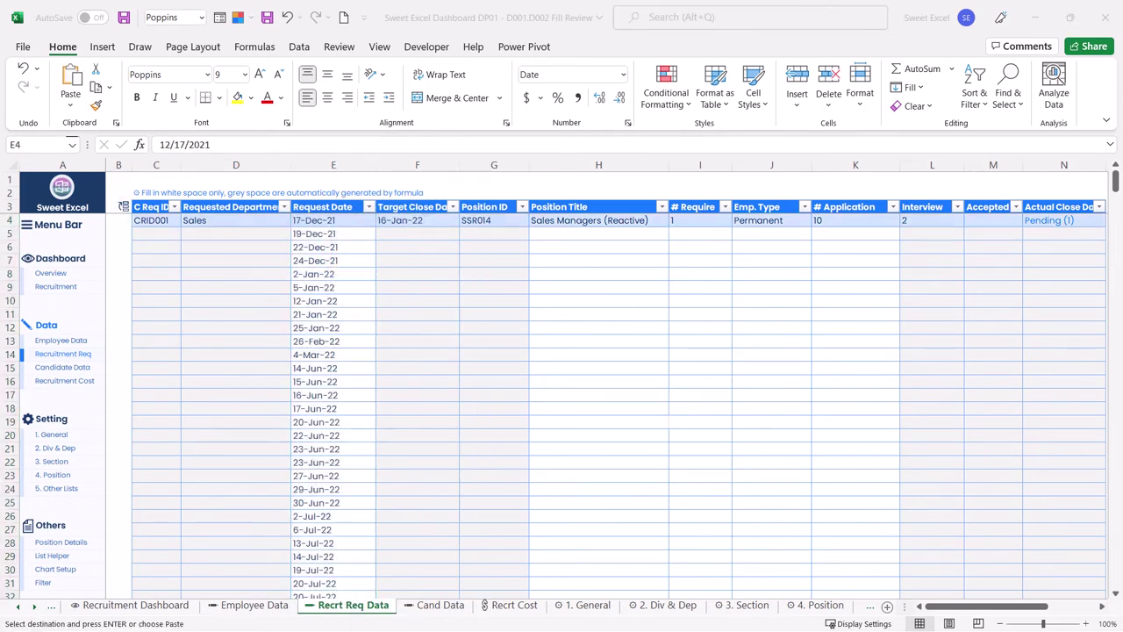
{"action": "left_click", "coordinate": [571, 220]}
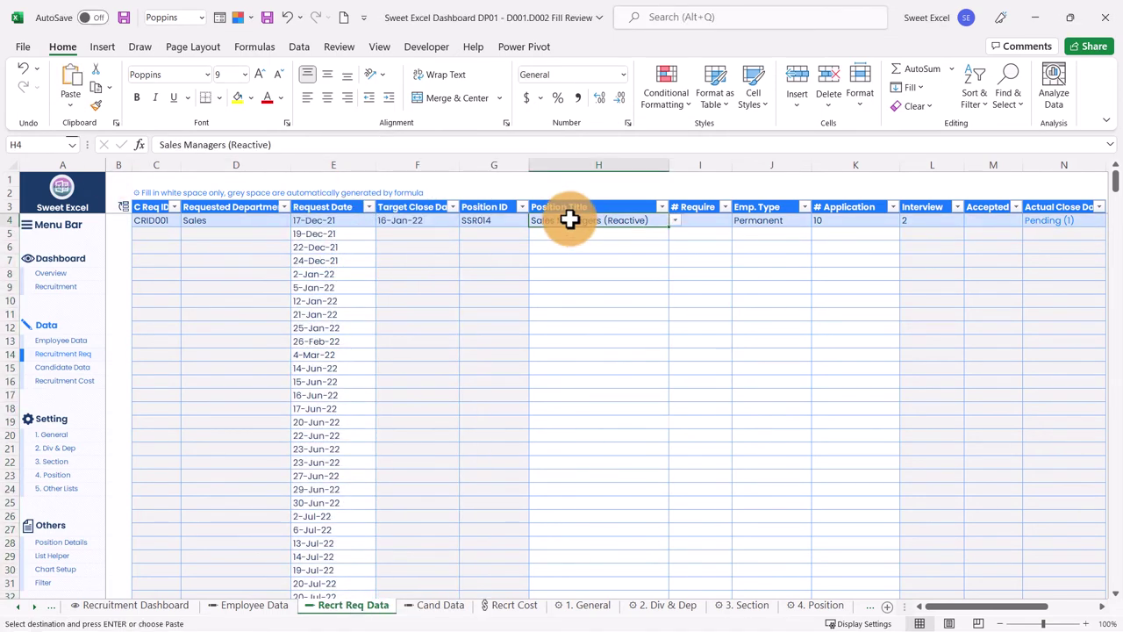
{"action": "key", "text": "ctrl+v"}
Step: Paste sample request IDs and candidate values into Cand Data, then view the Recruitment Dashboard
{"action": "left_click", "coordinate": [67, 373]}
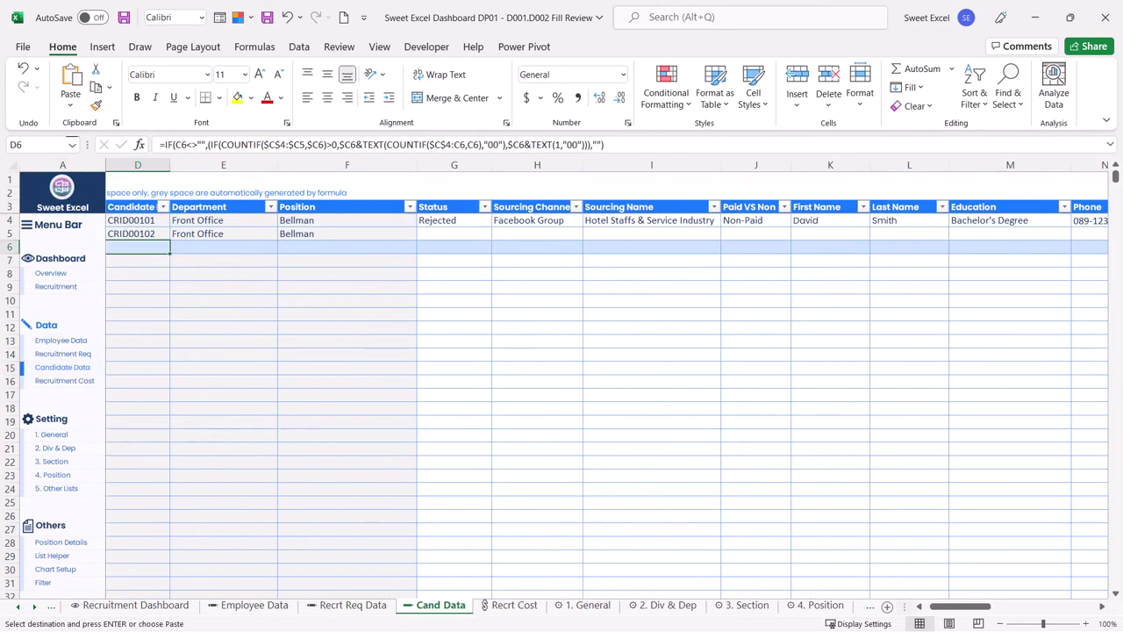
{"action": "left_click", "coordinate": [898, 602]}
{"action": "left_click", "coordinate": [149, 222]}
{"action": "key", "text": "ctrl+v"}
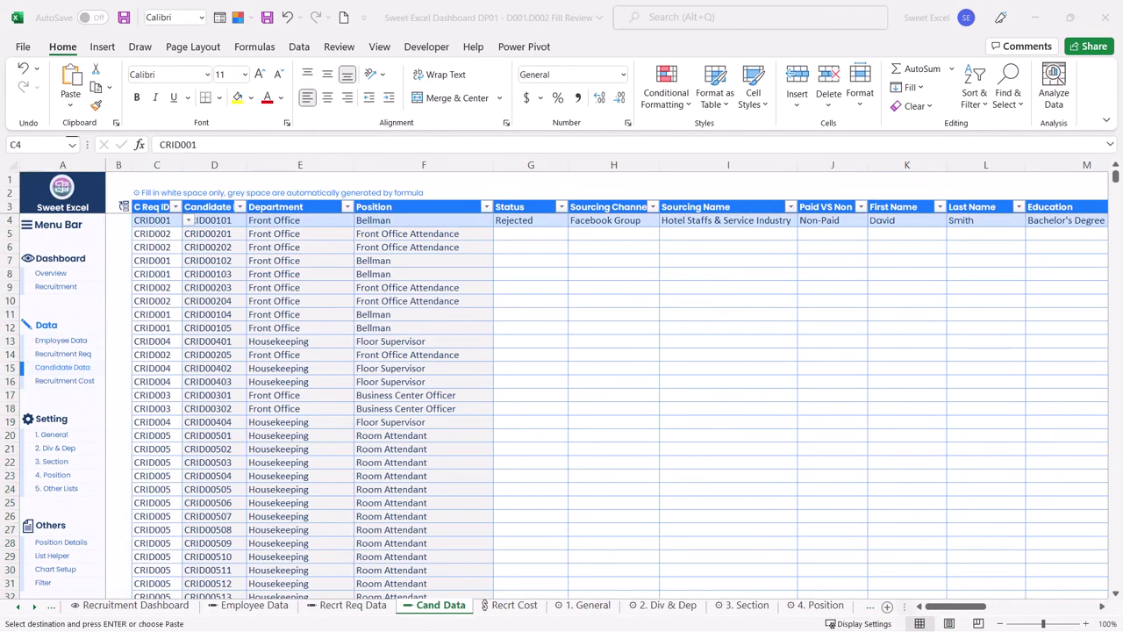
{"action": "right_click", "coordinate": [514, 218]}
{"action": "left_click", "coordinate": [587, 269]}
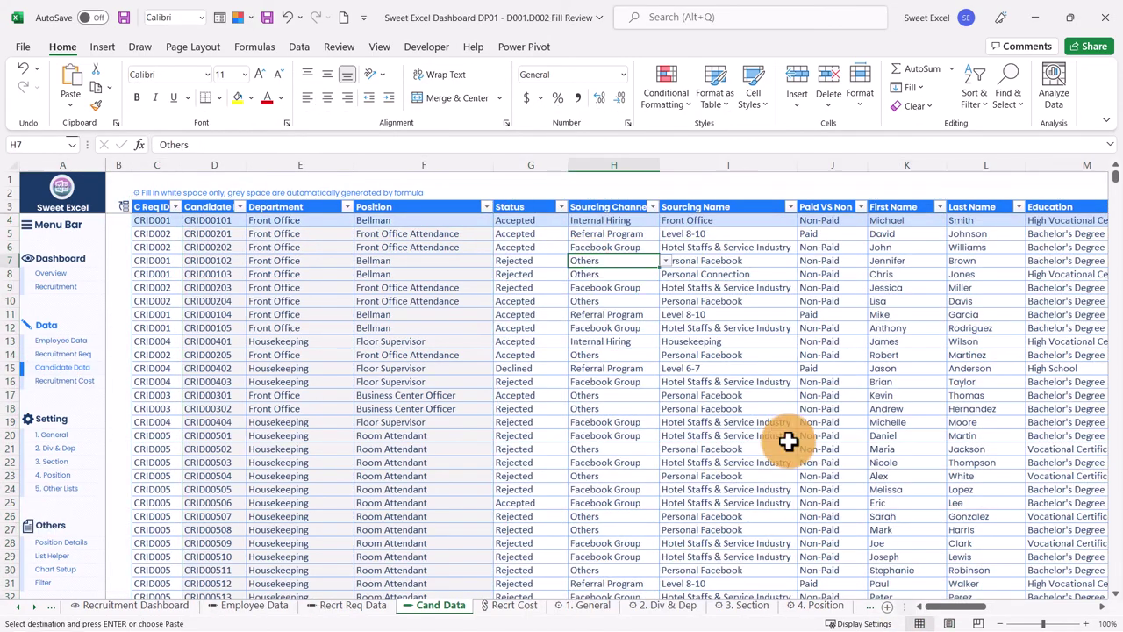
{"action": "scroll", "coordinate": [831, 470], "scroll_direction": "down", "scroll_amount": 20}
{"action": "scroll", "coordinate": [830, 466], "scroll_direction": "down", "scroll_amount": 20}
{"action": "scroll", "coordinate": [817, 429], "scroll_direction": "up", "scroll_amount": 20}
{"action": "key", "text": "ctrl+Home"}
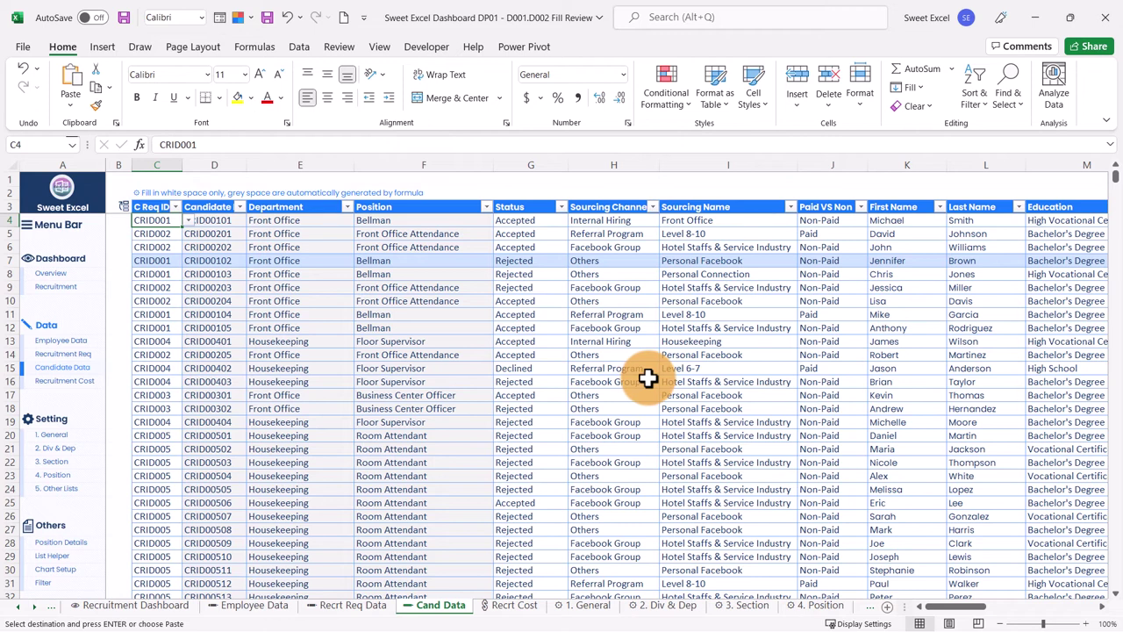
{"action": "left_click", "coordinate": [56, 286]}
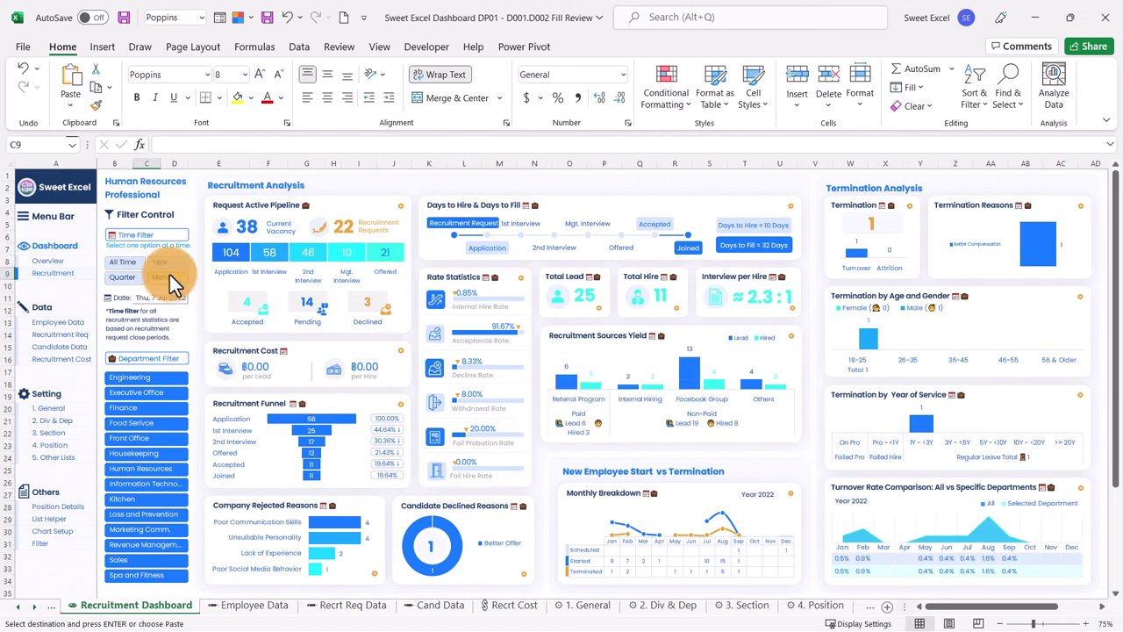
Step: Filter the dashboard to Year, select the Recruitment Cost card, and open the Recrt Cost sheet
{"action": "left_click", "coordinate": [169, 275]}
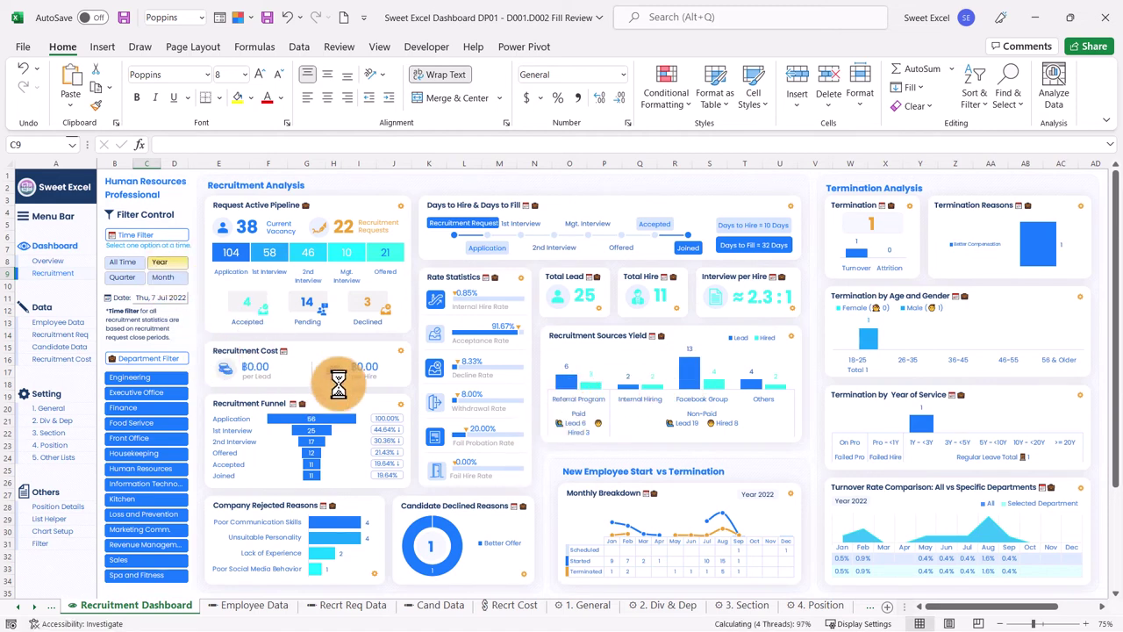
{"action": "left_click", "coordinate": [177, 280]}
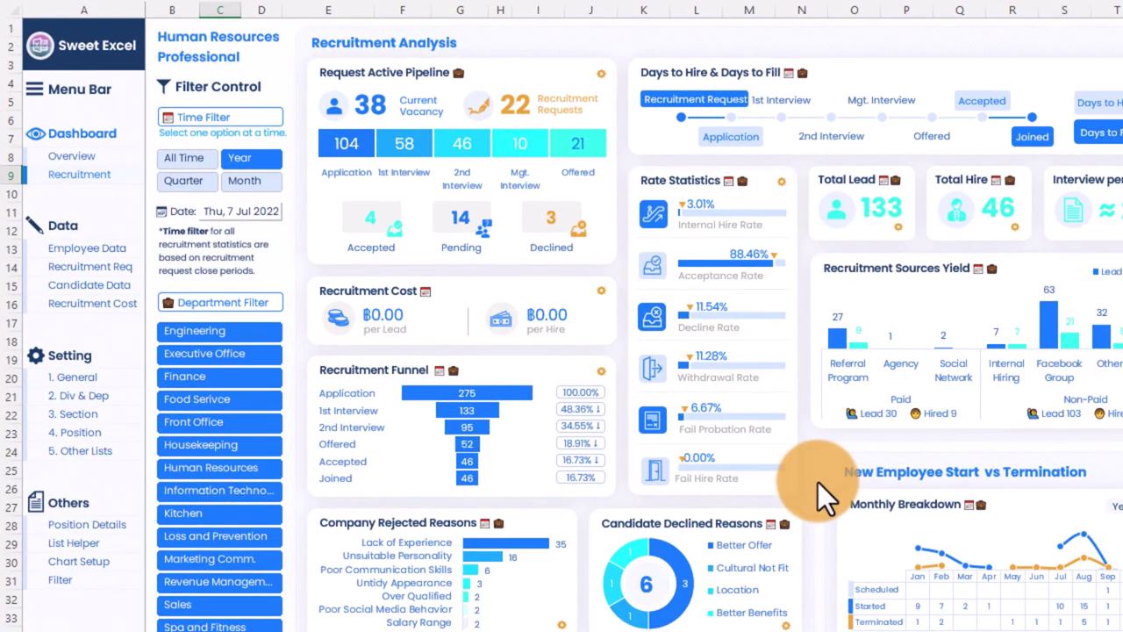
{"action": "left_click", "coordinate": [305, 326]}
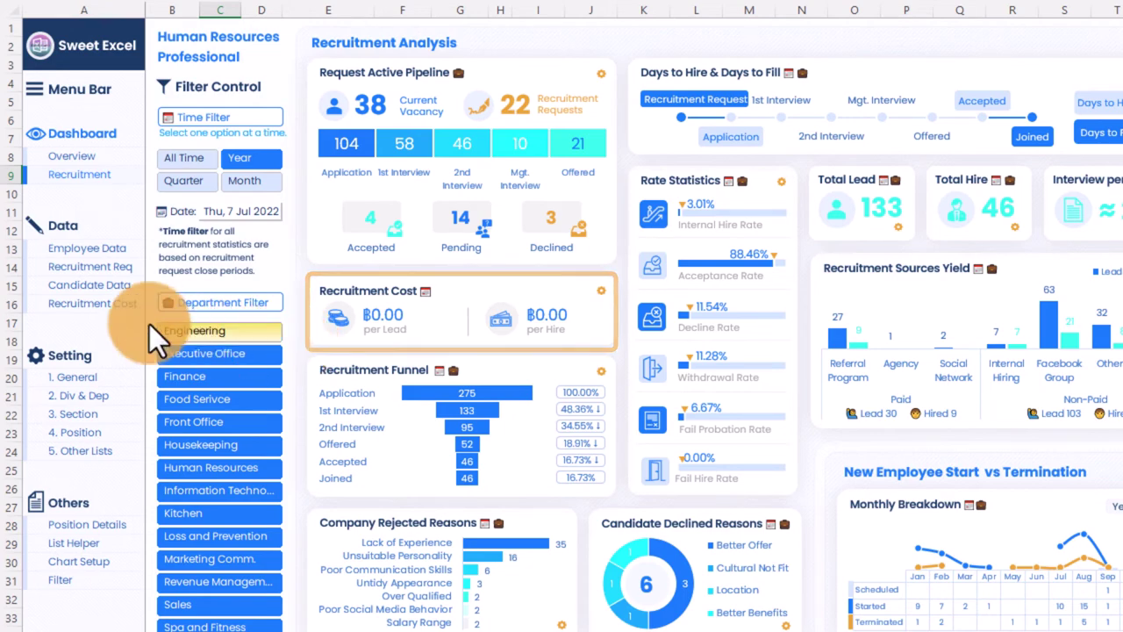
{"action": "left_click", "coordinate": [76, 308]}
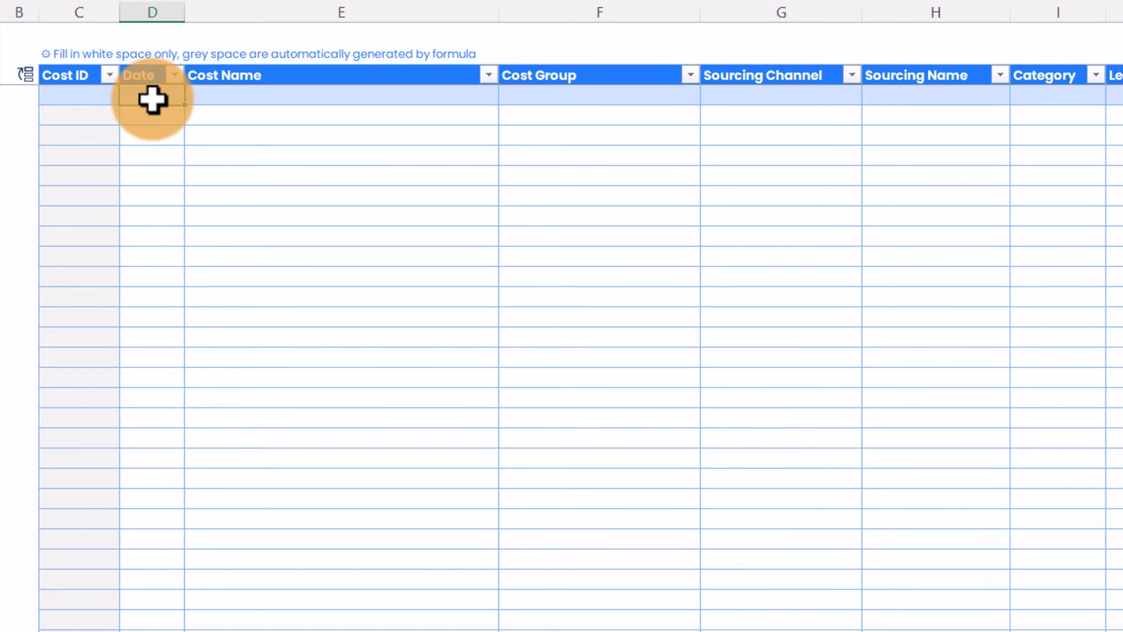
Step: Apply the mmm yy date format and enter 1/2 as the first cost's Date, shown as Jan 22
{"action": "key", "text": "ctrl+1"}
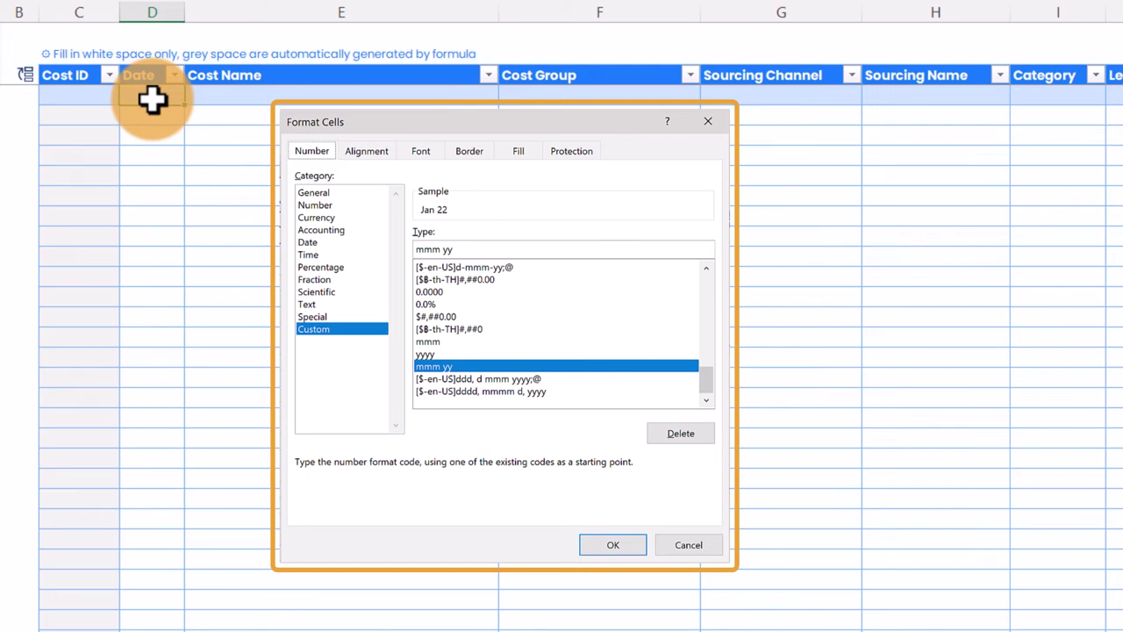
{"action": "key", "text": "Return"}
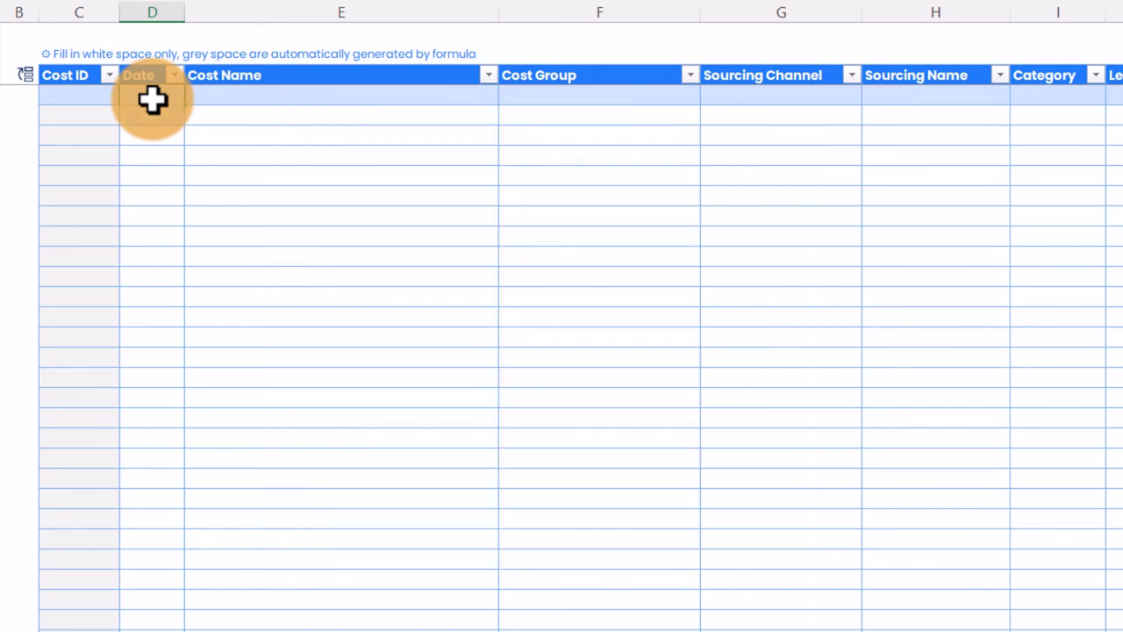
{"action": "type", "text": "1/22"}
{"action": "key", "text": "Tab"}
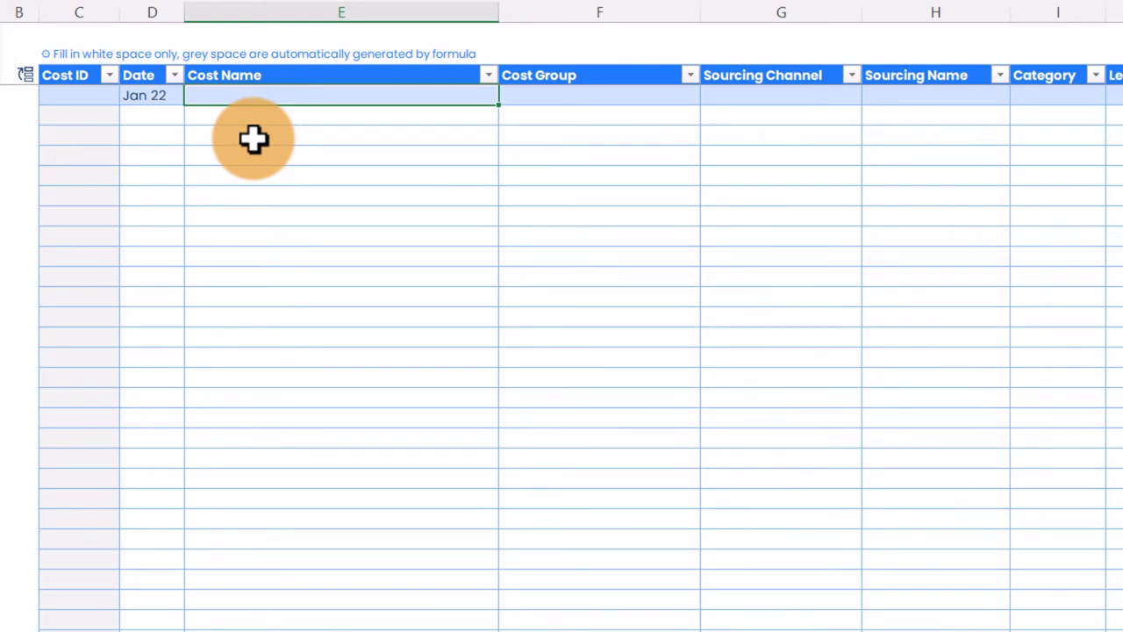
Step: Enter 'HR Officer Salary' as the first cost name with cost group Internal Recruitment Team
{"action": "type", "text": "HR Officer Salary"}
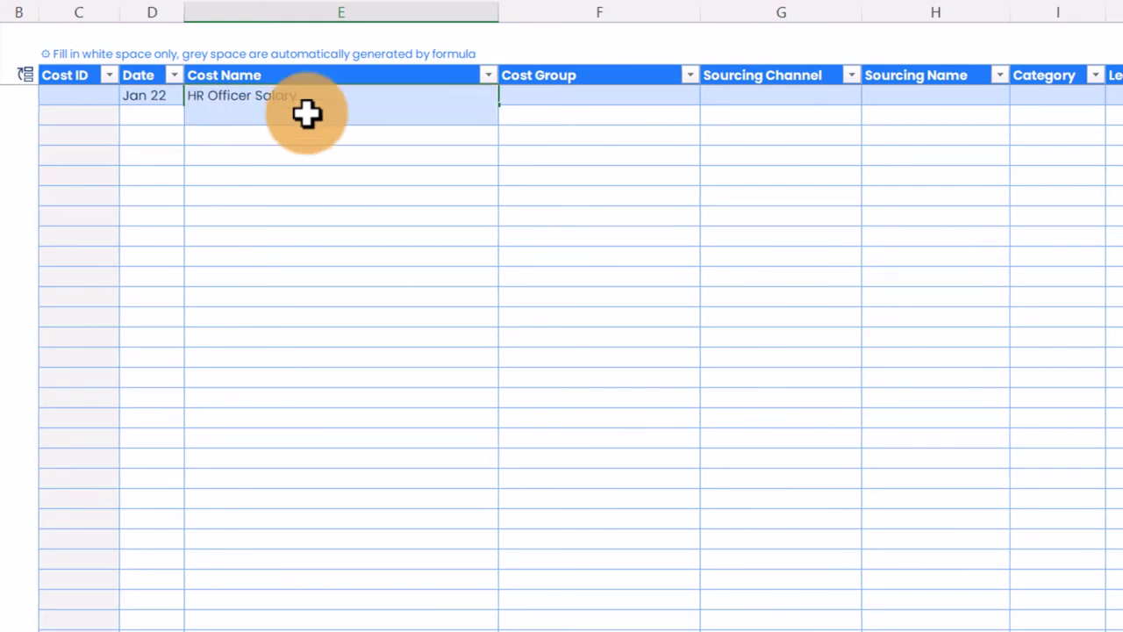
{"action": "key", "text": "Tab"}
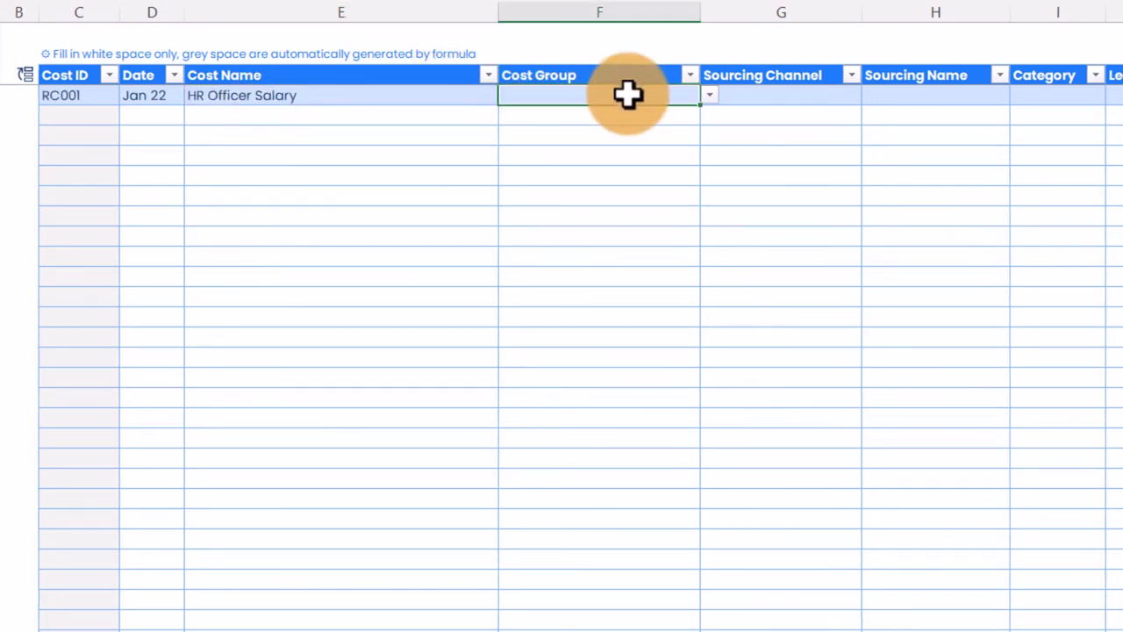
{"action": "left_click", "coordinate": [712, 99]}
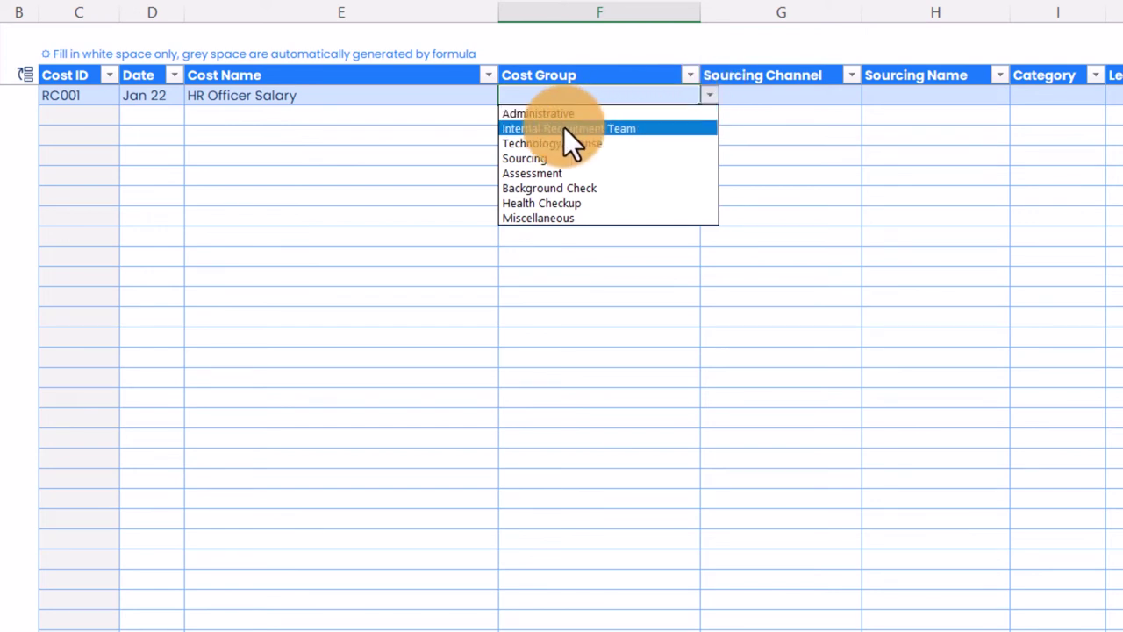
{"action": "left_click", "coordinate": [598, 130]}
{"action": "left_click", "coordinate": [821, 100]}
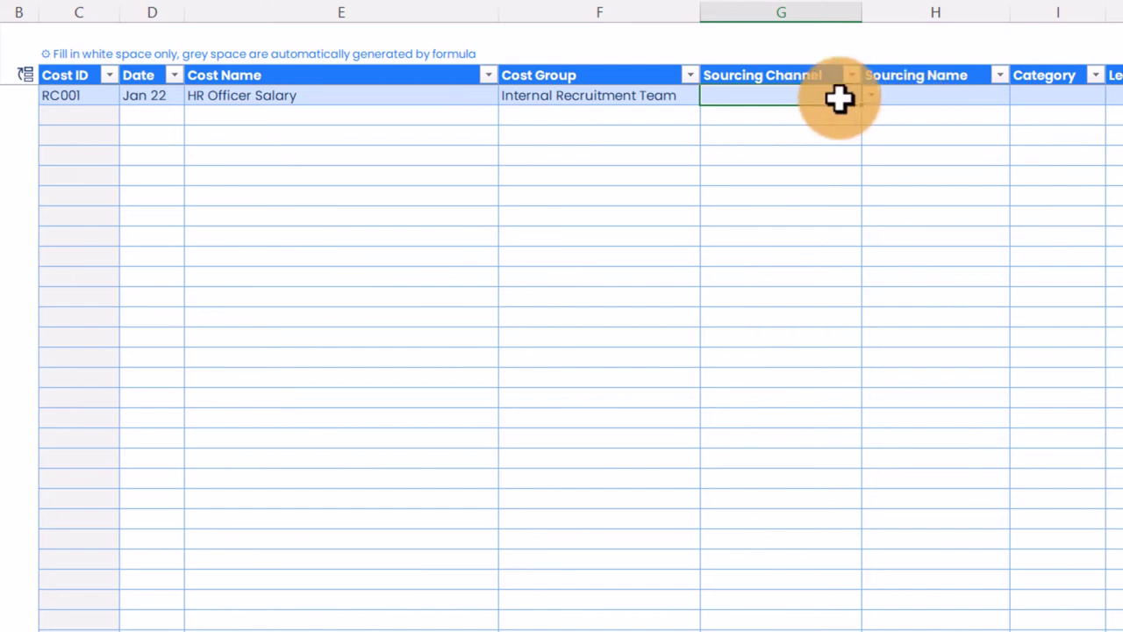
{"action": "left_click", "coordinate": [618, 100]}
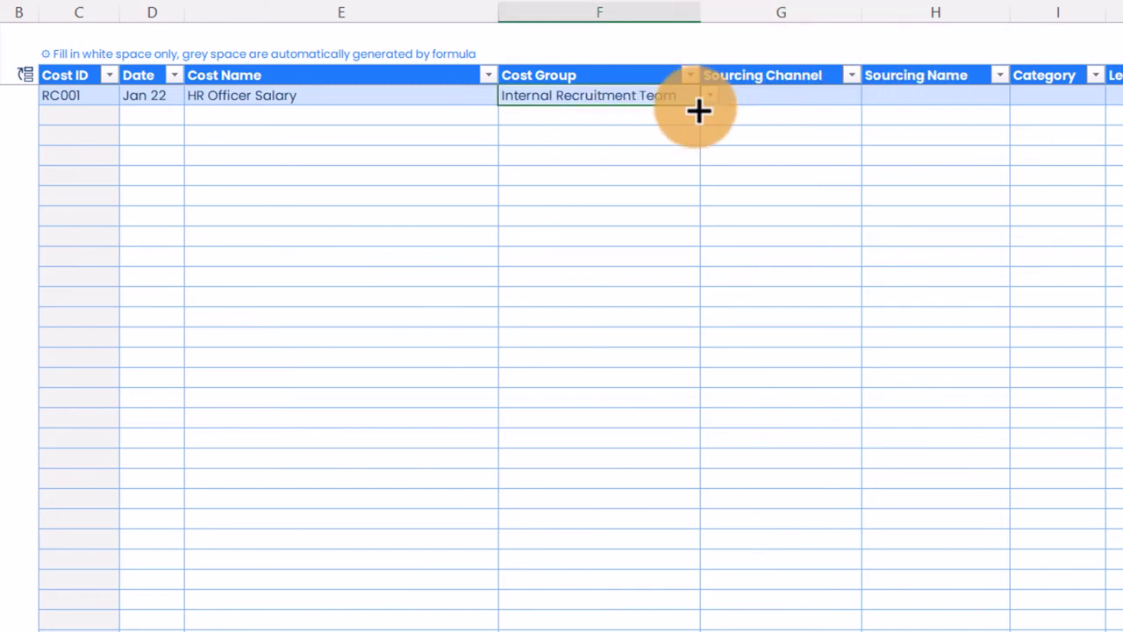
{"action": "left_click", "coordinate": [707, 95]}
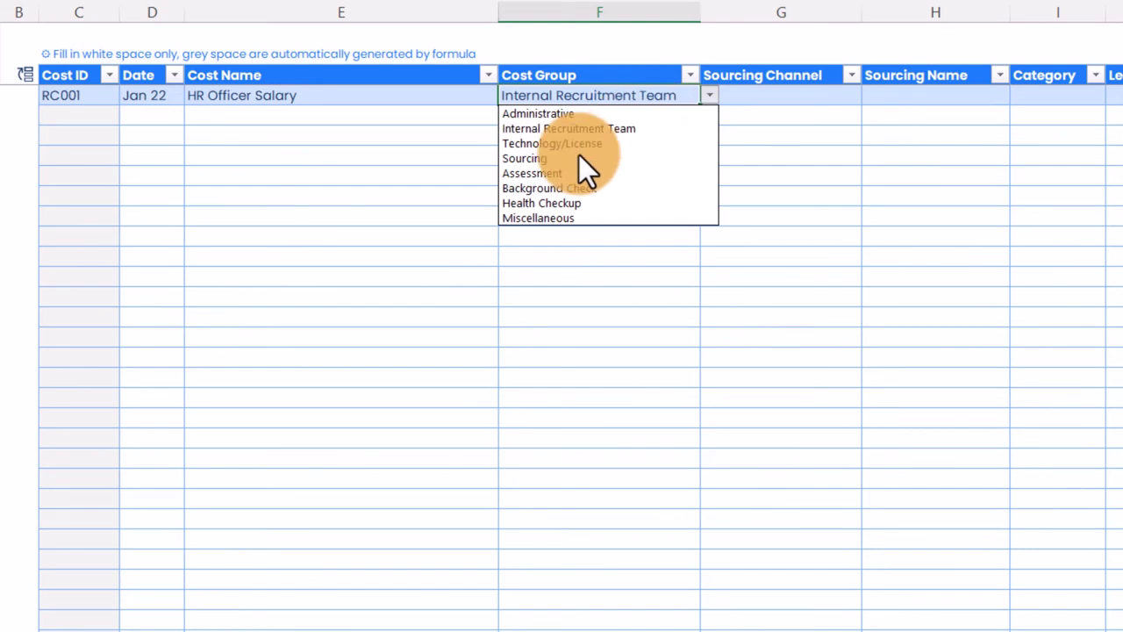
{"action": "left_click", "coordinate": [818, 101]}
Step: Set the first cost row's category to Internal
{"action": "left_click_drag", "start_coordinate": [817, 99], "coordinate": [895, 96]}
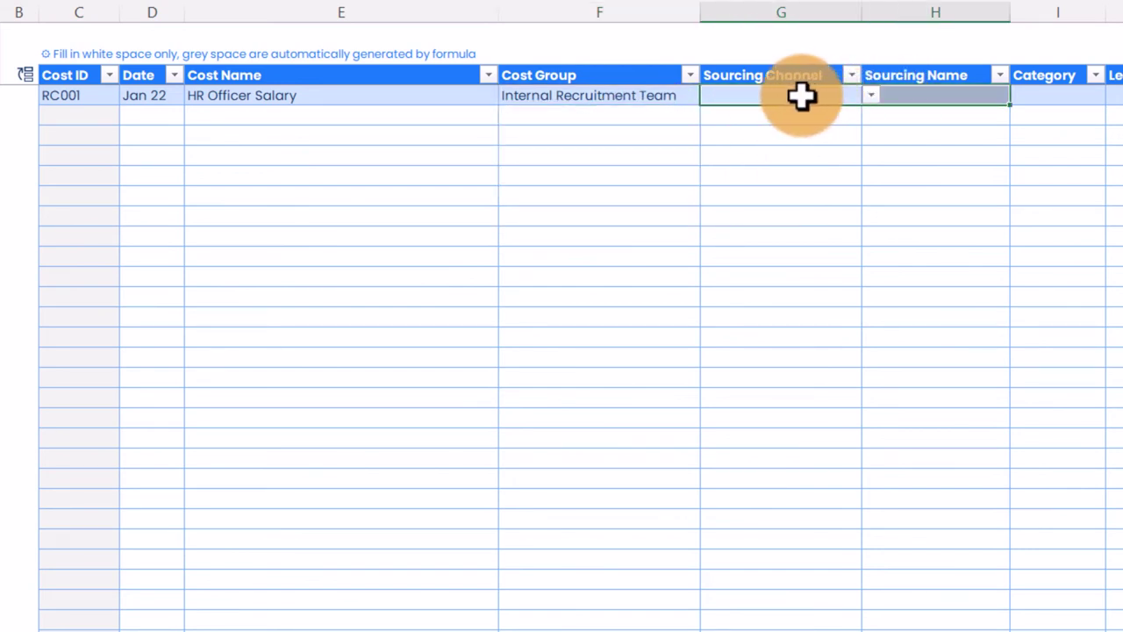
{"action": "left_click", "coordinate": [1061, 99]}
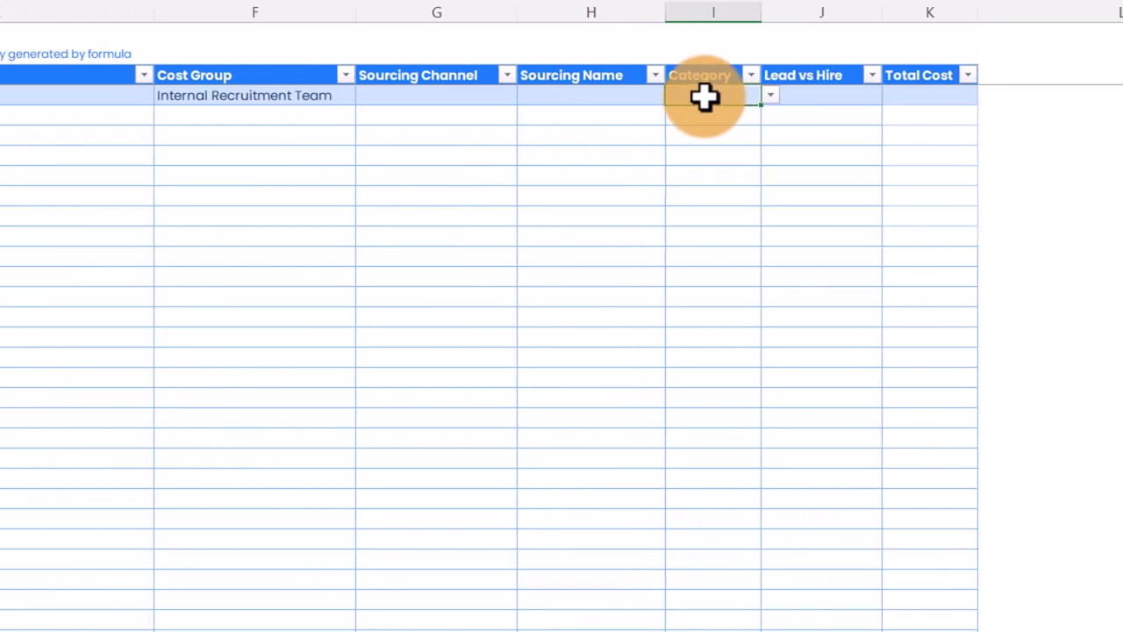
{"action": "left_click", "coordinate": [770, 96]}
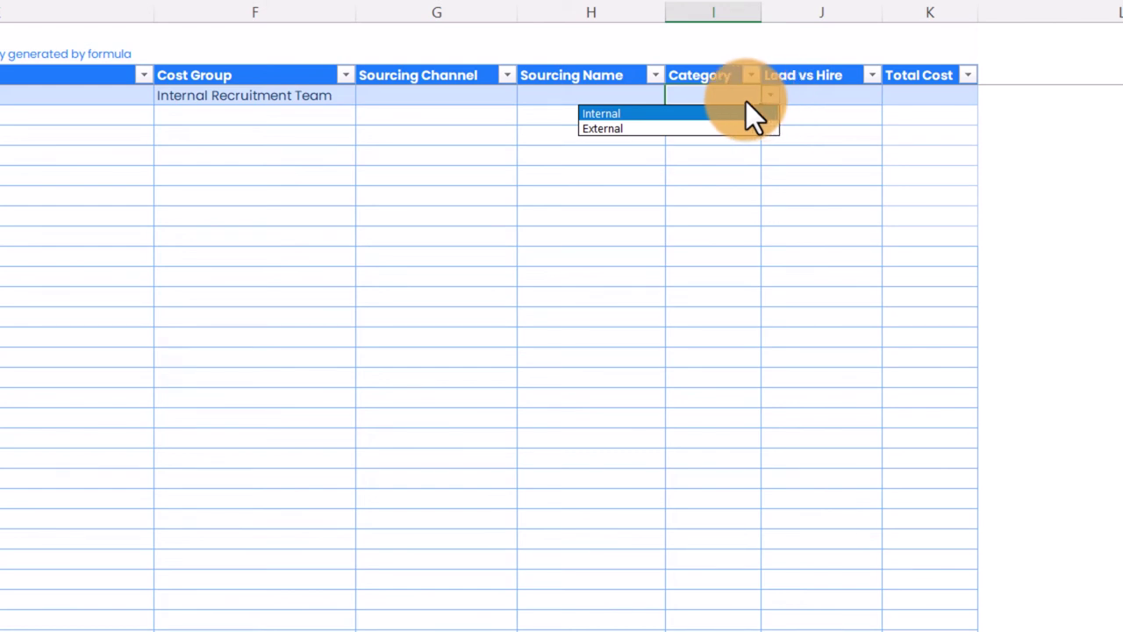
{"action": "left_click", "coordinate": [689, 114]}
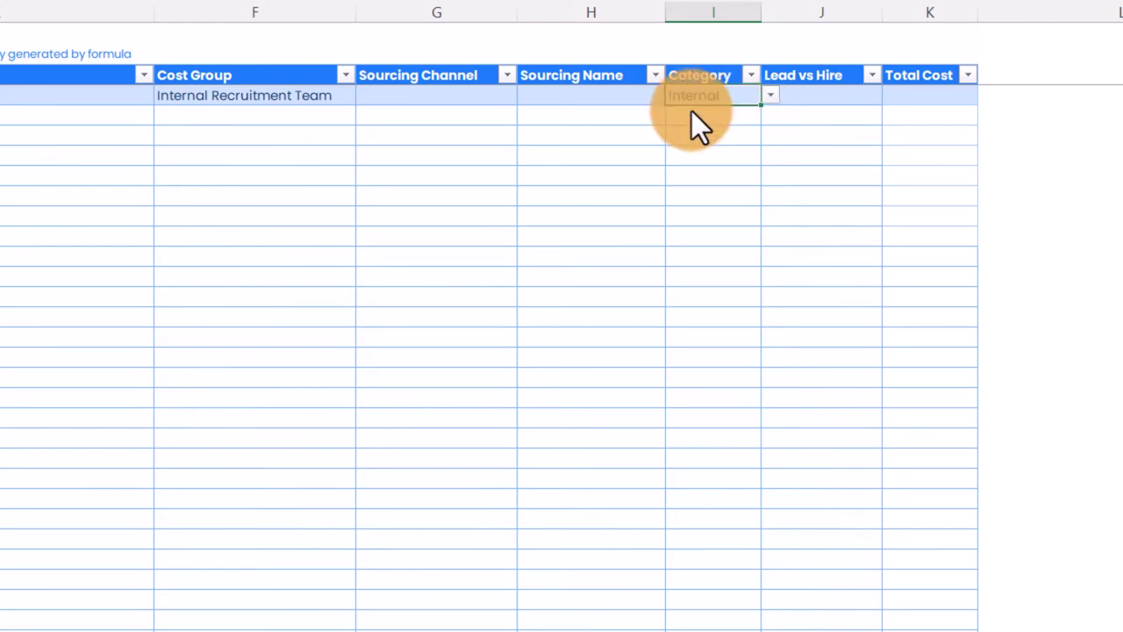
{"action": "left_click", "coordinate": [873, 102]}
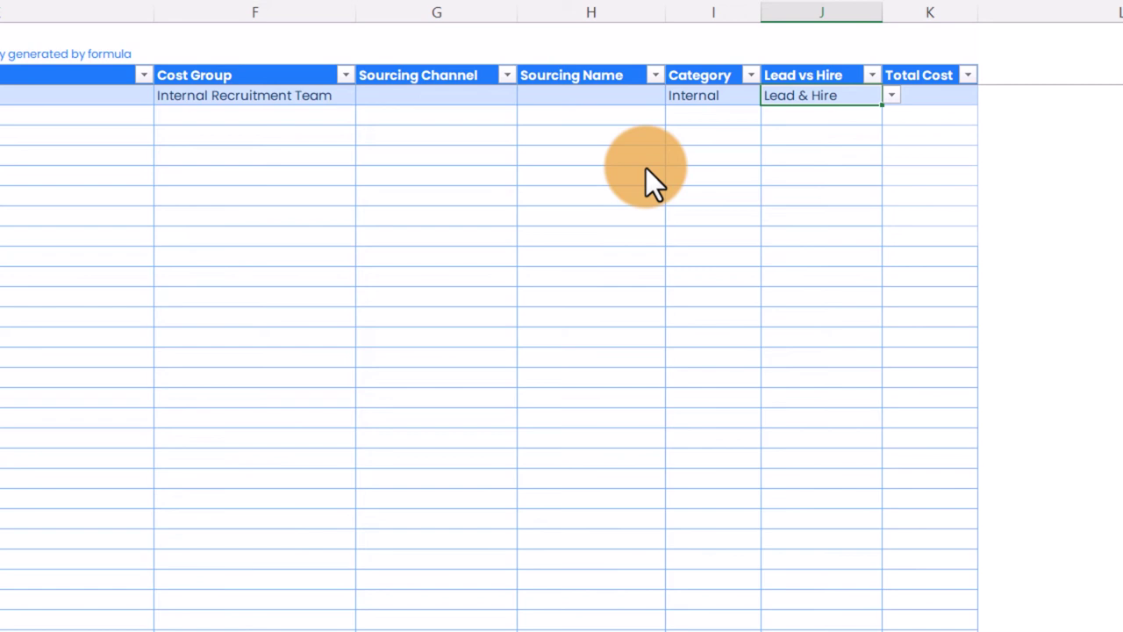
Step: Keep Lead & Hire and give the first row a Total Cost of =18000*.3
{"action": "key", "text": "Tab"}
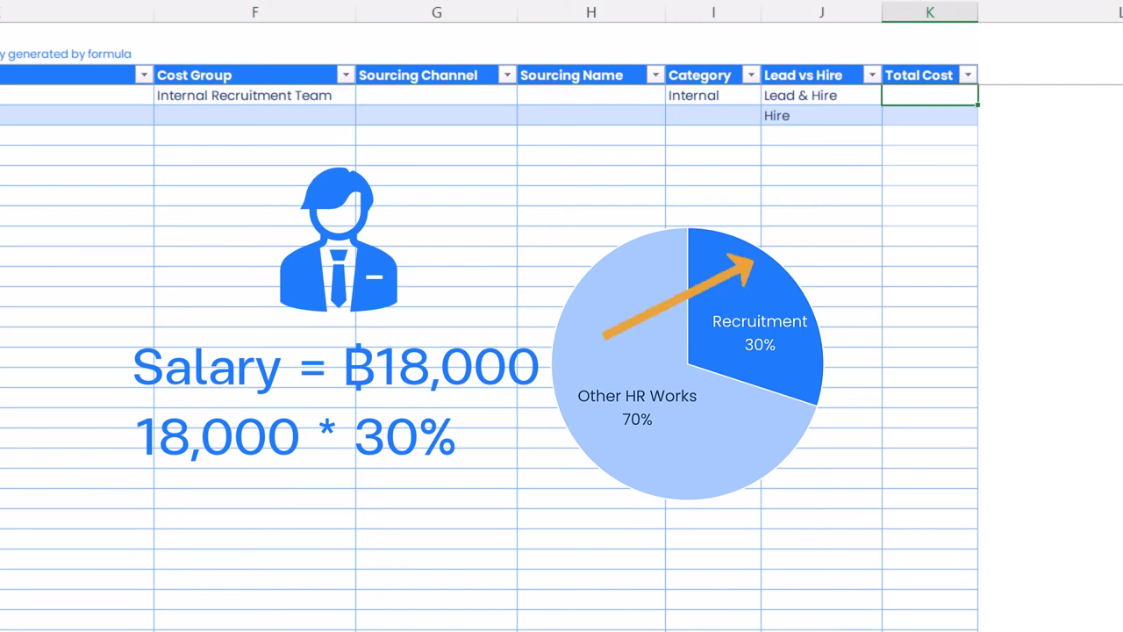
{"action": "type", "text": "="}
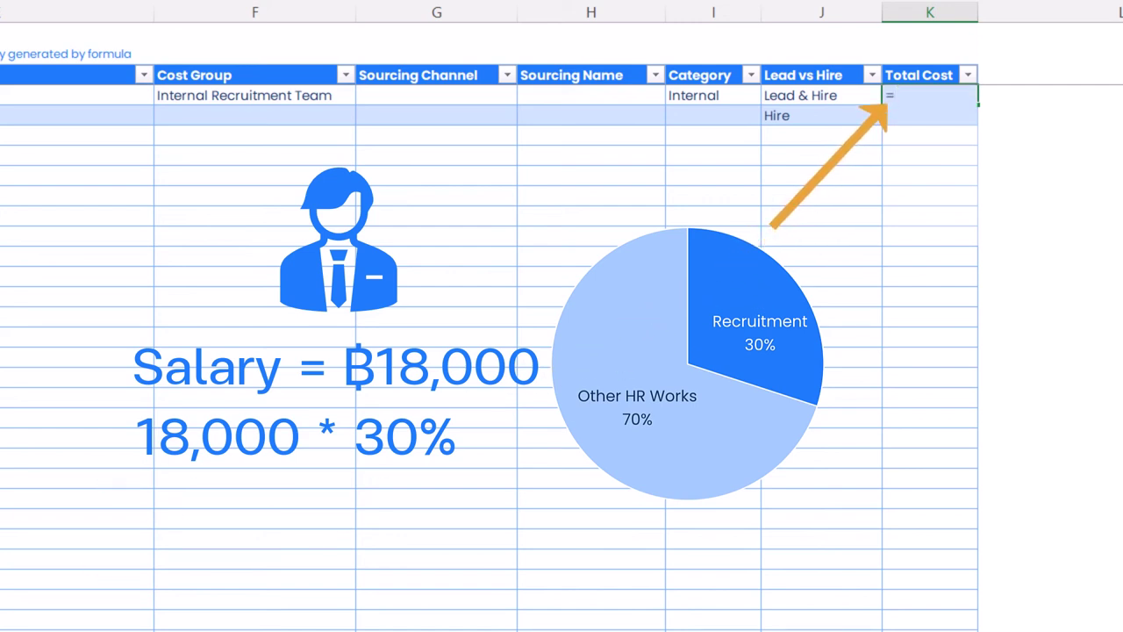
{"action": "type", "text": "18000"}
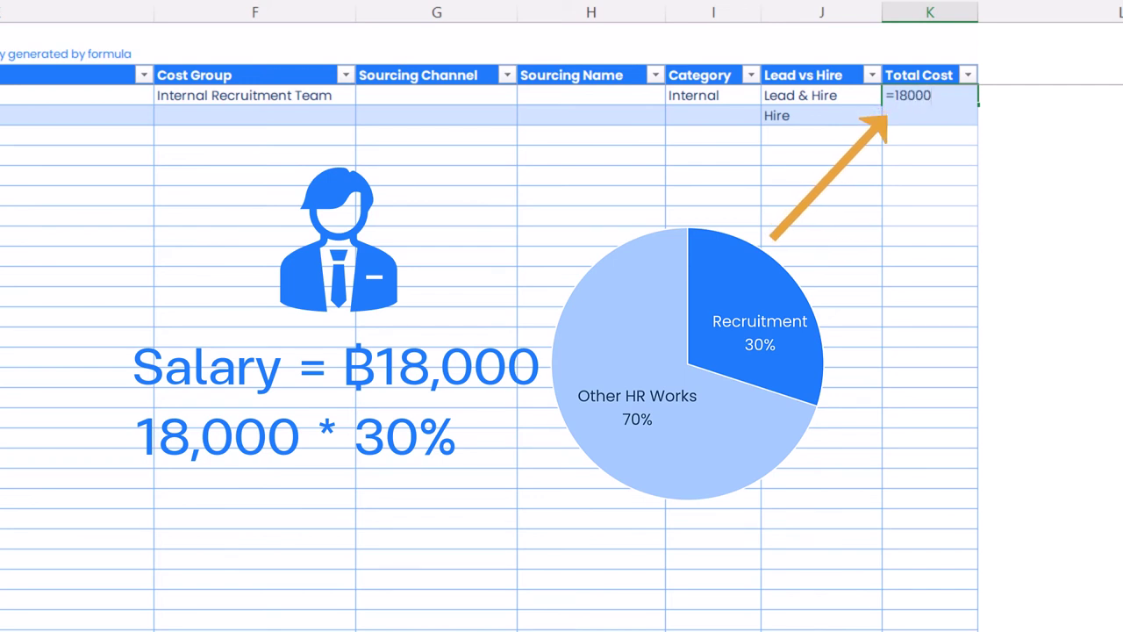
{"action": "type", "text": ".3"}
{"action": "key", "text": "Return"}
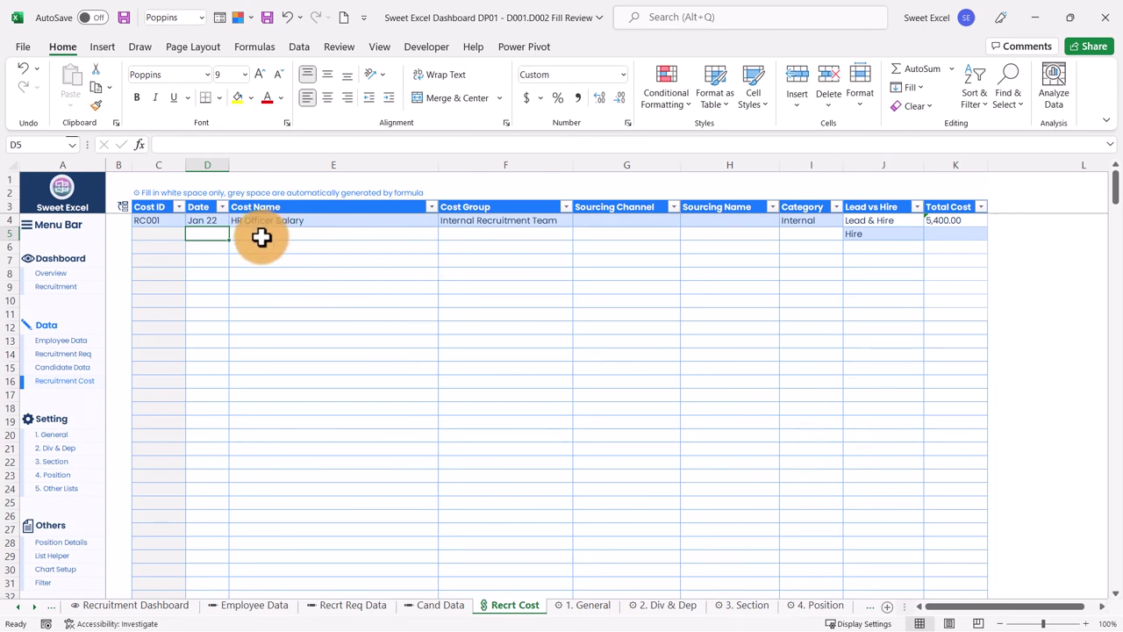
Step: Enter nine cost names: HR Officer Other C&B, HR Manager Salary, through New Employee Orientation
{"action": "type", "text": "HR Officer Other C&B"}
{"action": "key", "text": "Return"}
{"action": "type", "text": "HR Manager Salary"}
{"action": "key", "text": "Return"}
{"action": "type", "text": "HR Manager Other C&B"}
{"action": "key", "text": "Return"}
{"action": "type", "text": "Recruit"}
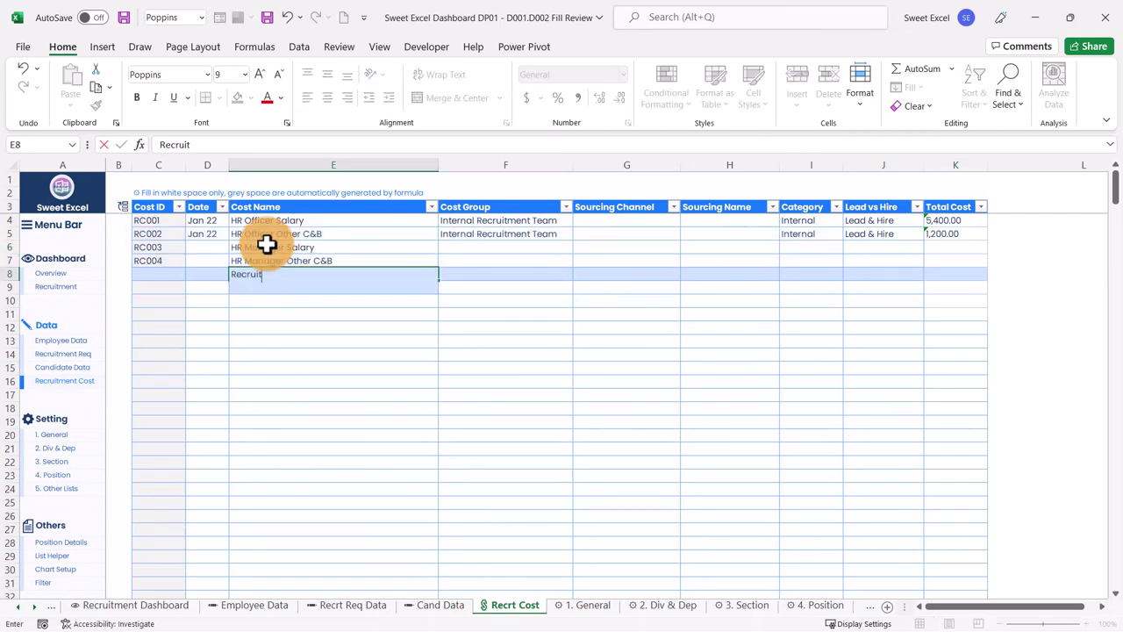
{"action": "type", "text": "ment Online Courses"}
{"action": "key", "text": "Return"}
{"action": "type", "text": "Equipment & Stationary"}
{"action": "key", "text": "Return"}
{"action": "type", "text": "Zoom"}
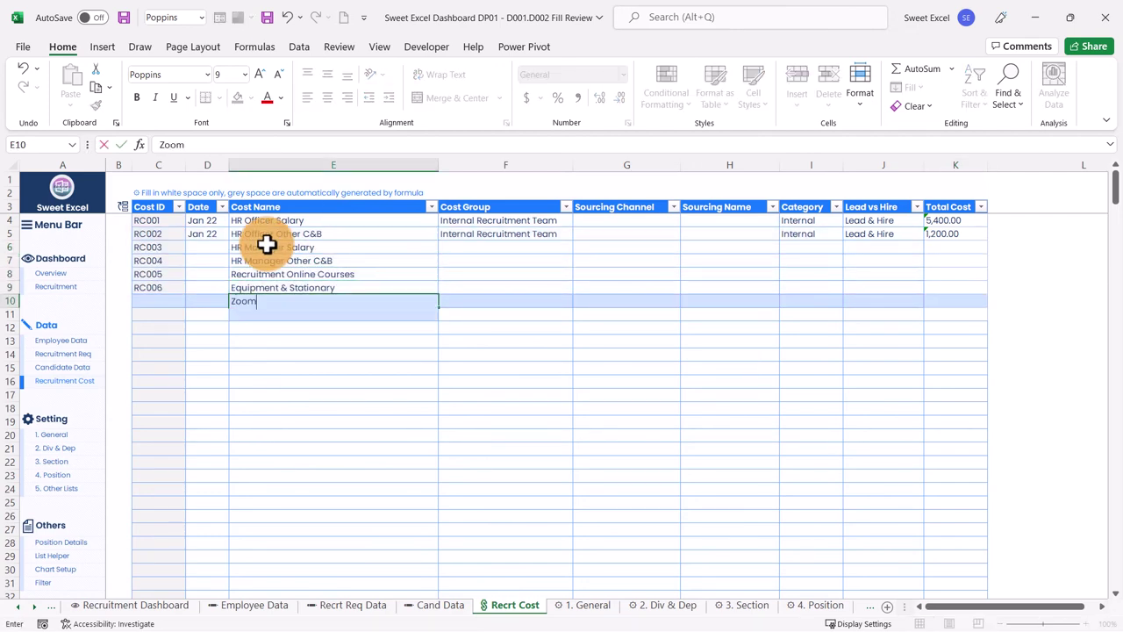
{"action": "type", "text": " Application License"}
{"action": "key", "text": "Return"}
{"action": "type", "text": "Referral Level 8-10"}
{"action": "key", "text": "Return"}
{"action": "type", "text": "Hea"}
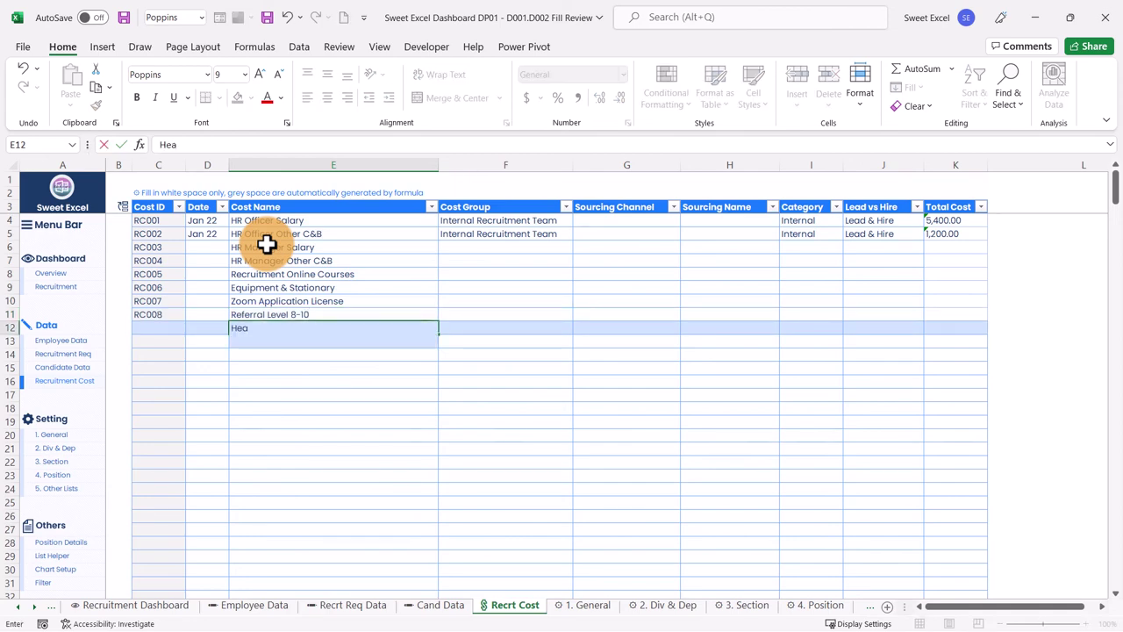
{"action": "type", "text": "lth Checkup"}
{"action": "key", "text": "Return"}
{"action": "type", "text": "New Employee Orientation"}
{"action": "key", "text": "Return"}
Step: Copy the Jan 22 dates into the date cells of the new rows
{"action": "left_click_drag", "start_coordinate": [207, 220], "coordinate": [207, 233]}
{"action": "key", "text": "ctrl+c"}
{"action": "left_click_drag", "start_coordinate": [207, 246], "coordinate": [207, 341]}
{"action": "key", "text": "ctrl+v"}
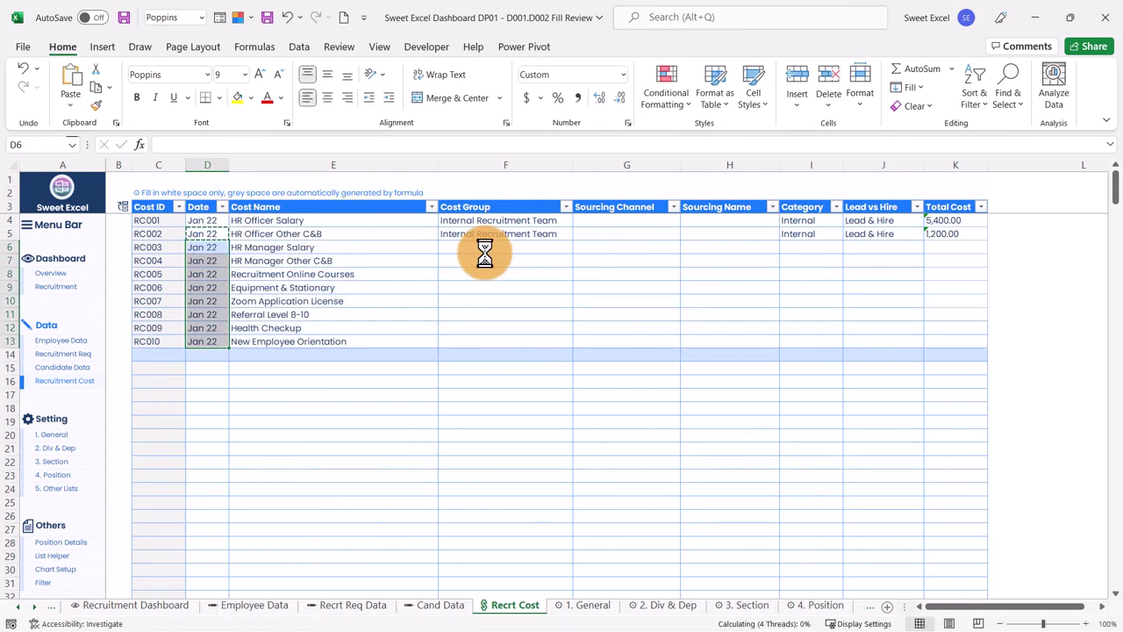
Step: Choose cost groups for the new rows, e.g. Internal Recruitment Team, Administrative, Miscellaneous
{"action": "left_click", "coordinate": [576, 247]}
{"action": "left_click", "coordinate": [517, 284]}
{"action": "left_click", "coordinate": [576, 273]}
{"action": "left_click", "coordinate": [488, 301]}
{"action": "left_click", "coordinate": [576, 301]}
{"action": "left_click", "coordinate": [576, 314]}
{"action": "left_click", "coordinate": [576, 327]}
{"action": "left_click", "coordinate": [578, 342]}
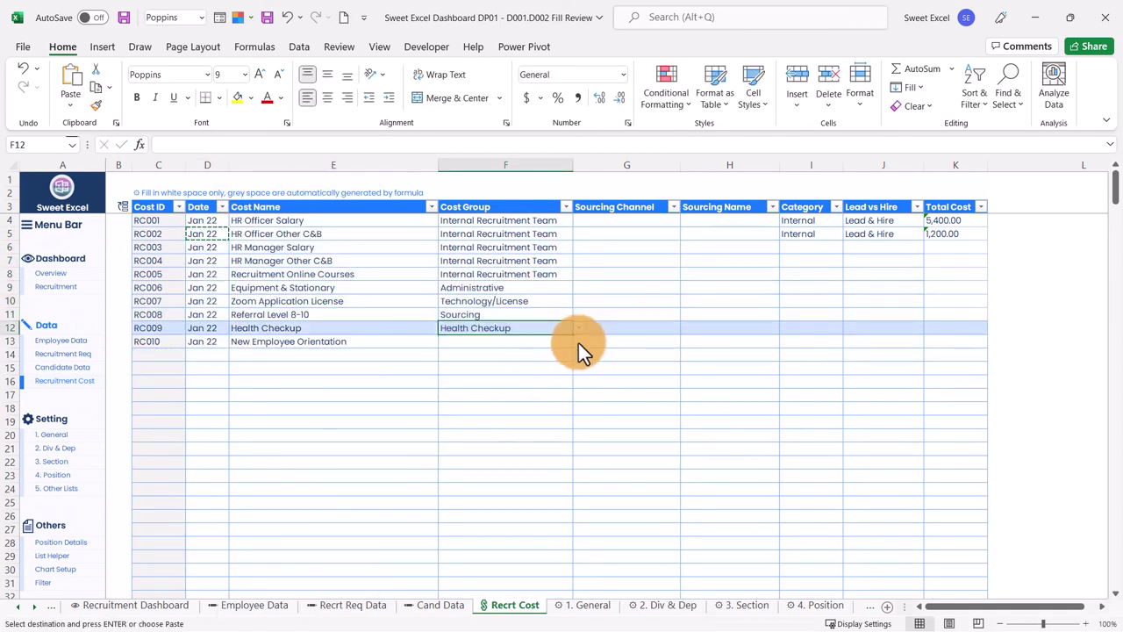
{"action": "left_click", "coordinate": [553, 341]}
{"action": "left_click", "coordinate": [578, 342]}
Step: Set the referral row's sourcing channel to Referral Program and sourcing name to Level 8-10
{"action": "left_click", "coordinate": [466, 425]}
{"action": "left_click", "coordinate": [626, 314]}
{"action": "left_click", "coordinate": [686, 314]}
{"action": "left_click", "coordinate": [614, 327]}
{"action": "left_click", "coordinate": [724, 316]}
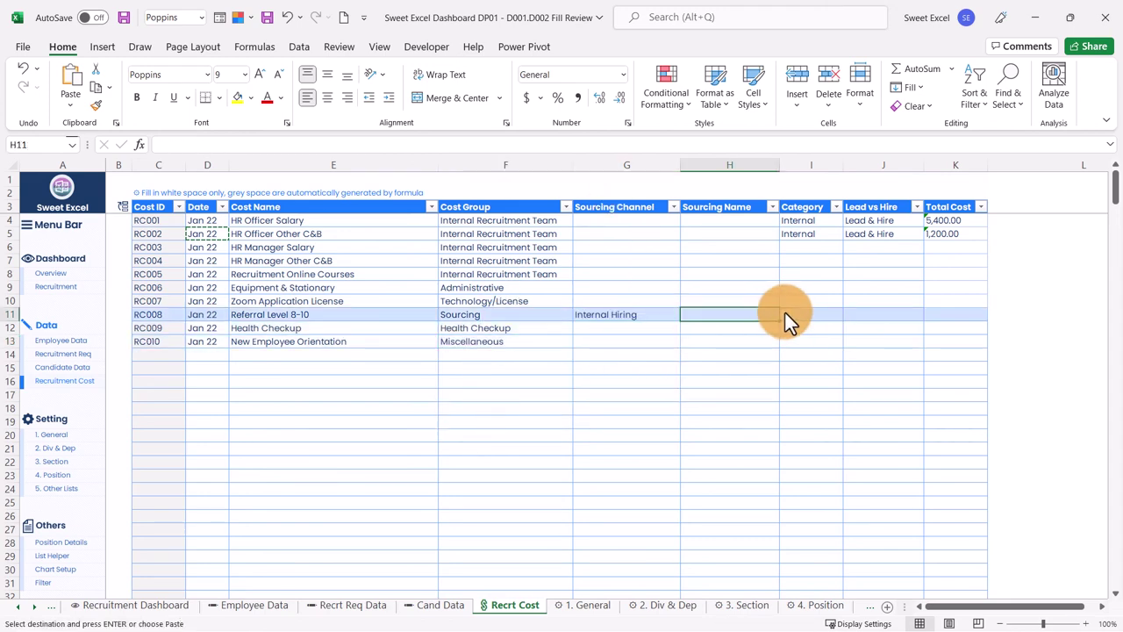
{"action": "left_click", "coordinate": [649, 314]}
{"action": "left_click", "coordinate": [688, 314]}
{"action": "left_click", "coordinate": [605, 375]}
{"action": "left_click", "coordinate": [729, 314]}
Step: Set the category for each new row, starting with Internal for HR Manager Salary
{"action": "left_click", "coordinate": [786, 314]}
{"action": "left_click", "coordinate": [710, 353]}
{"action": "left_click", "coordinate": [811, 247]}
{"action": "left_click", "coordinate": [849, 247]}
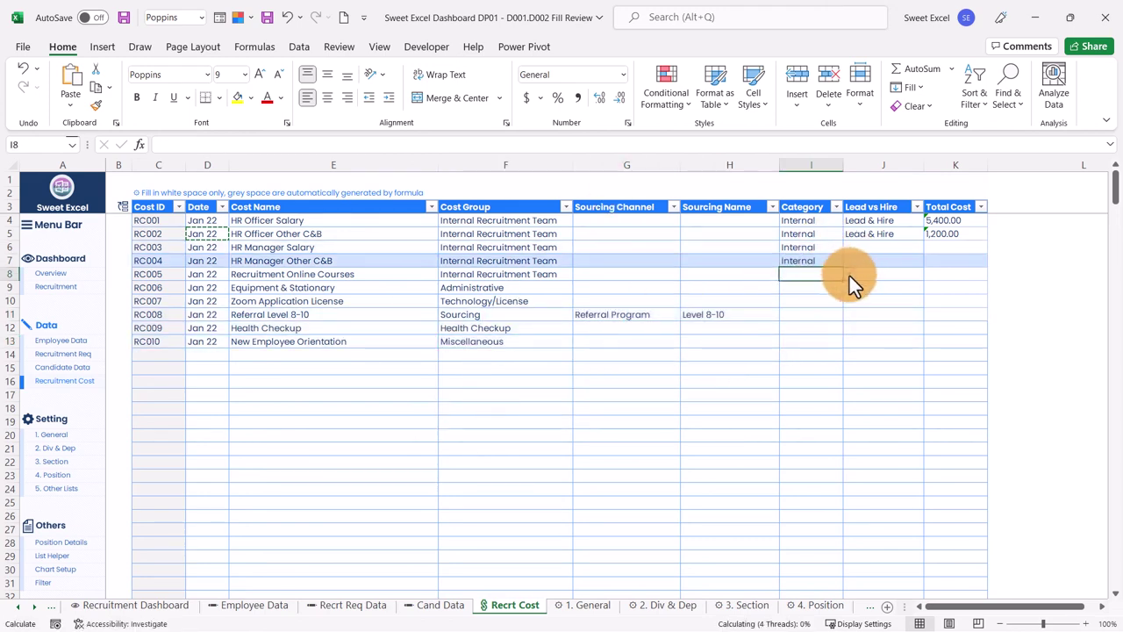
{"action": "left_click", "coordinate": [849, 276]}
{"action": "left_click", "coordinate": [849, 301]}
{"action": "left_click", "coordinate": [826, 340]}
Step: Copy the existing Lead vs Hire values into the remaining rows
{"action": "left_click_drag", "start_coordinate": [883, 220], "coordinate": [883, 234]}
{"action": "key", "text": "ctrl+c"}
{"action": "left_click_drag", "start_coordinate": [883, 247], "coordinate": [883, 341]}
{"action": "right_click", "coordinate": [864, 289]}
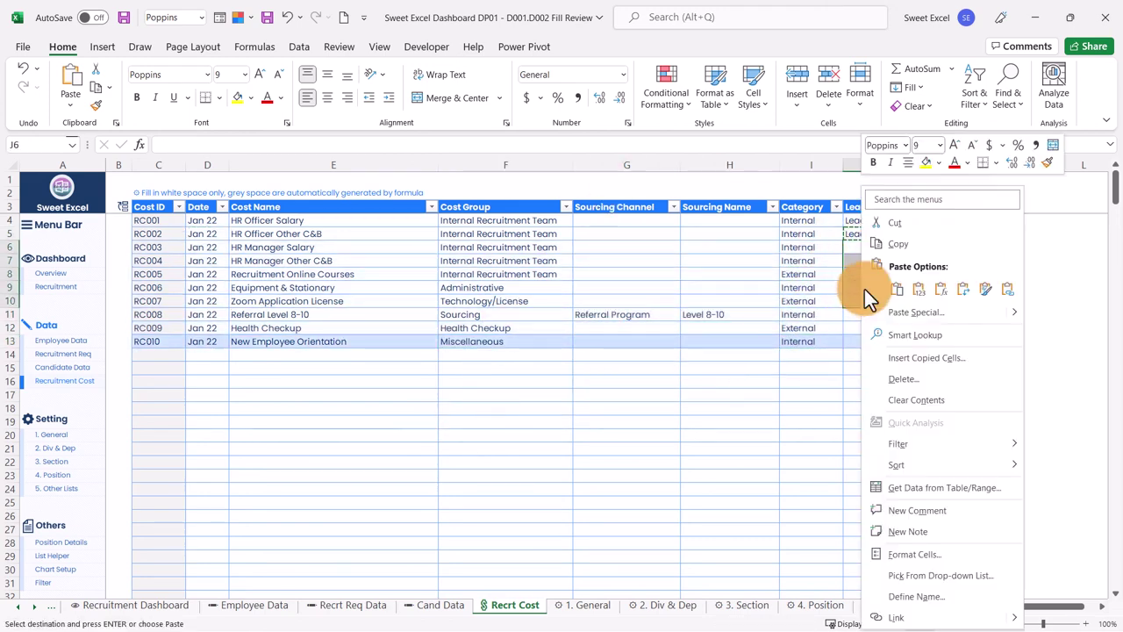
{"action": "left_click", "coordinate": [896, 289]}
Step: Enter the remaining total costs: =75000*.2, =9000*.2, 3000, 700/800, 3000, 6000, 2000
{"action": "left_click", "coordinate": [940, 247]}
{"action": "type", "text": "=75000*.2"}
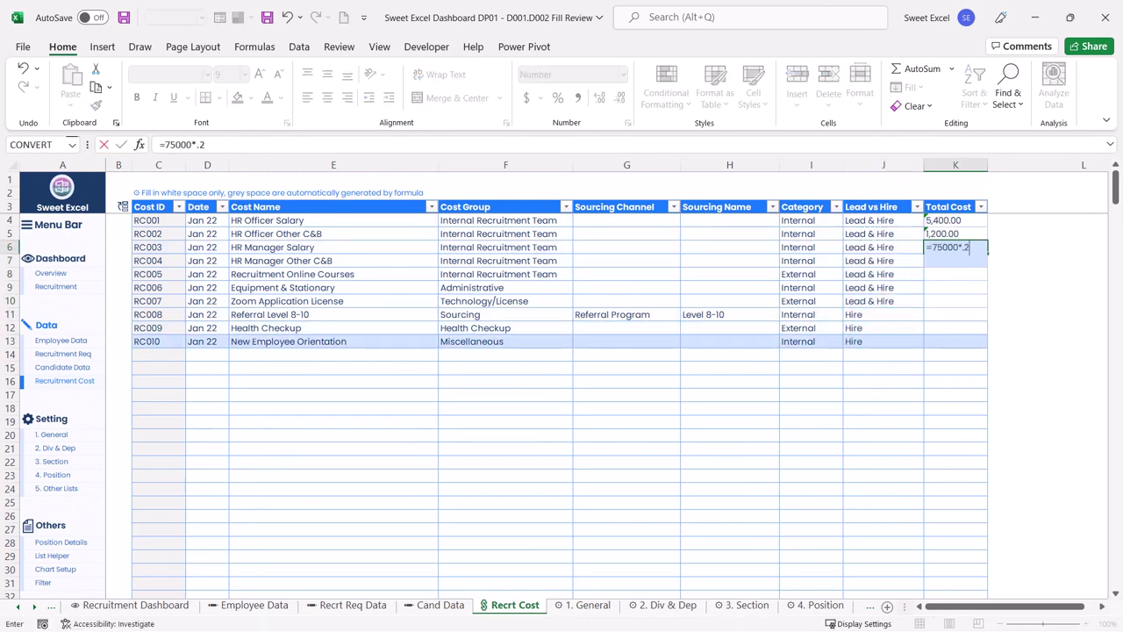
{"action": "key", "text": "Return"}
{"action": "type", "text": "=9000*.2"}
{"action": "key", "text": "Return"}
{"action": "type", "text": "3000"}
{"action": "key", "text": "Return"}
{"action": "type", "text": "700"}
{"action": "key", "text": "Return"}
{"action": "type", "text": "800 "}
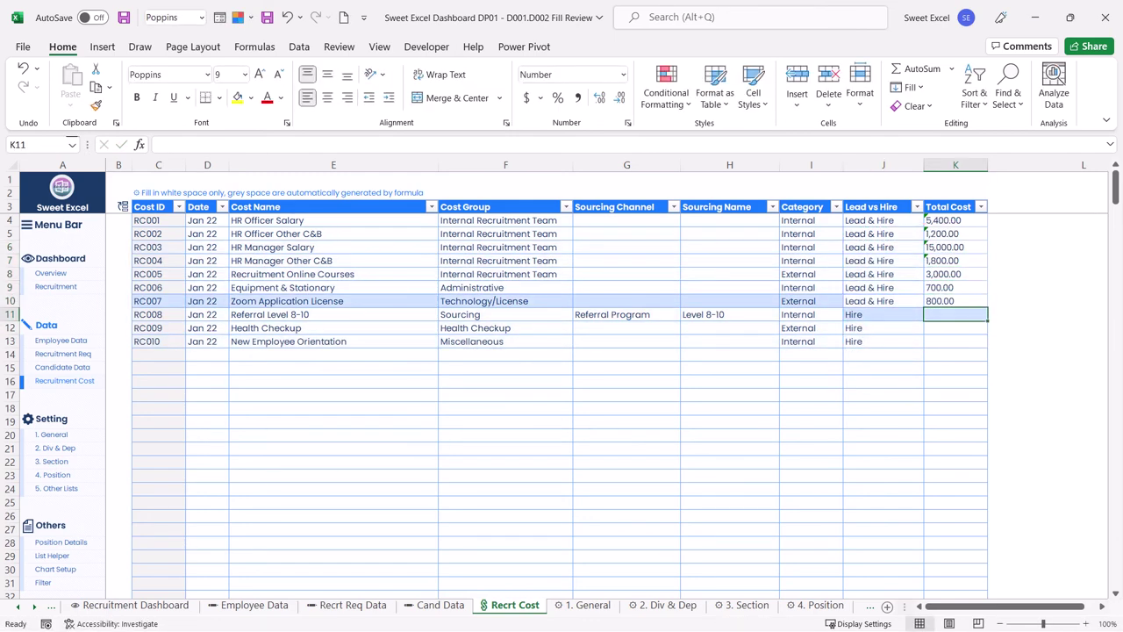
{"action": "type", "text": "3000"}
{"action": "key", "text": "Return"}
{"action": "type", "text": "6000"}
{"action": "key", "text": "Return"}
{"action": "type", "text": "2000"}
{"action": "key", "text": "Return"}
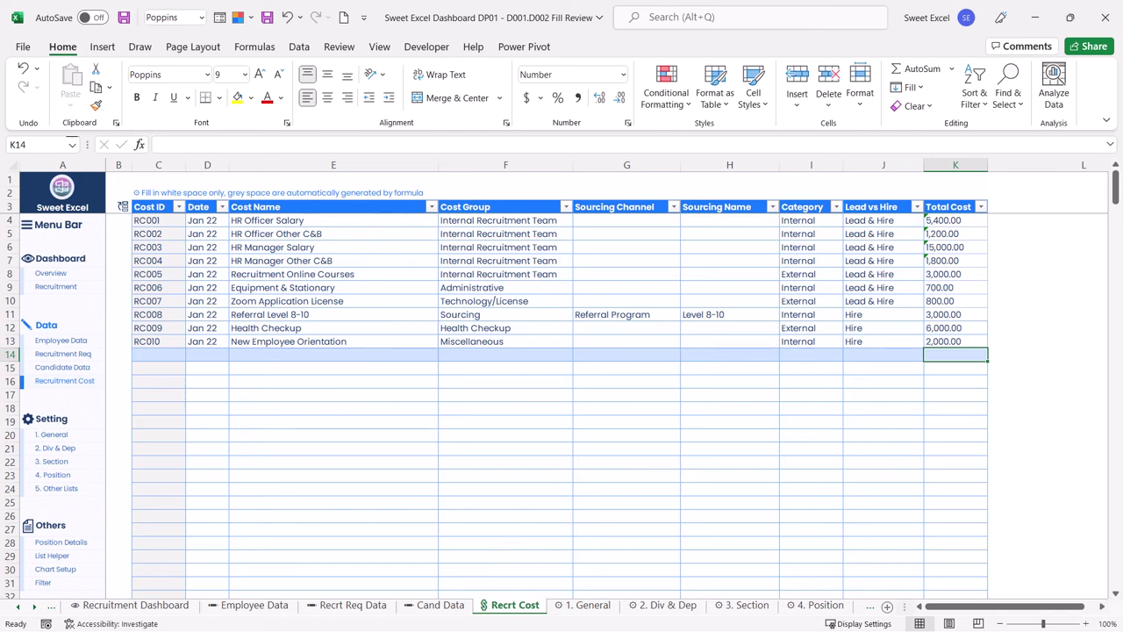
{"action": "left_click_drag", "start_coordinate": [422, 220], "coordinate": [429, 260]}
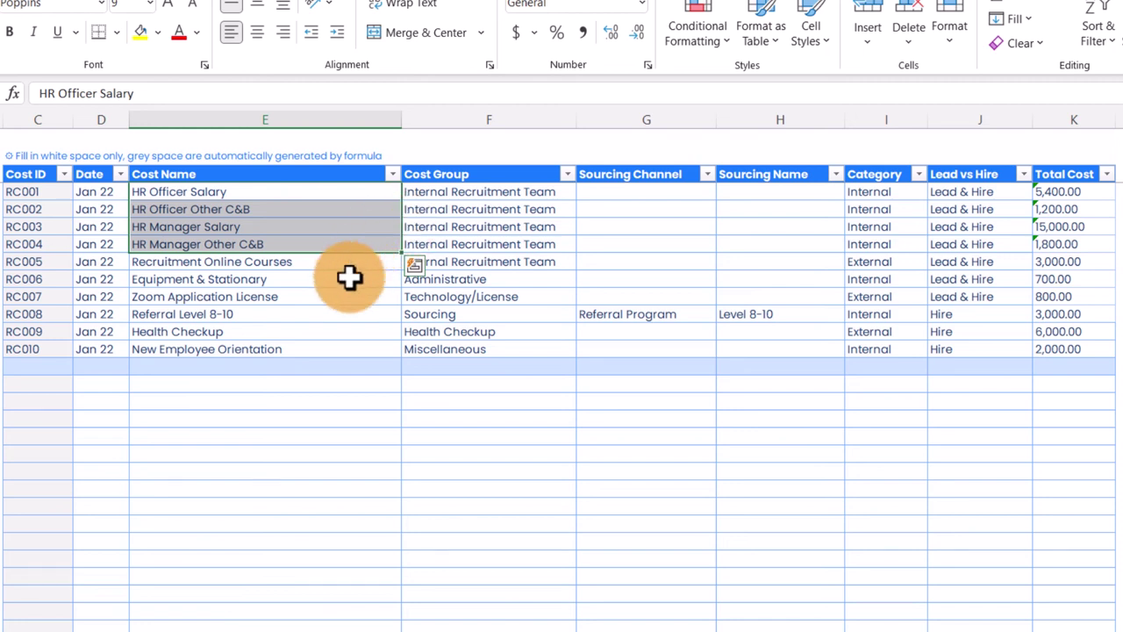
{"action": "left_click", "coordinate": [355, 261]}
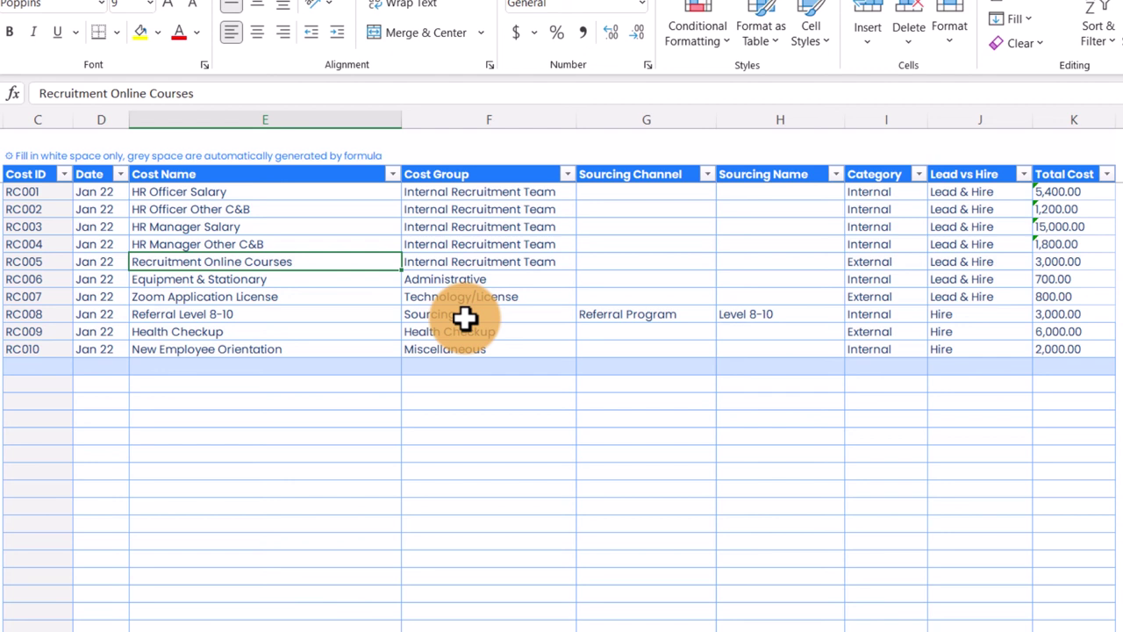
{"action": "key", "text": "Down"}
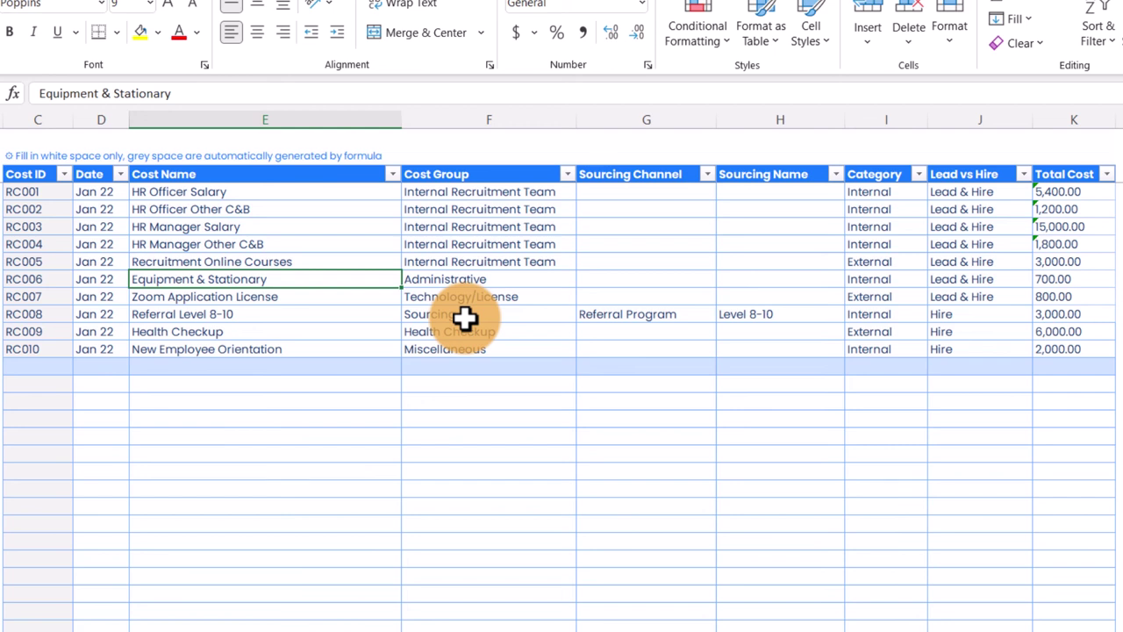
{"action": "key", "text": "Right"}
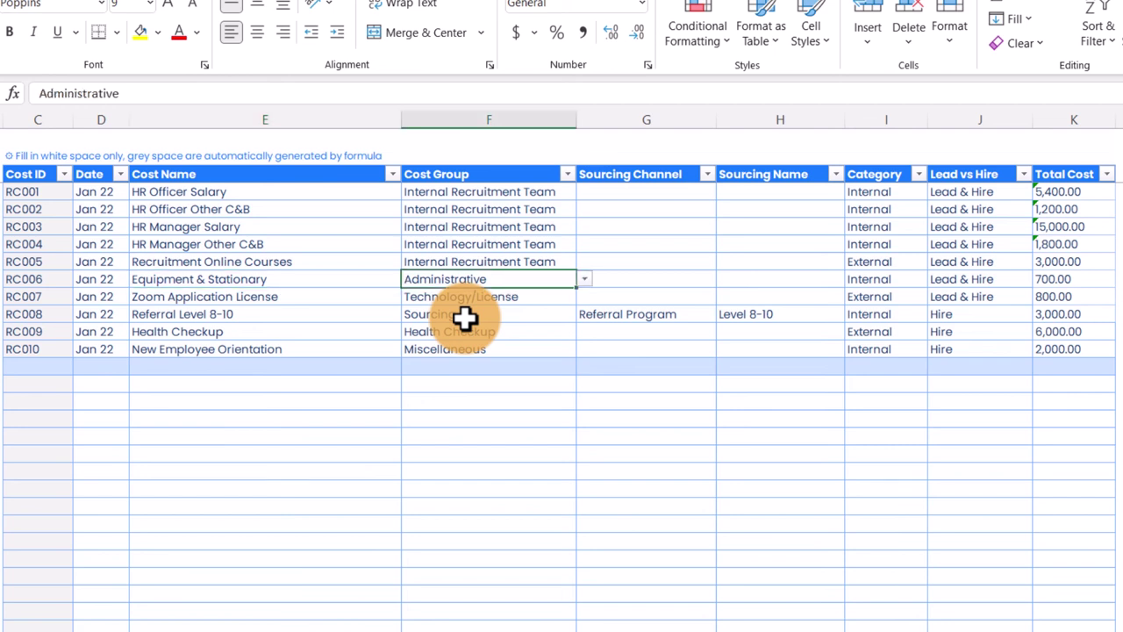
{"action": "key", "text": "Up"}
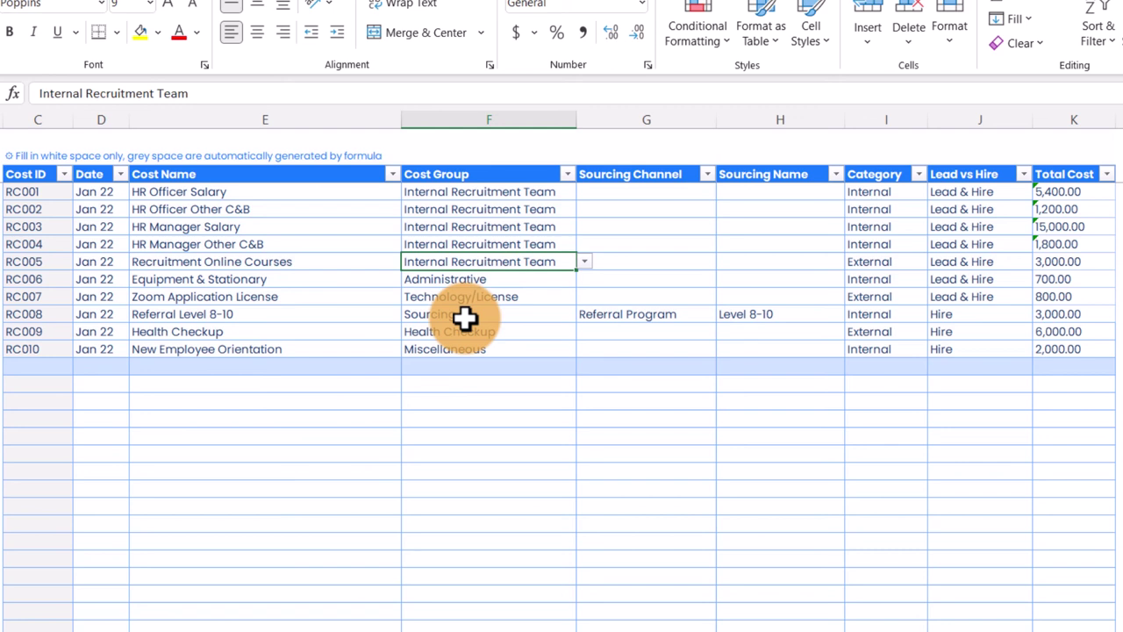
{"action": "key", "text": "Down"}
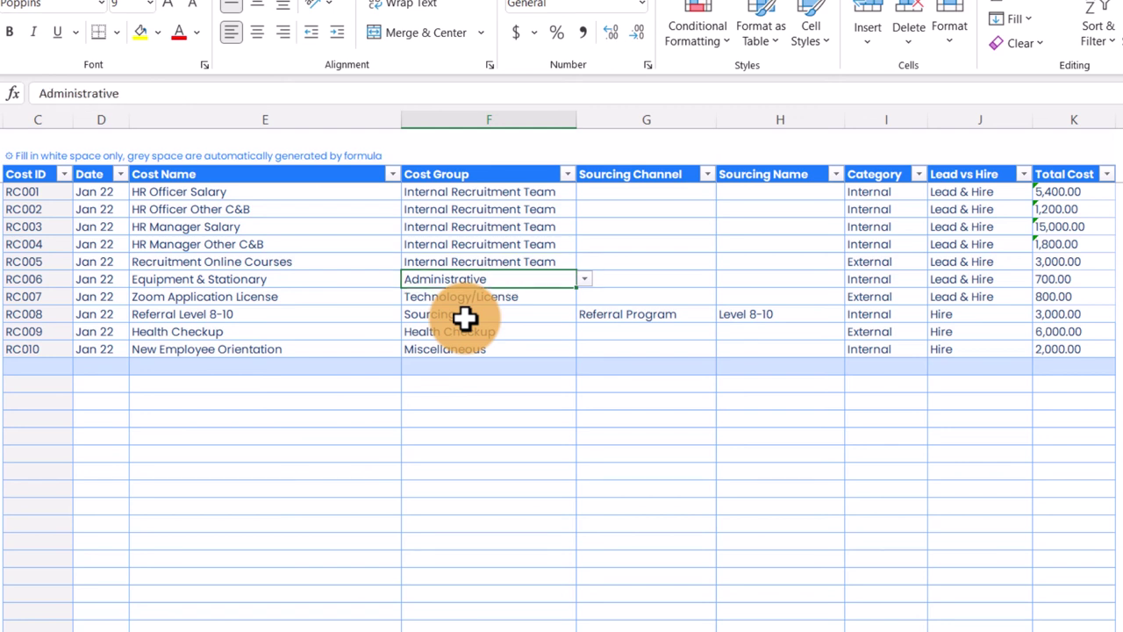
{"action": "key", "text": "Down"}
{"action": "key", "text": "Left"}
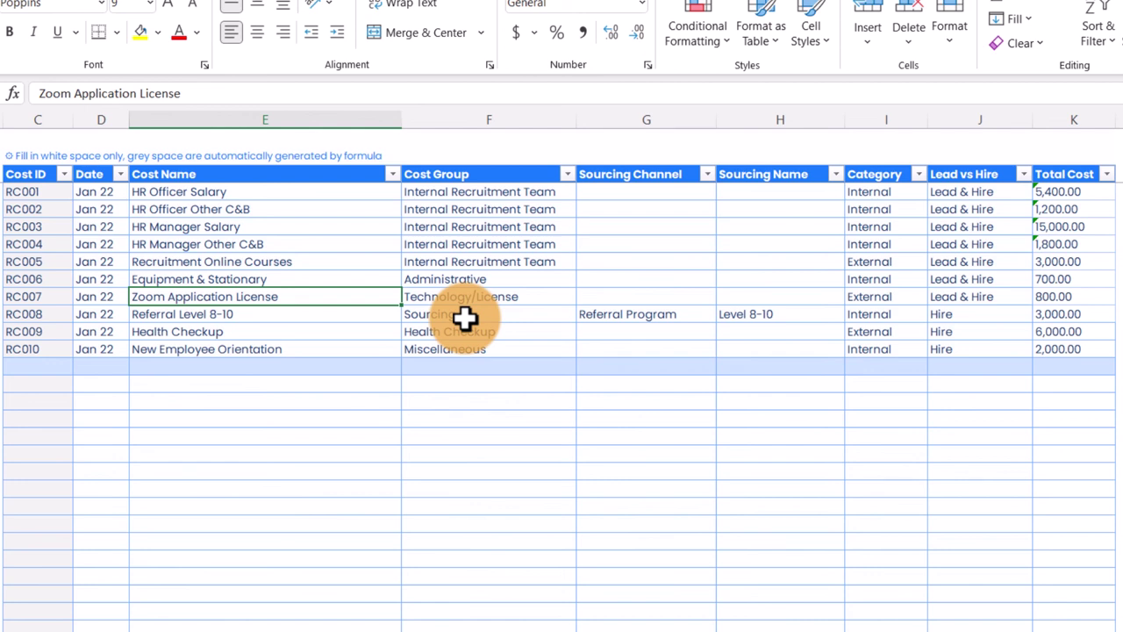
{"action": "left_click", "coordinate": [465, 316]}
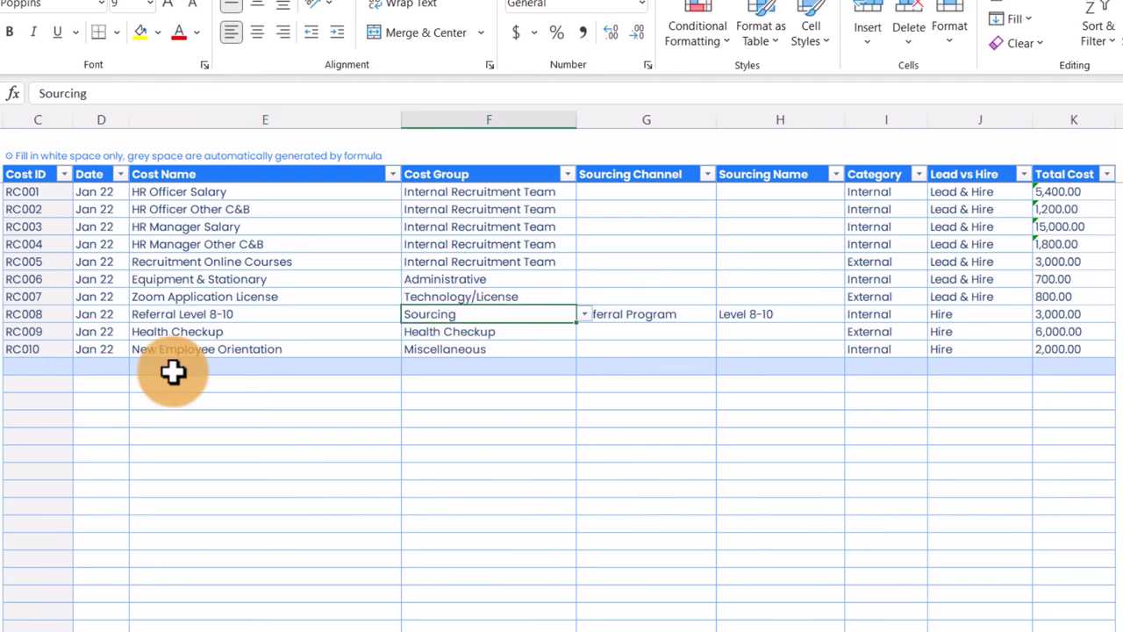
{"action": "key", "text": "Right"}
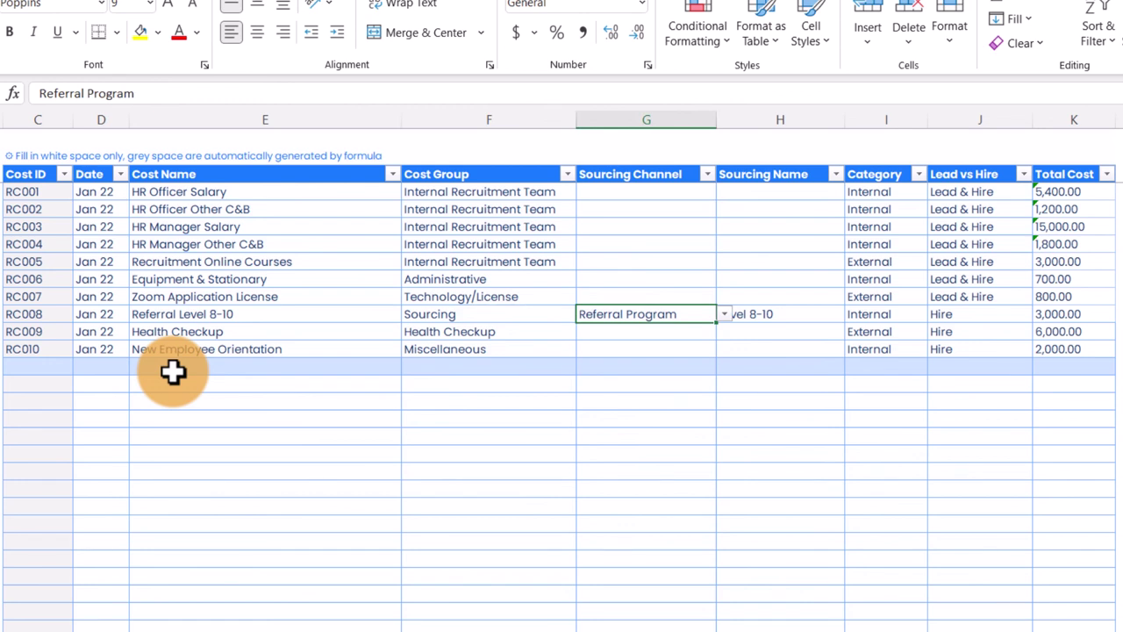
{"action": "key", "text": "Right"}
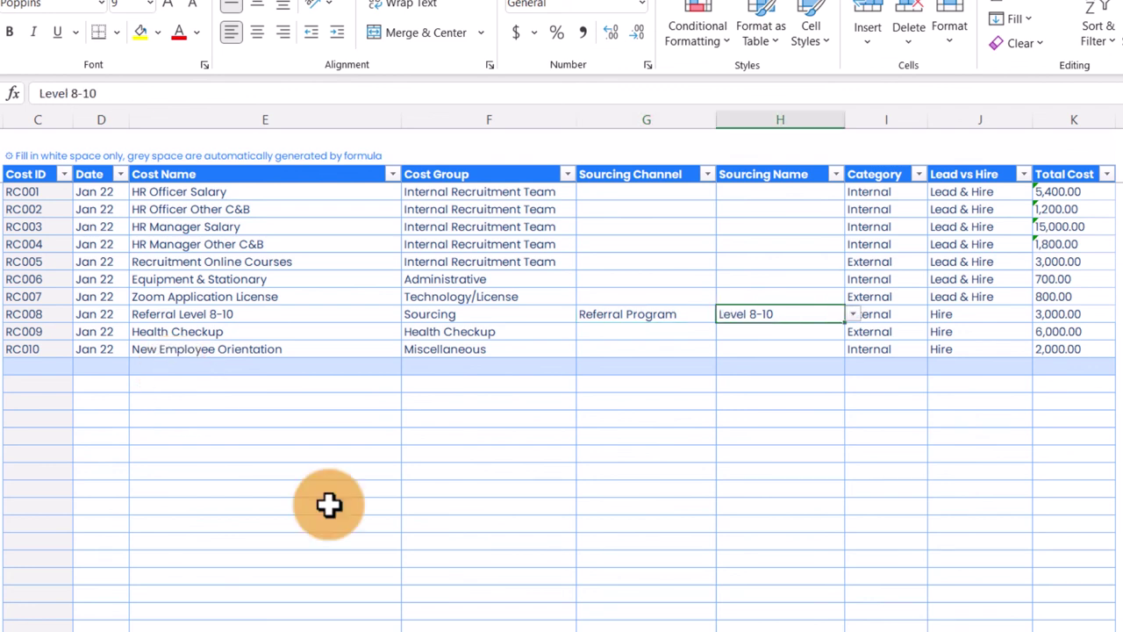
{"action": "key", "text": "Left"}
{"action": "left_click", "coordinate": [720, 314]}
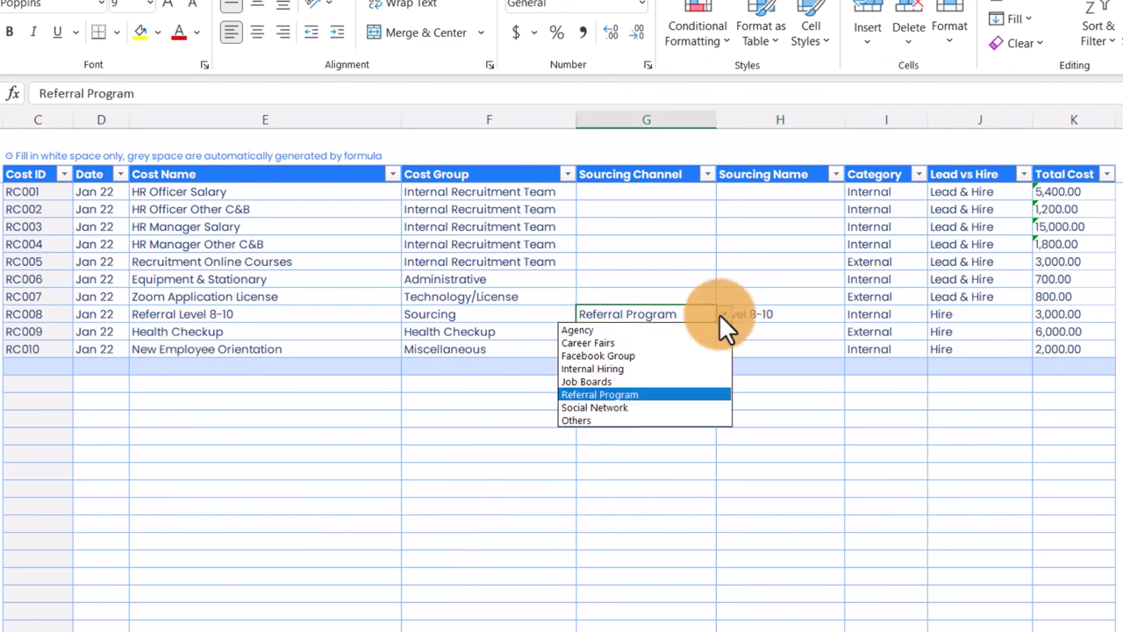
{"action": "key", "text": "Escape"}
{"action": "left_click", "coordinate": [798, 315]}
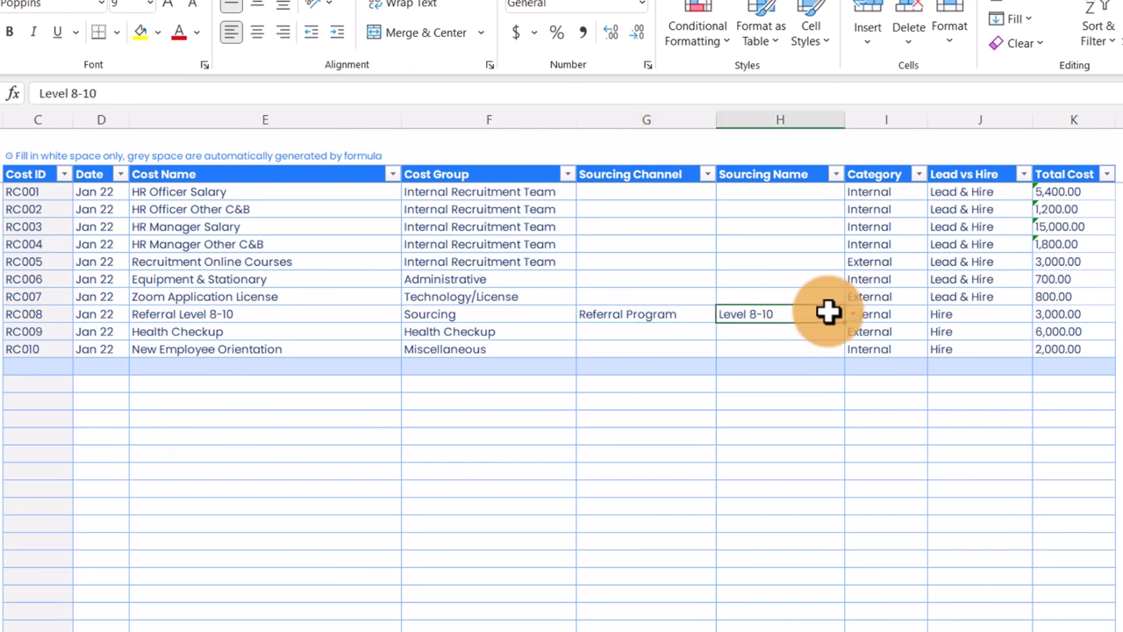
{"action": "left_click", "coordinate": [853, 314]}
{"action": "key", "text": "Escape"}
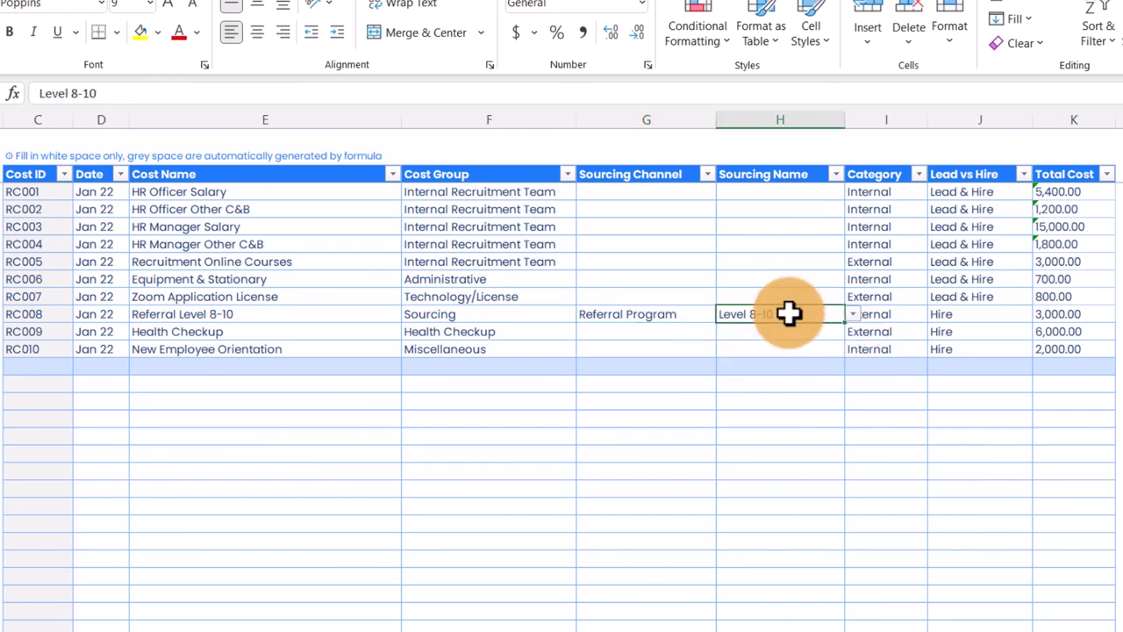
{"action": "key", "text": "Right"}
{"action": "key", "text": "Right"}
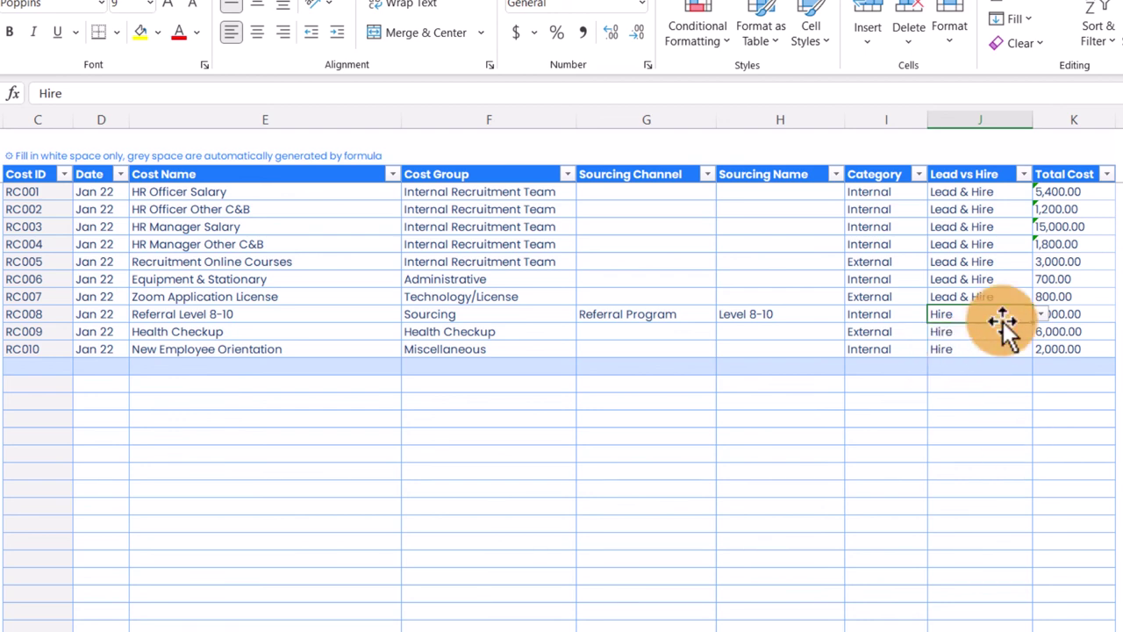
{"action": "left_click", "coordinate": [351, 332]}
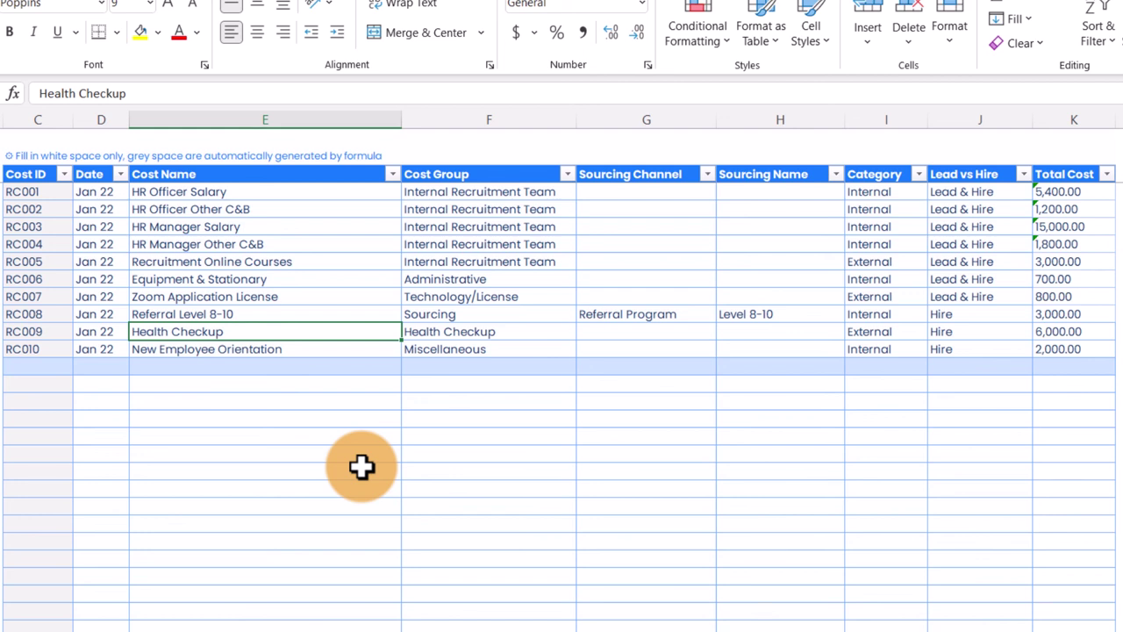
{"action": "key", "text": "Right"}
{"action": "key", "text": "Right"}
{"action": "key", "text": "Right"}
{"action": "key", "text": "Right"}
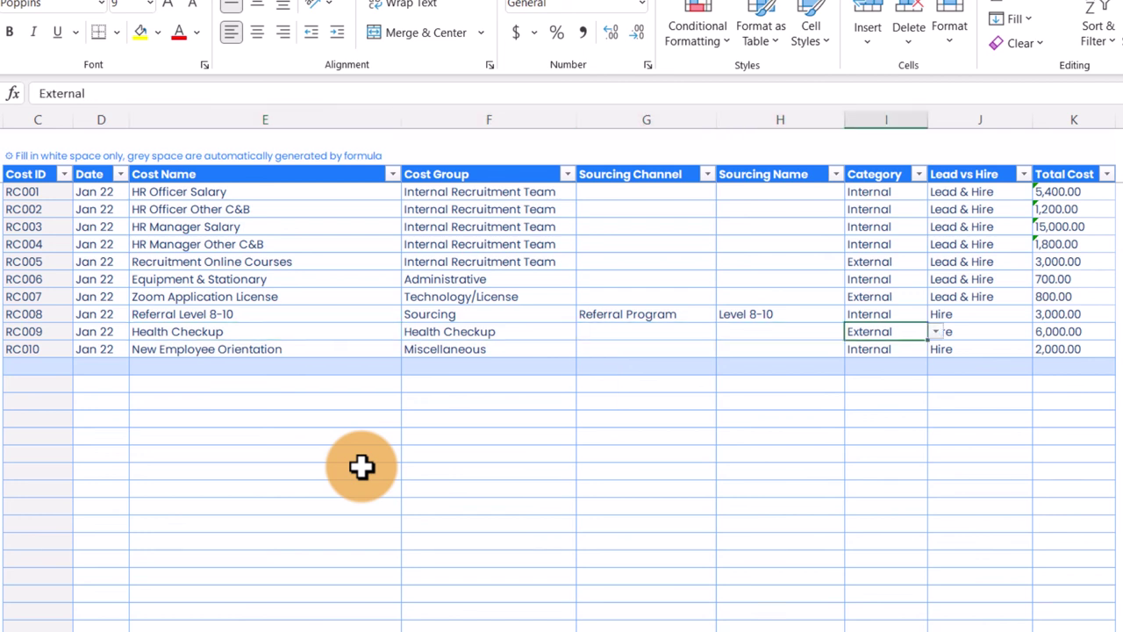
{"action": "key", "text": "Right"}
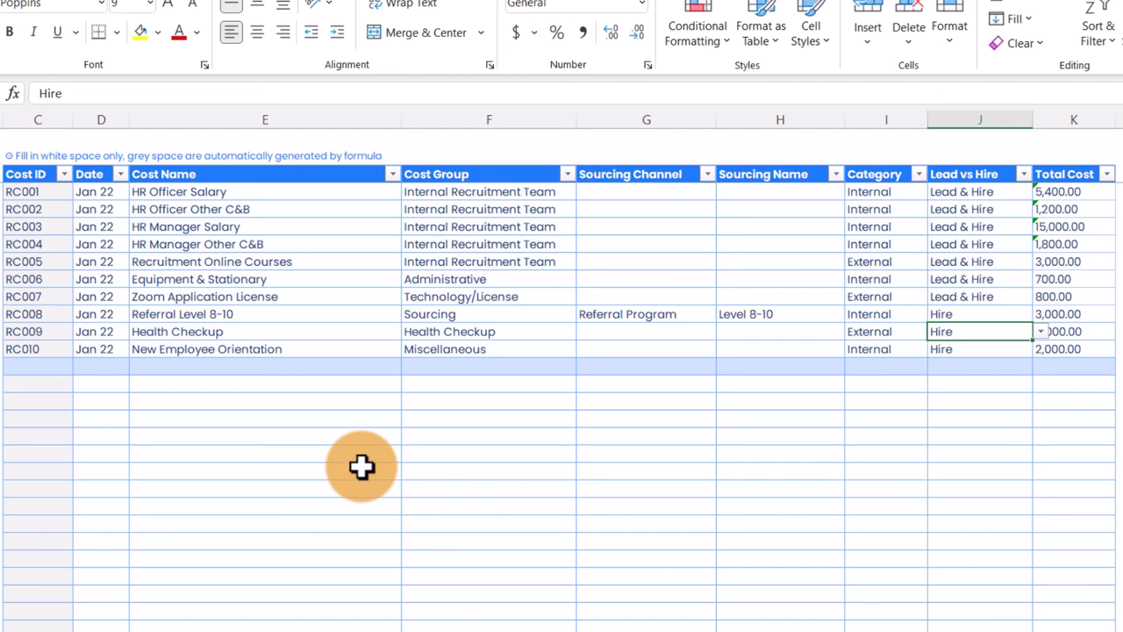
{"action": "key", "text": "Return"}
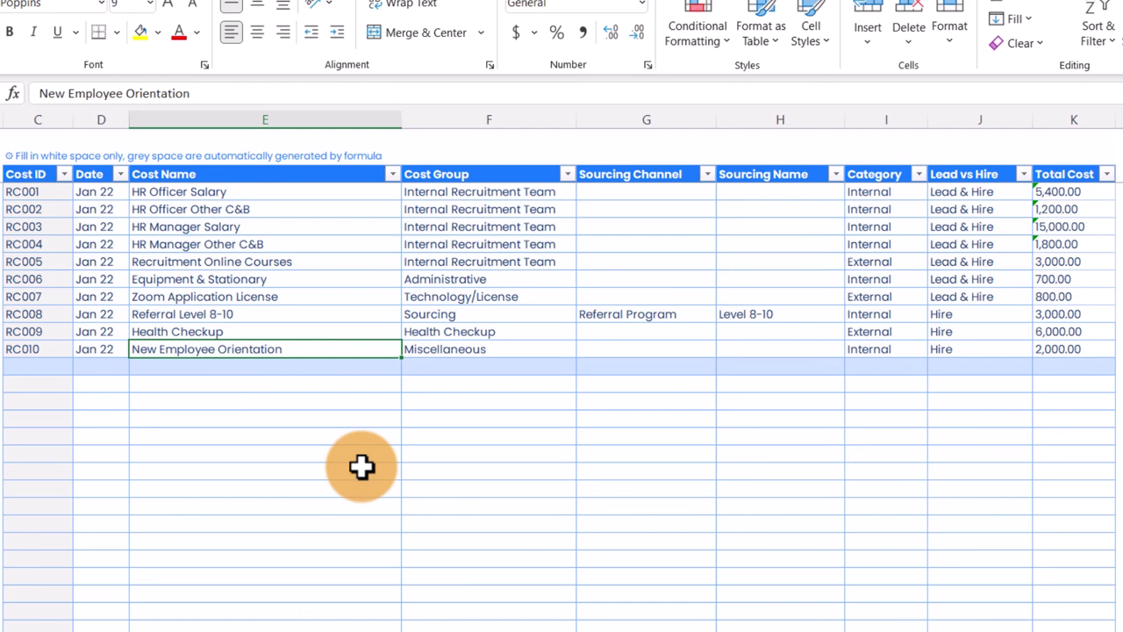
{"action": "key", "text": "Tab"}
{"action": "key", "text": "Tab"}
{"action": "key", "text": "Tab"}
{"action": "key", "text": "Tab"}
{"action": "key", "text": "Tab"}
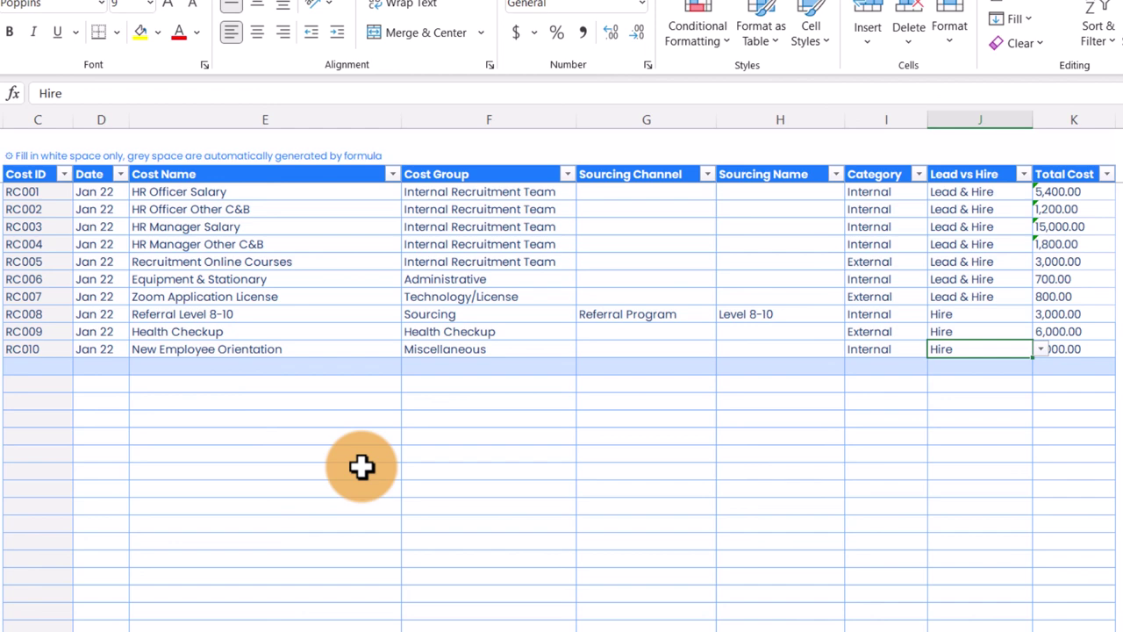
{"action": "left_click", "coordinate": [100, 366]}
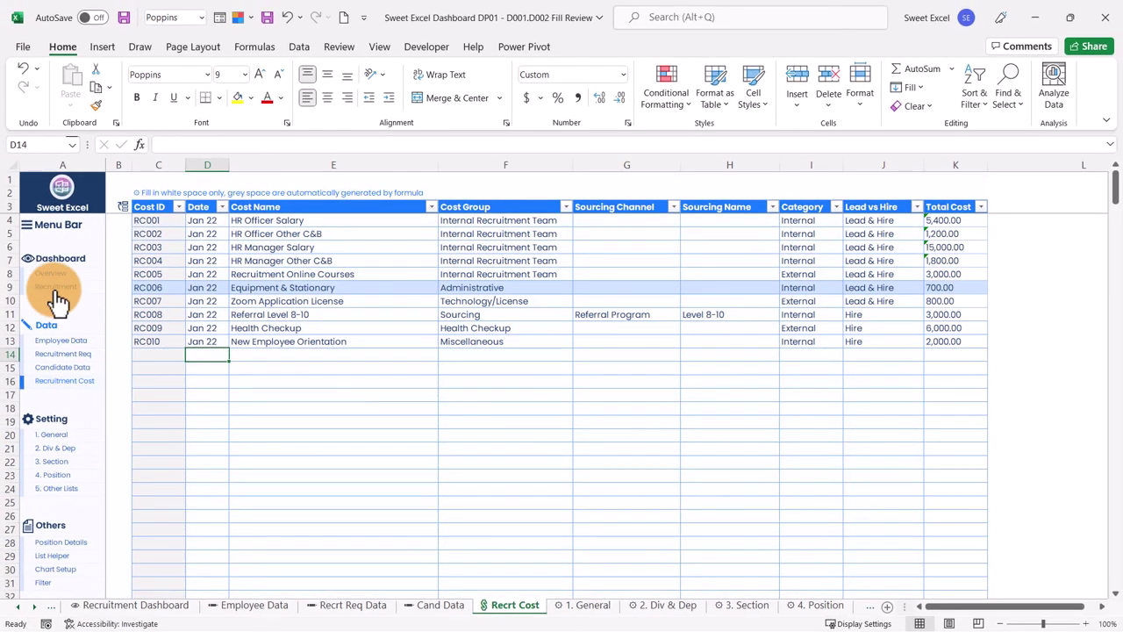
{"action": "left_click", "coordinate": [54, 289]}
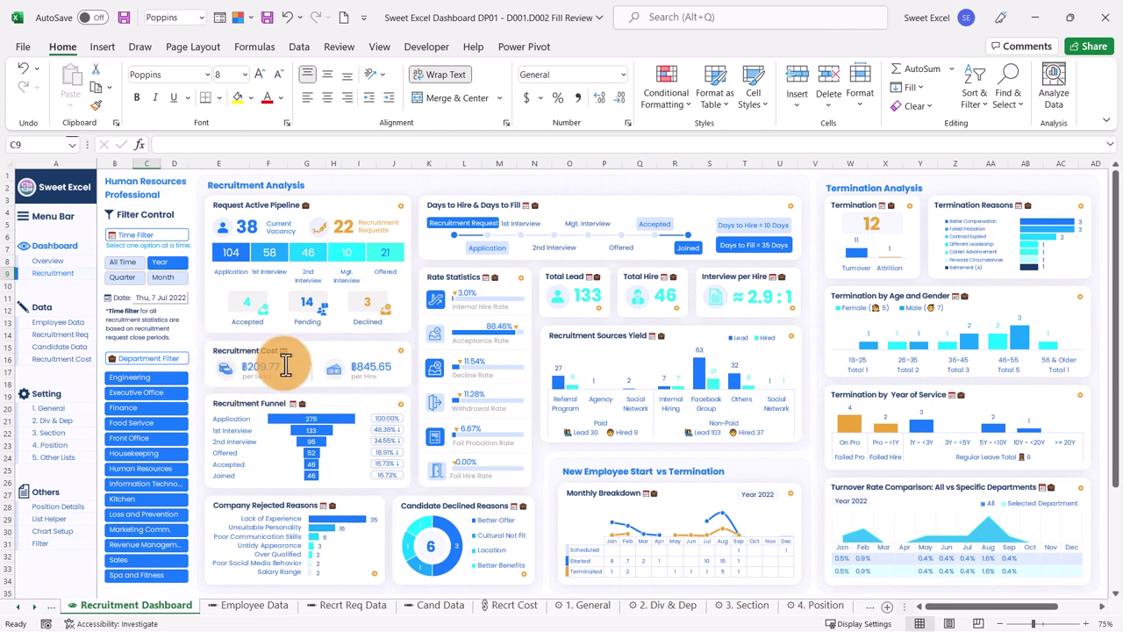
{"action": "left_click", "coordinate": [373, 397]}
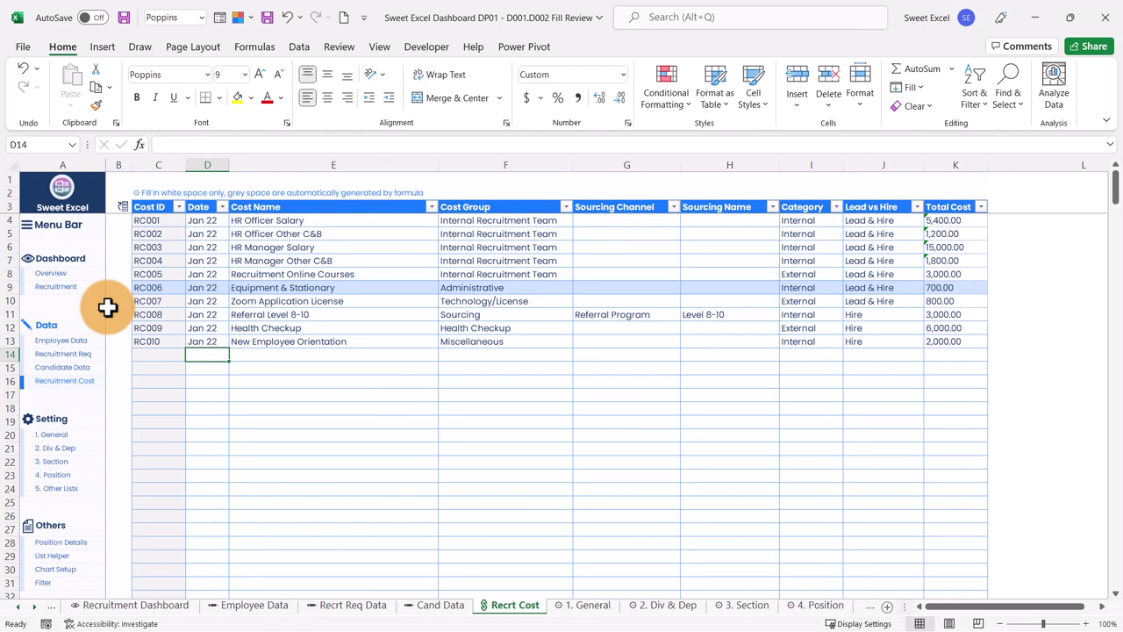
{"action": "left_click", "coordinate": [63, 288]}
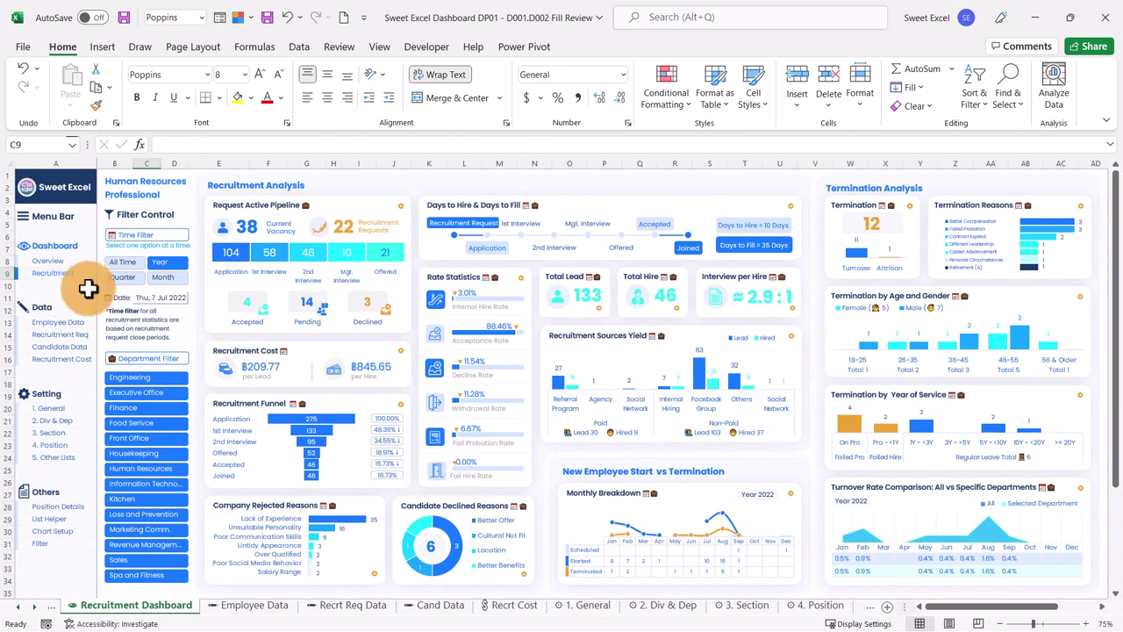
{"action": "left_click", "coordinate": [172, 278]}
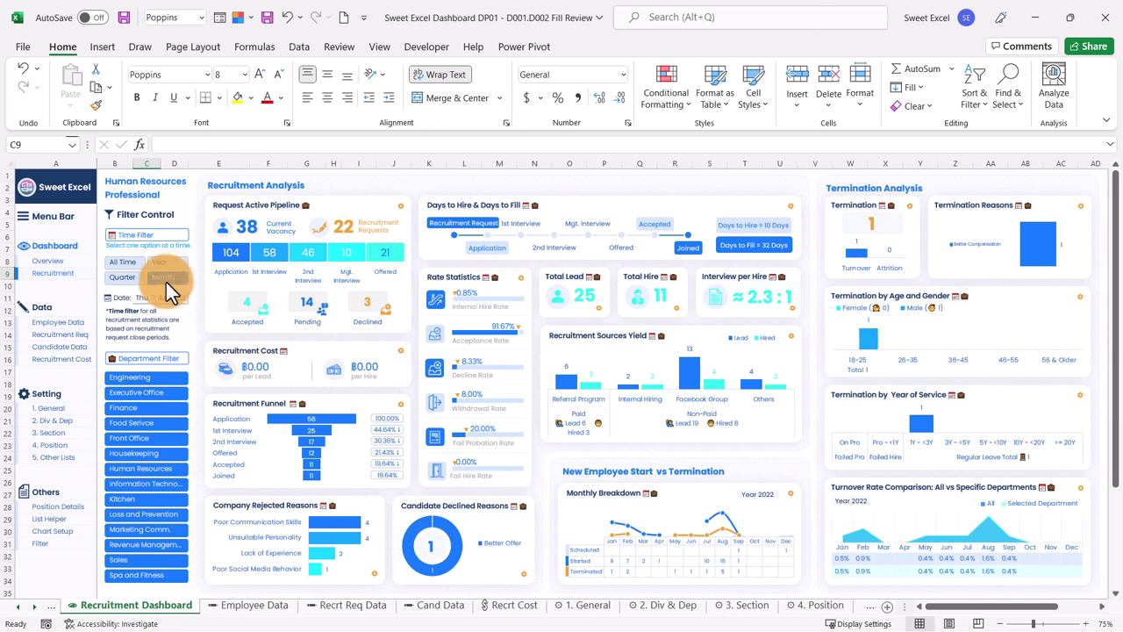
{"action": "left_click", "coordinate": [165, 263]}
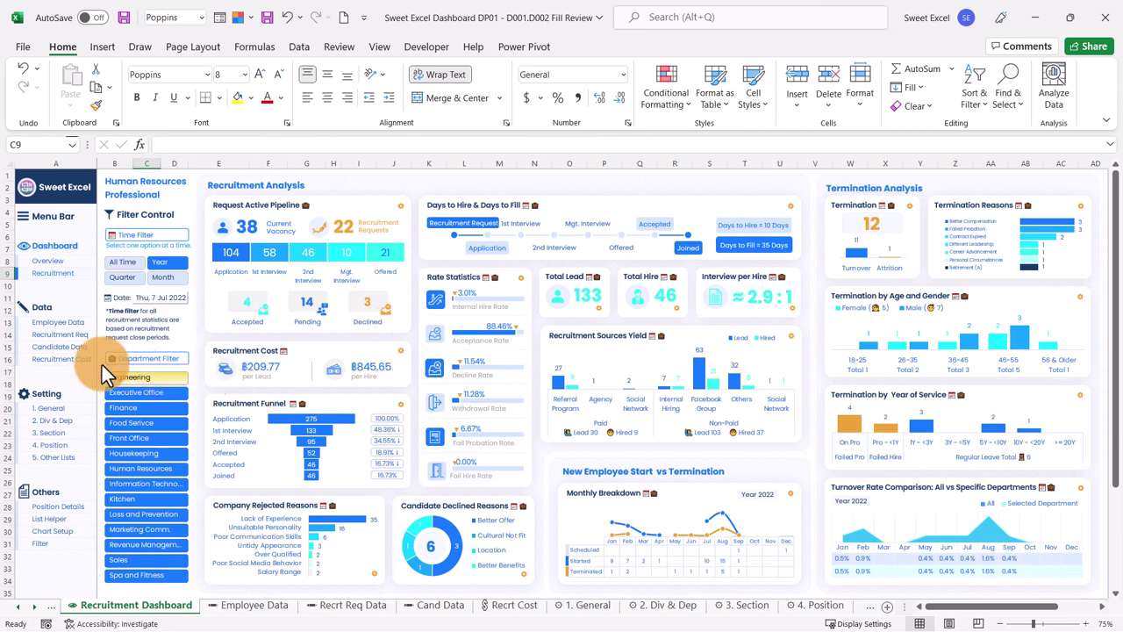
{"action": "left_click", "coordinate": [74, 361]}
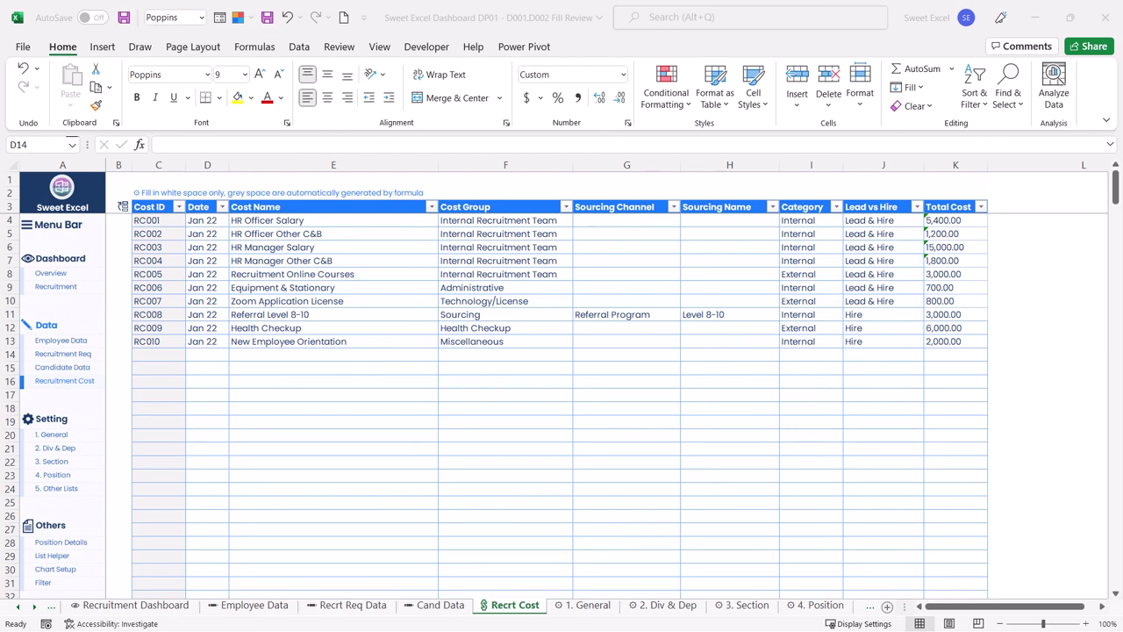
Step: Paste the copied Jan–Aug 22 cost records starting at the first Date cell, D4
{"action": "left_click", "coordinate": [203, 218]}
{"action": "right_click", "coordinate": [202, 218]}
{"action": "left_click", "coordinate": [263, 296]}
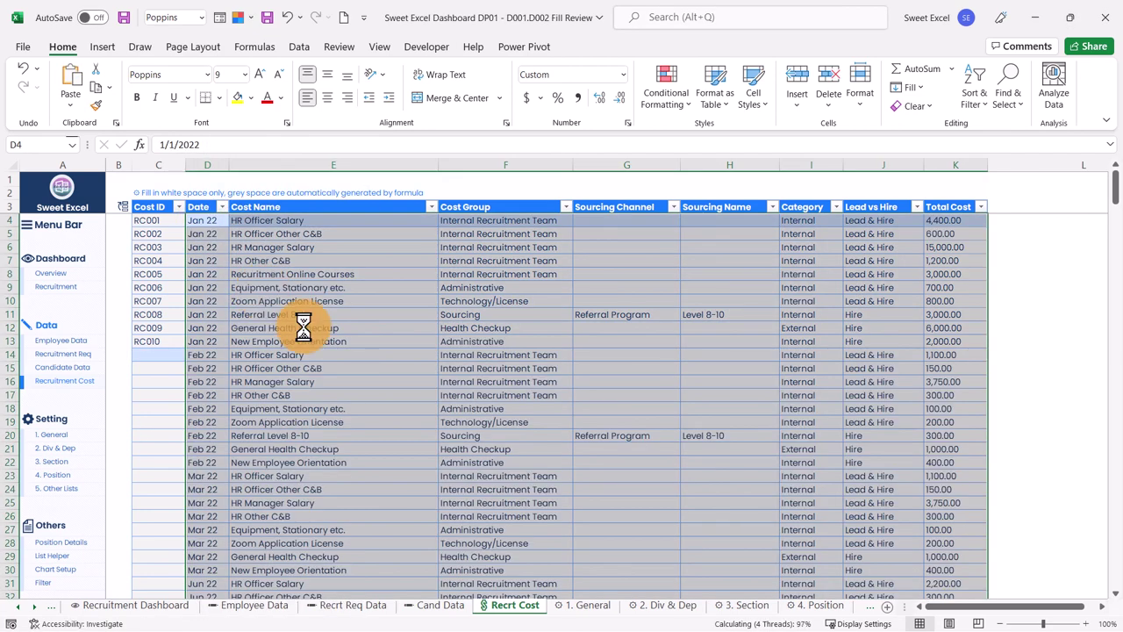
{"action": "left_click", "coordinate": [301, 328]}
Step: Check the pasted rows, then go to the Recruitment dashboard
{"action": "scroll", "coordinate": [302, 328], "scroll_direction": "down", "scroll_amount": 11}
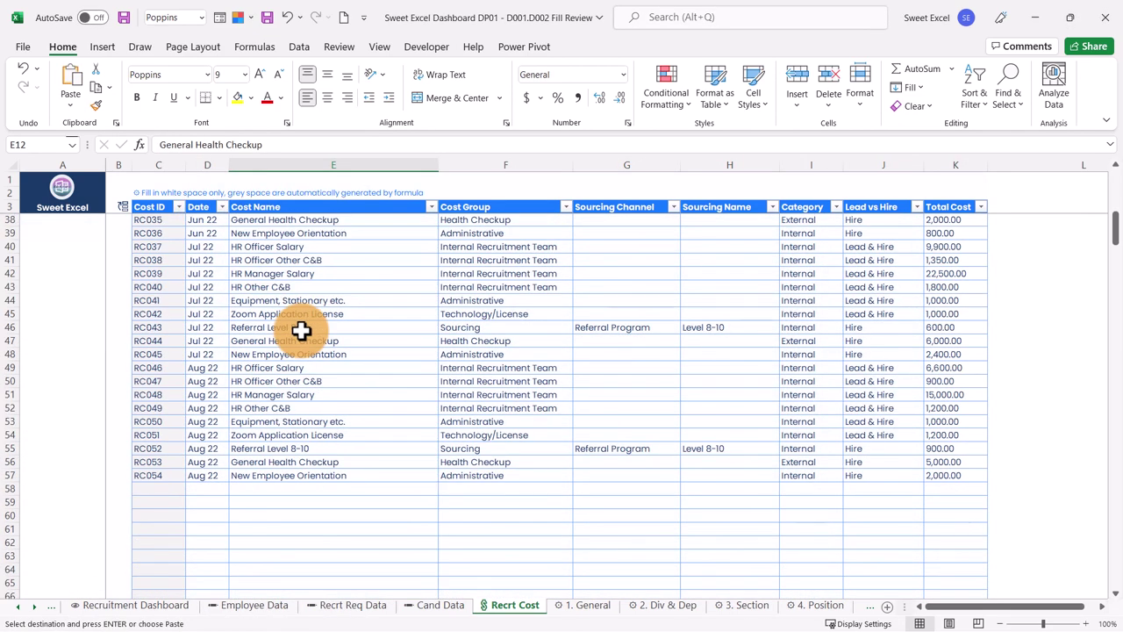
{"action": "scroll", "coordinate": [302, 329], "scroll_direction": "up", "scroll_amount": 11}
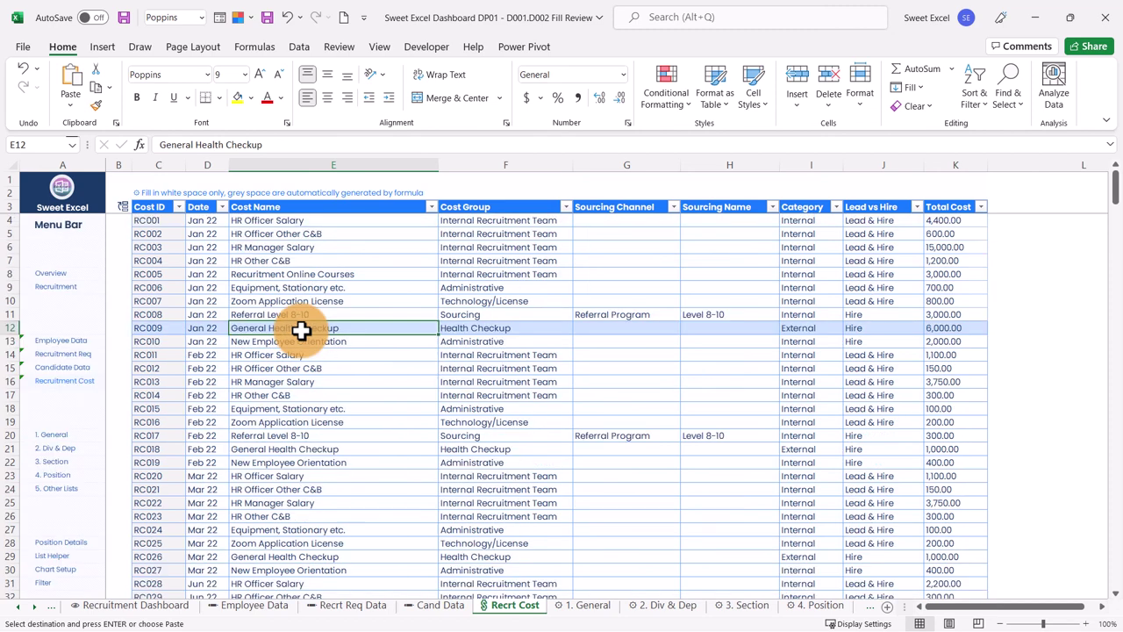
{"action": "left_click", "coordinate": [70, 300]}
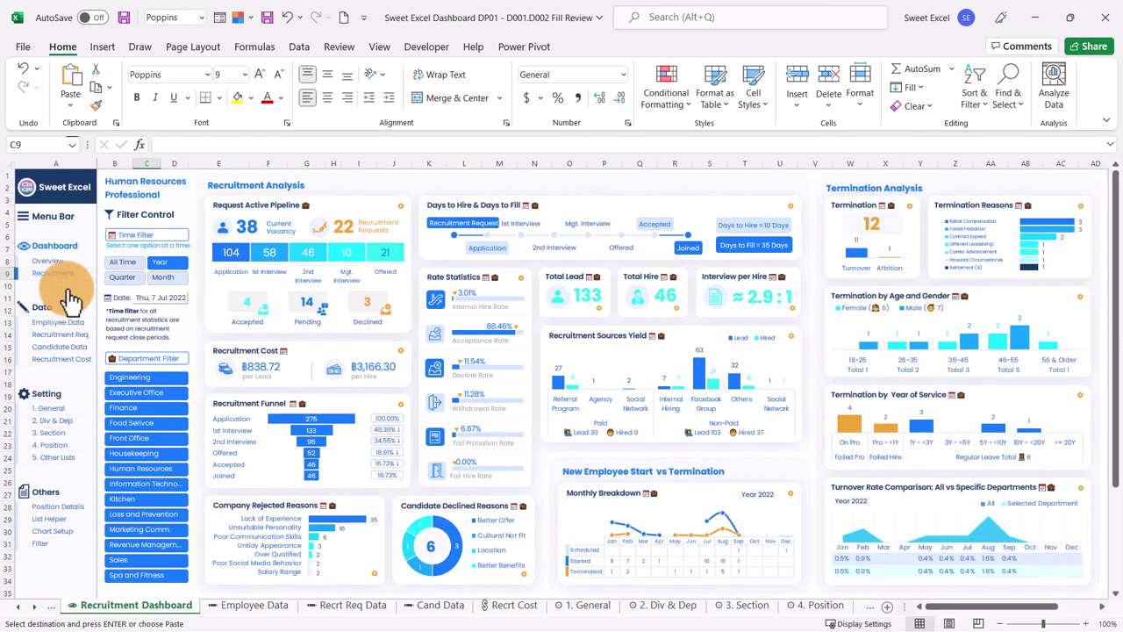
{"action": "left_click", "coordinate": [163, 277]}
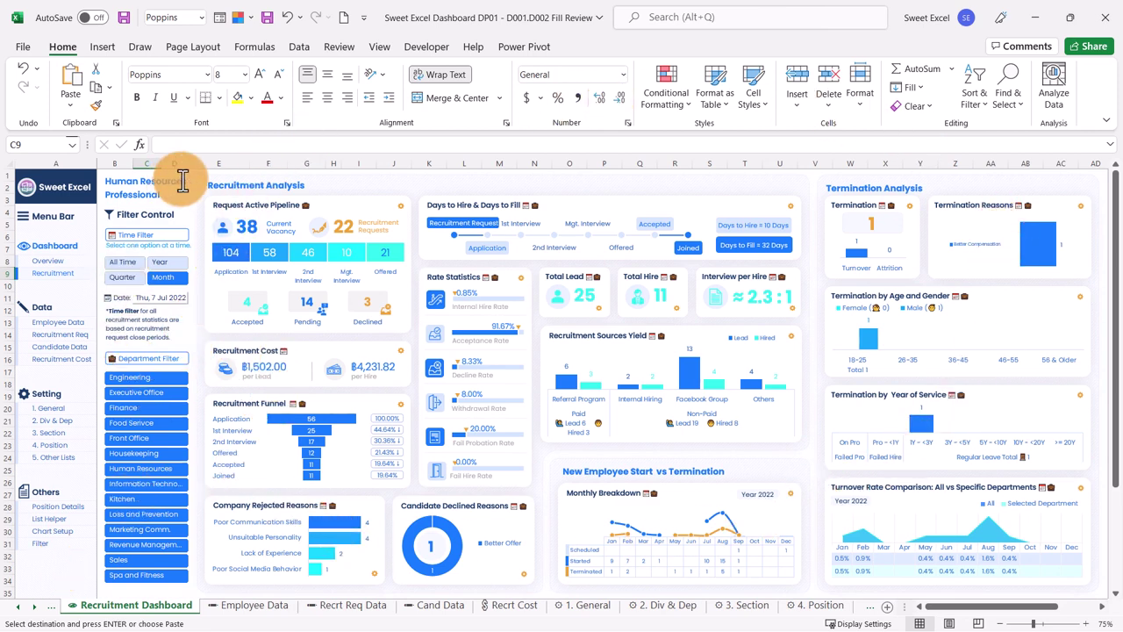
{"action": "left_click", "coordinate": [160, 262]}
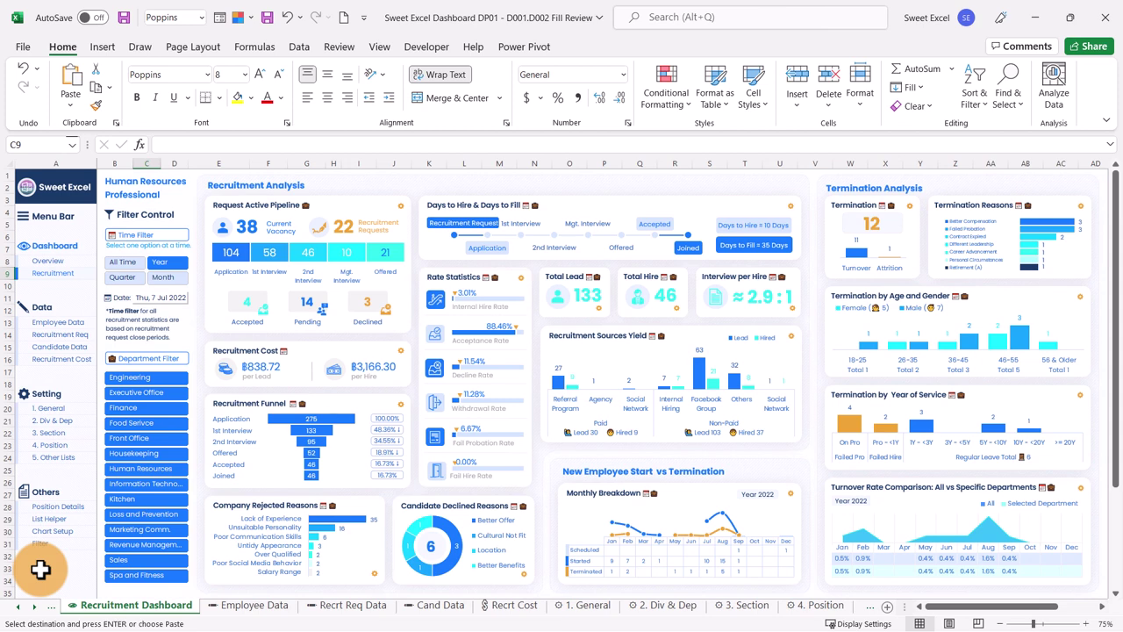